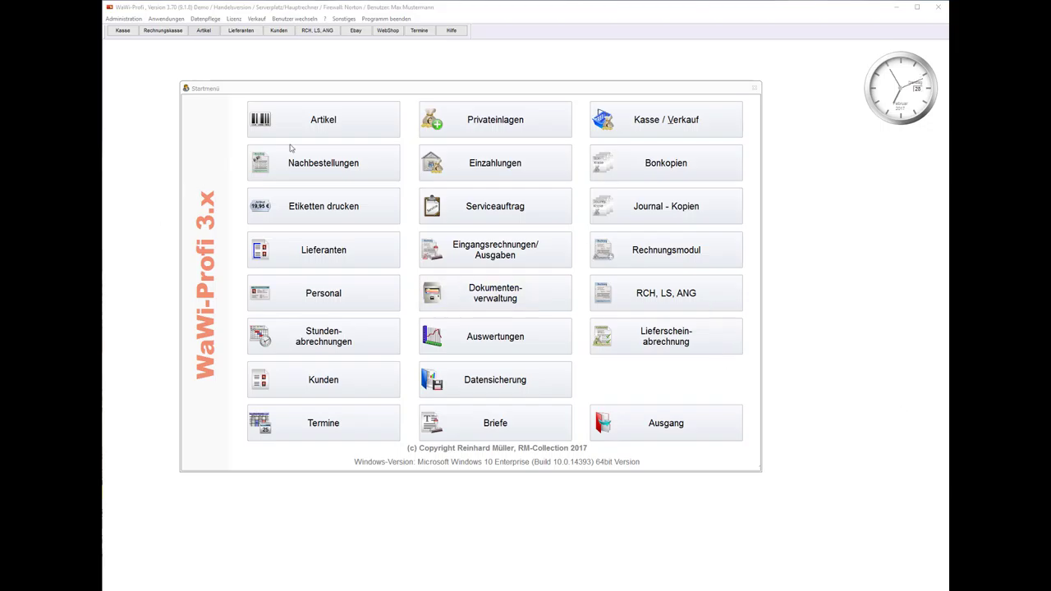
- Open the article master and select article 13, TFT 19 Zoll Widescreen
{"action": "left_click", "coordinate": [318, 115]}
{"action": "left_click", "coordinate": [673, 249]}
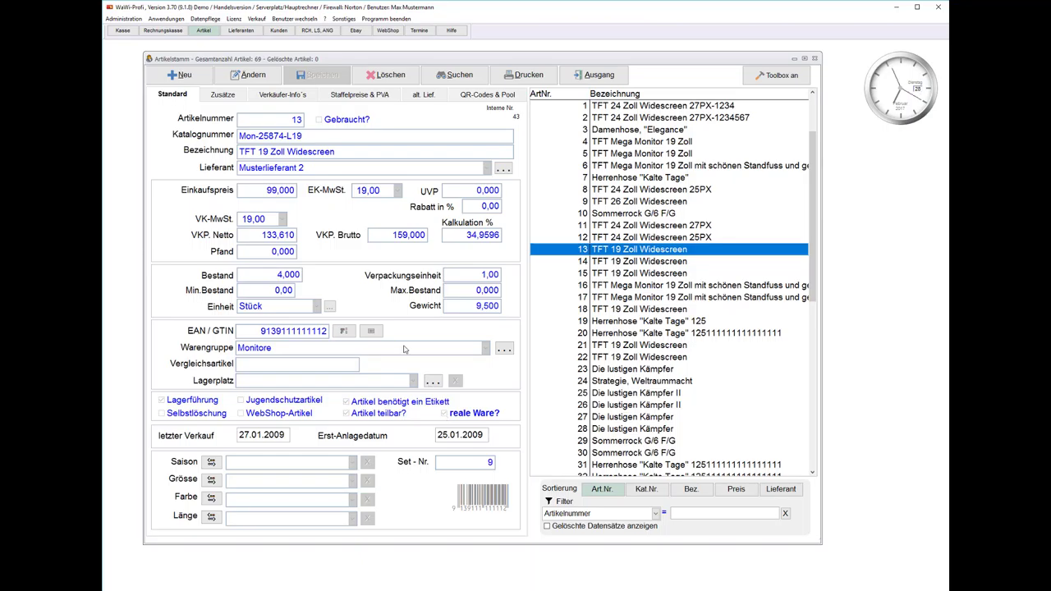
- Start a new article record with catalogue number 85447777
{"action": "left_click", "coordinate": [179, 75]}
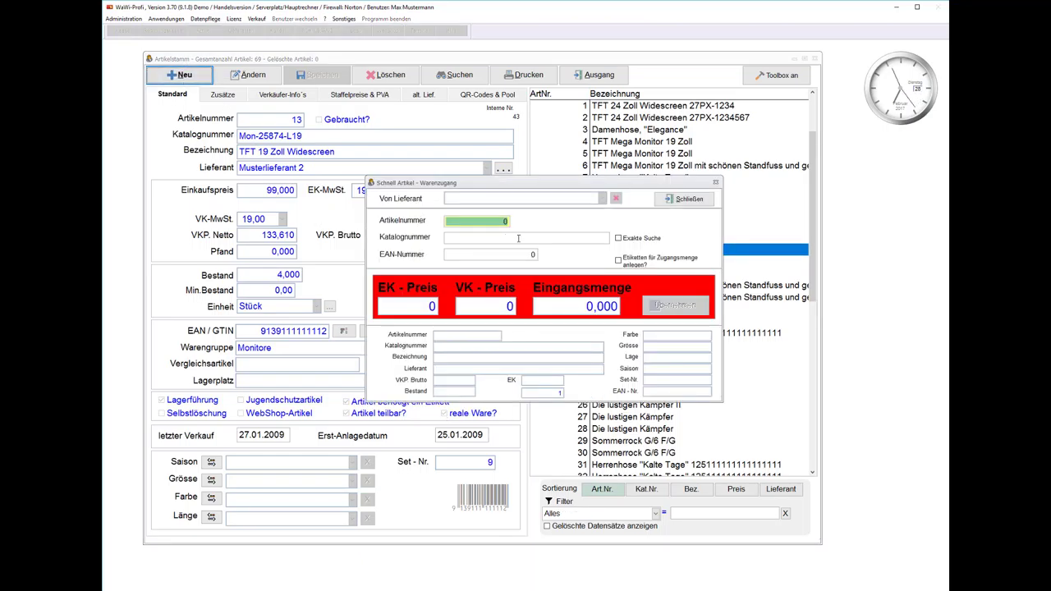
{"action": "left_click", "coordinate": [492, 238]}
{"action": "type", "text": "85447777"}
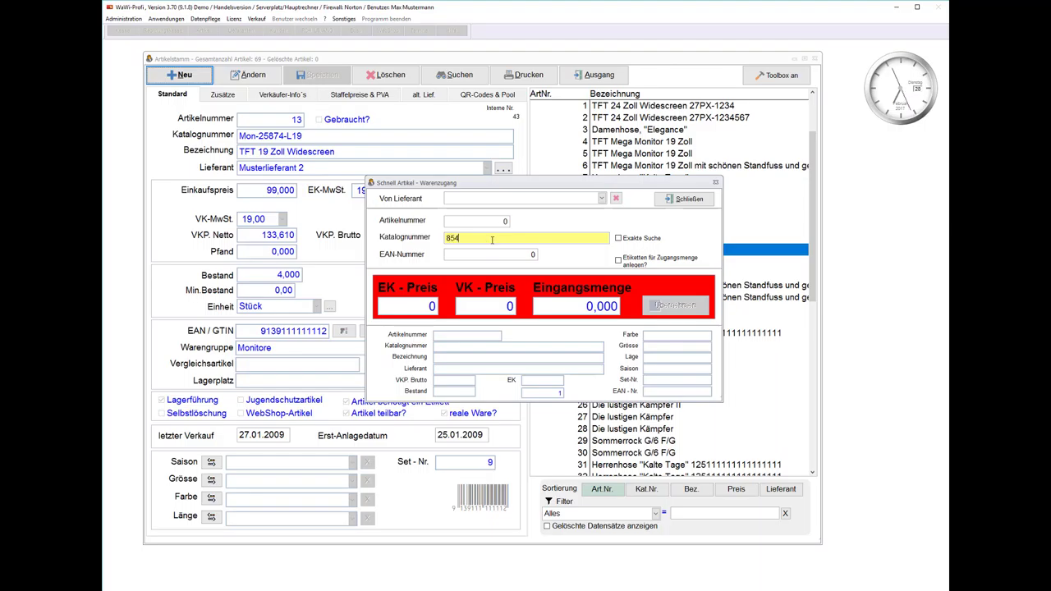
{"action": "key", "text": "Return"}
{"action": "key", "text": "Return"}
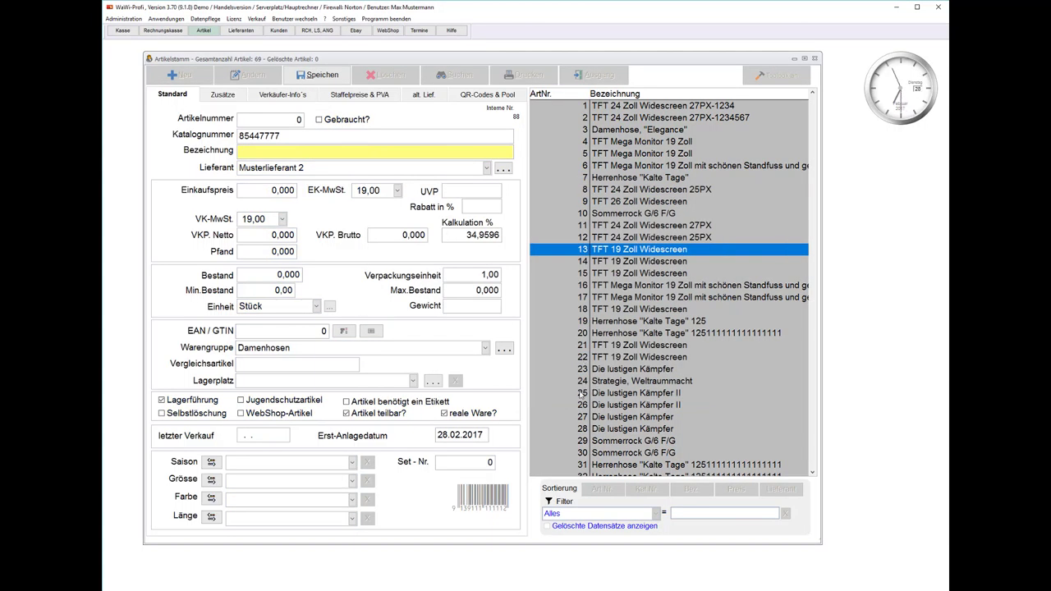
- Turn off "reale Ware?" and "Lagerführung" for the new article, and discard the record without saving
{"action": "left_click", "coordinate": [445, 413]}
{"action": "left_click", "coordinate": [445, 414]}
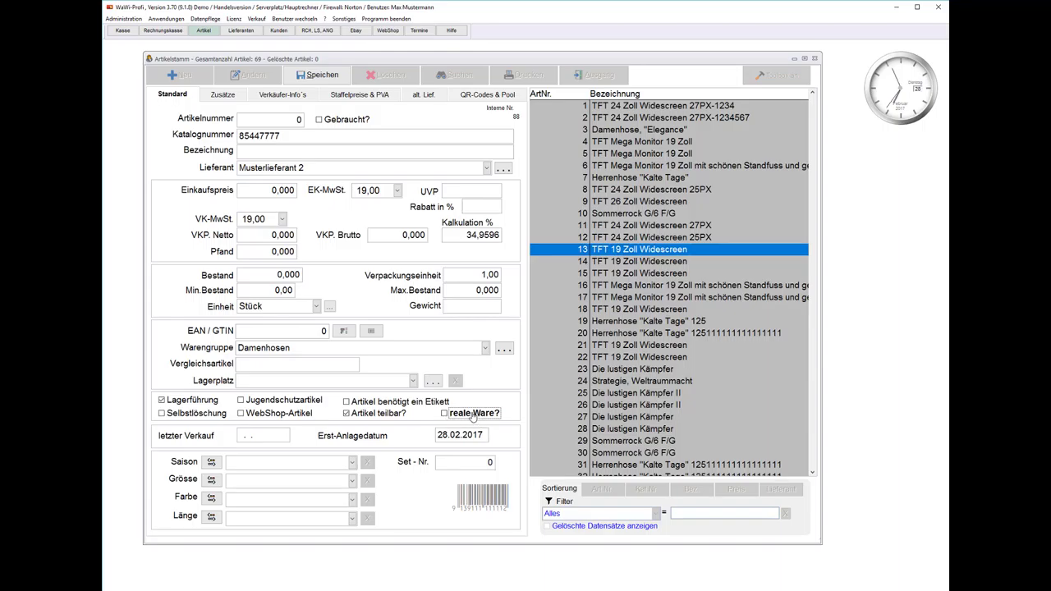
{"action": "left_click", "coordinate": [196, 402]}
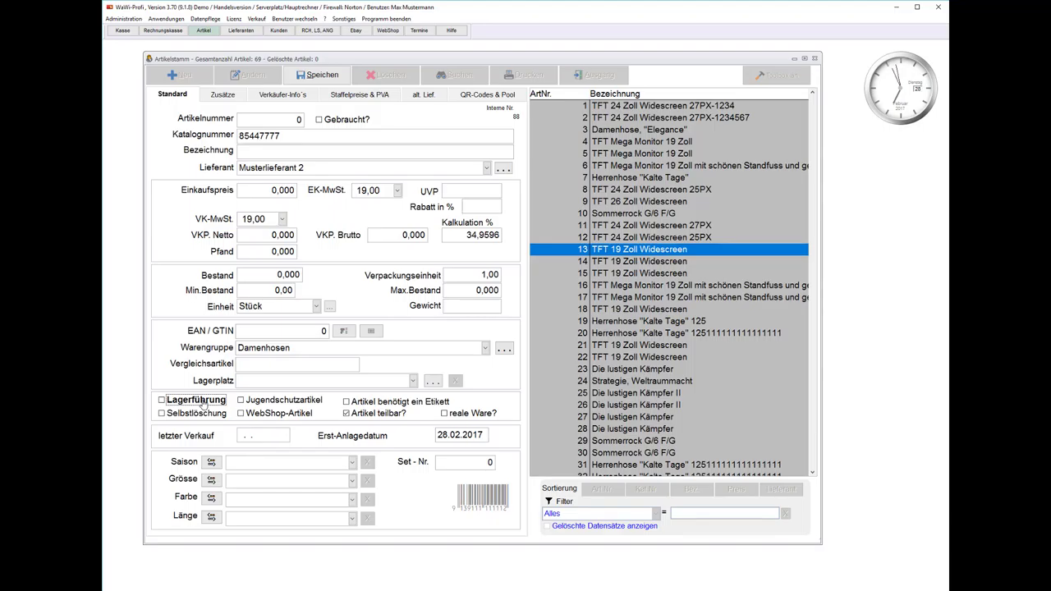
{"action": "left_click", "coordinate": [324, 79]}
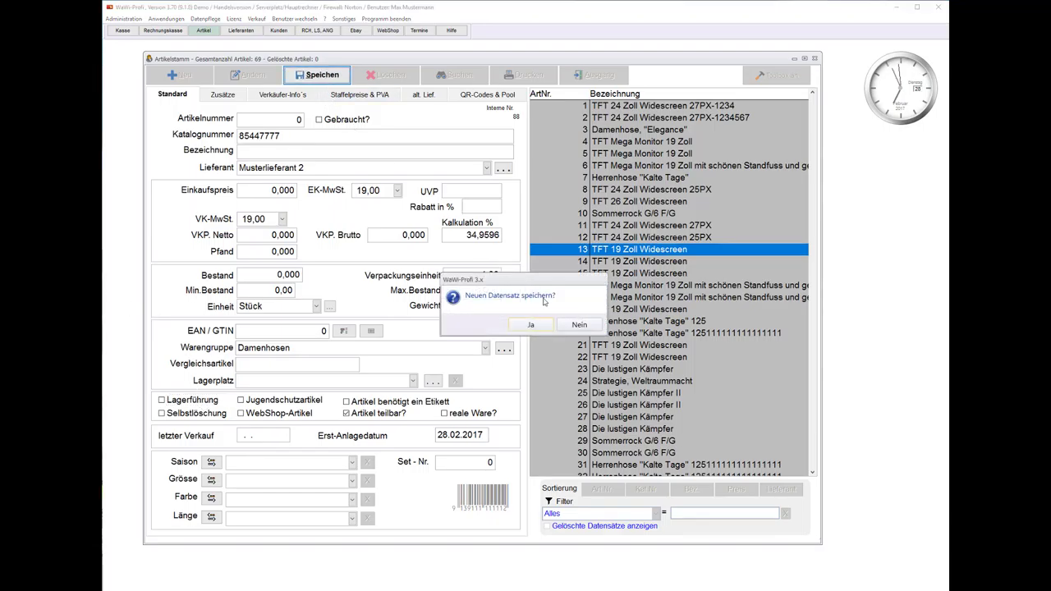
{"action": "left_click", "coordinate": [582, 327]}
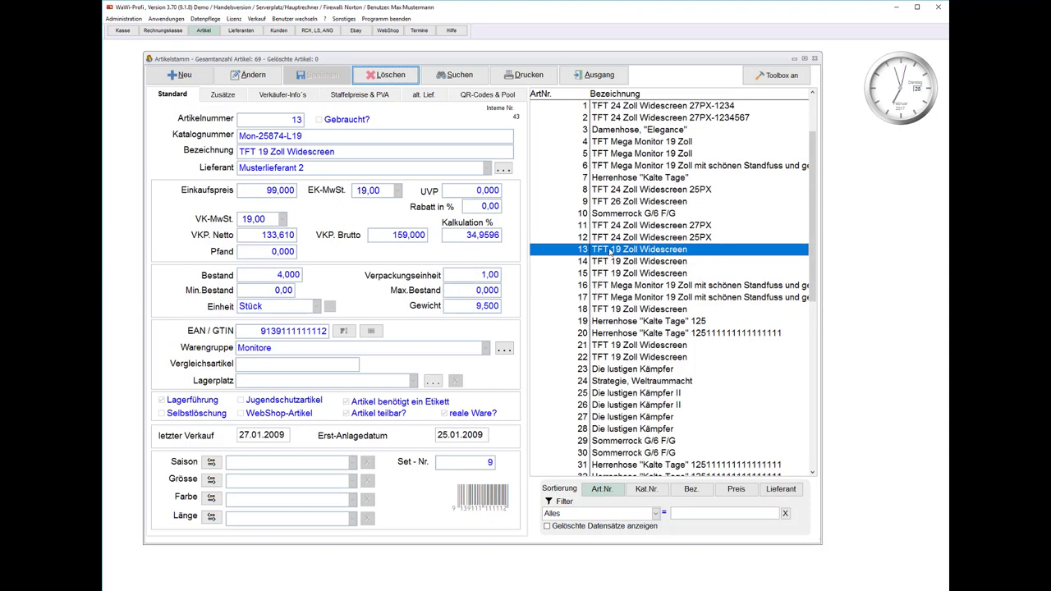
- Check the stock control overview of article 13 and close it
{"action": "double_click", "coordinate": [610, 250]}
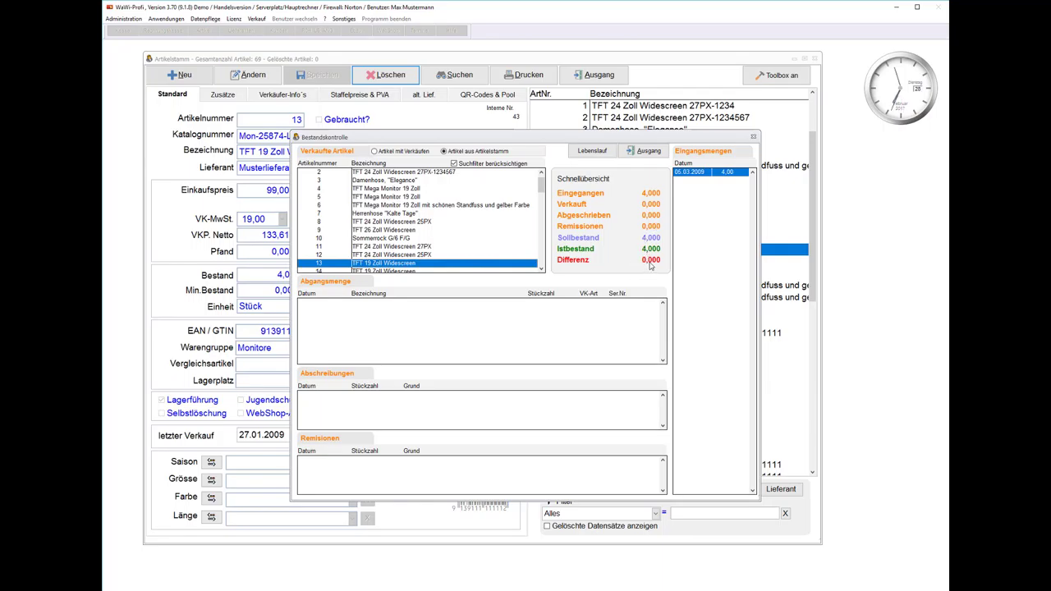
{"action": "left_click", "coordinate": [652, 155]}
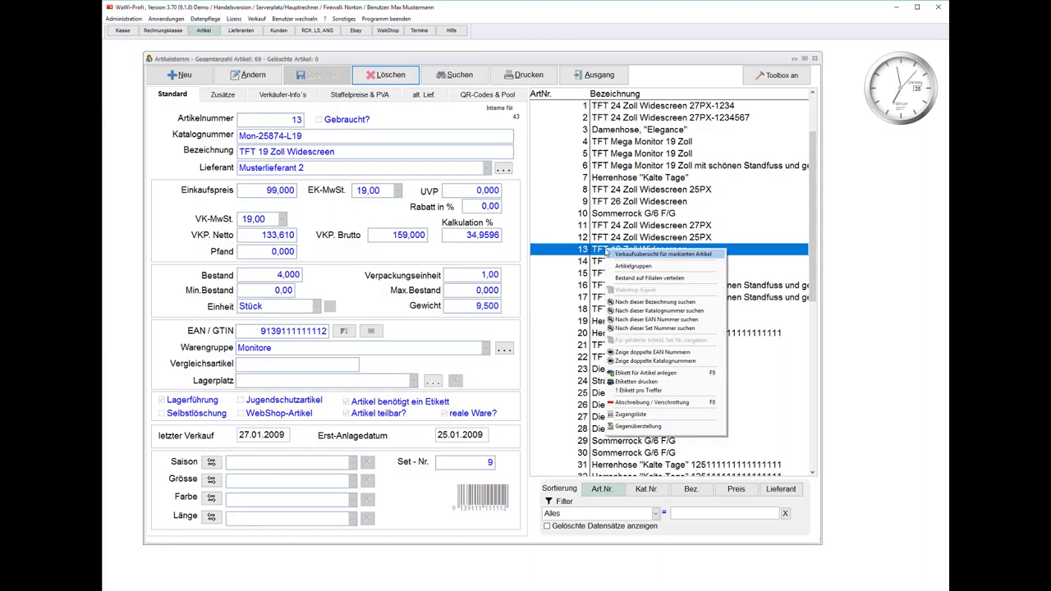
{"action": "left_click", "coordinate": [649, 402]}
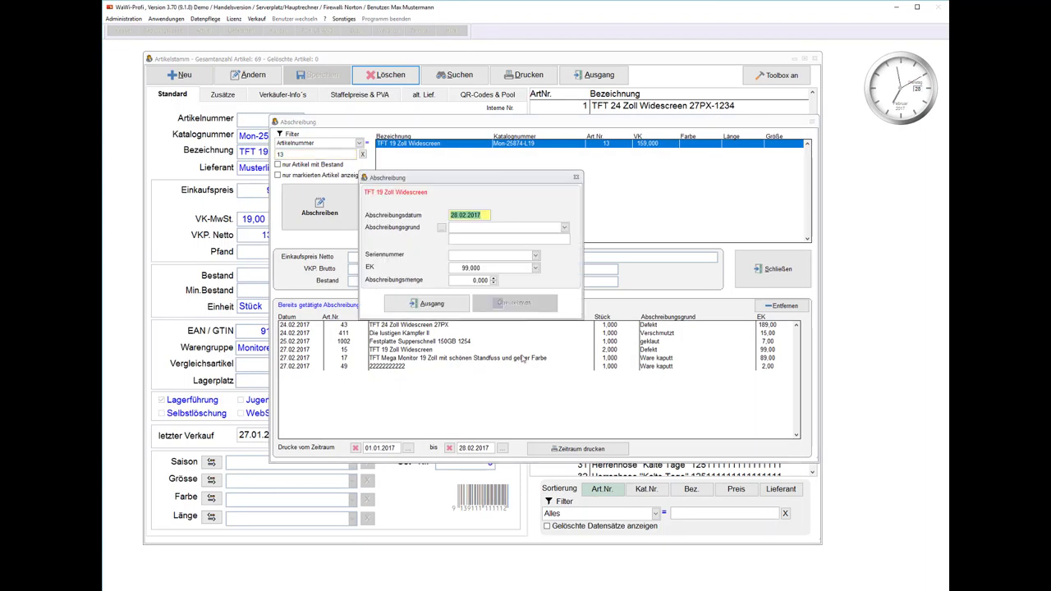
{"action": "left_click", "coordinate": [484, 230]}
{"action": "left_click", "coordinate": [490, 217]}
{"action": "left_click", "coordinate": [435, 304]}
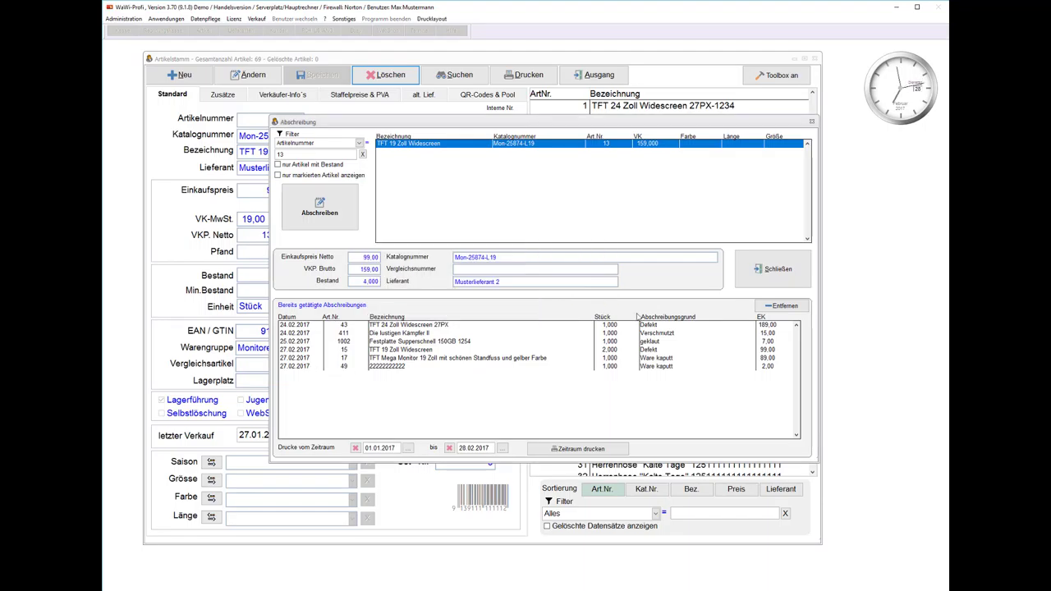
{"action": "left_click", "coordinate": [771, 269]}
- Set both the purchase VAT and the sales VAT of article 13 to 7,00 and save the record
{"action": "left_click", "coordinate": [240, 78]}
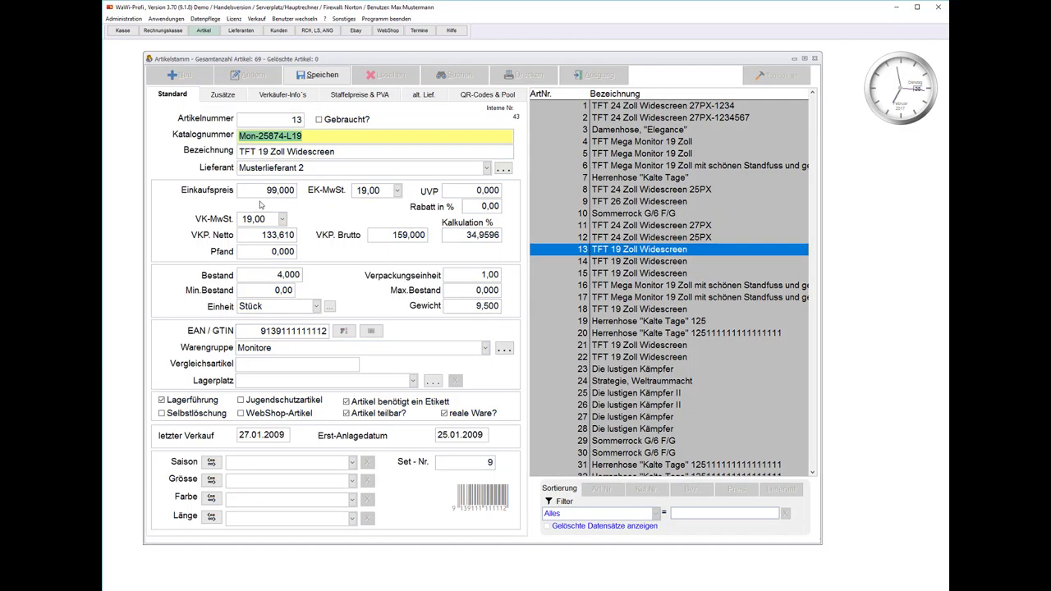
{"action": "left_click", "coordinate": [397, 191]}
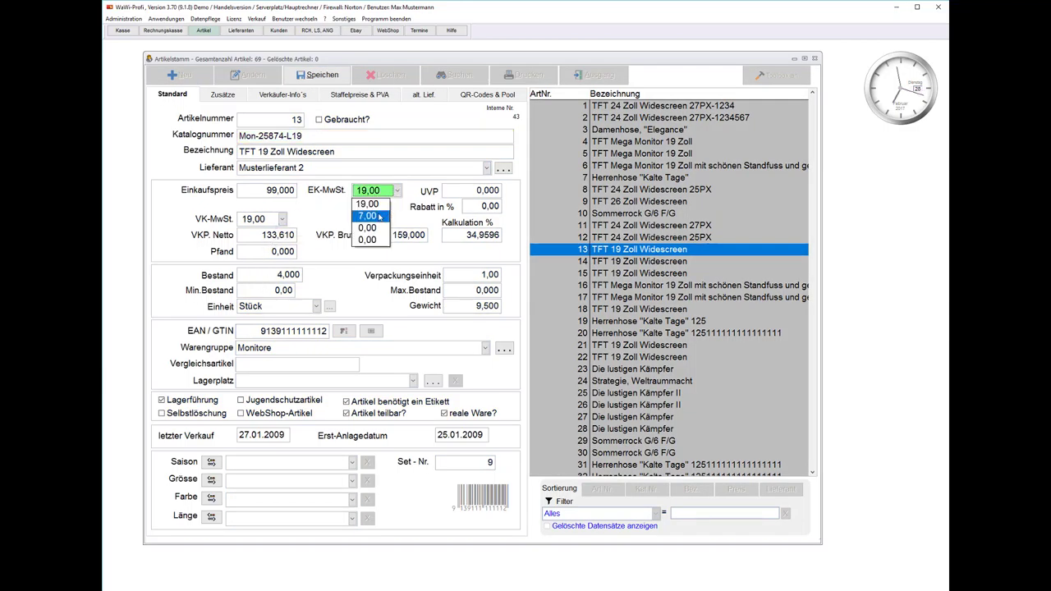
{"action": "left_click", "coordinate": [368, 227]}
{"action": "left_click", "coordinate": [281, 218]}
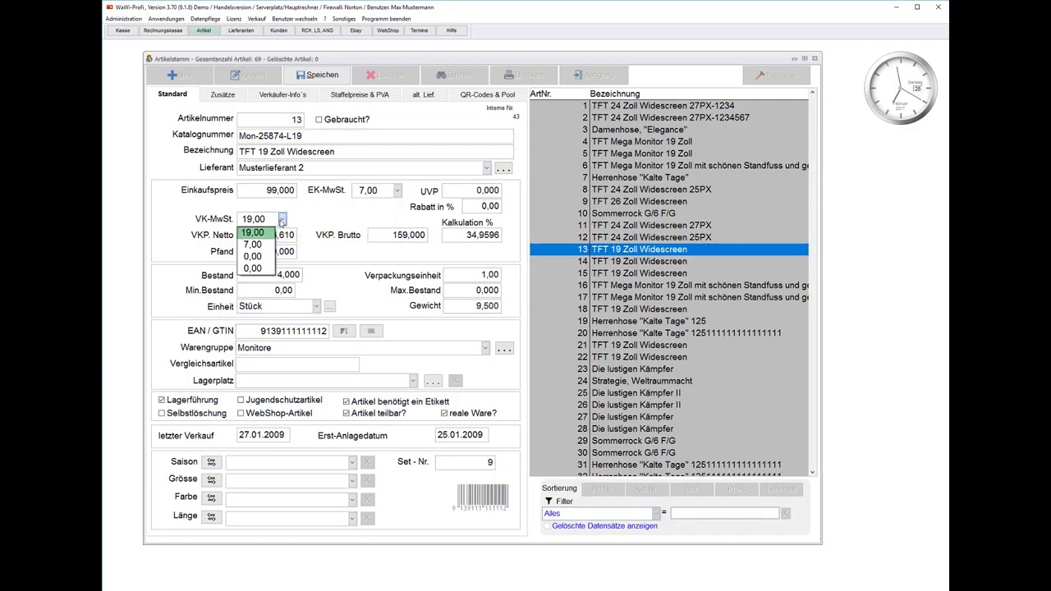
{"action": "left_click", "coordinate": [267, 246]}
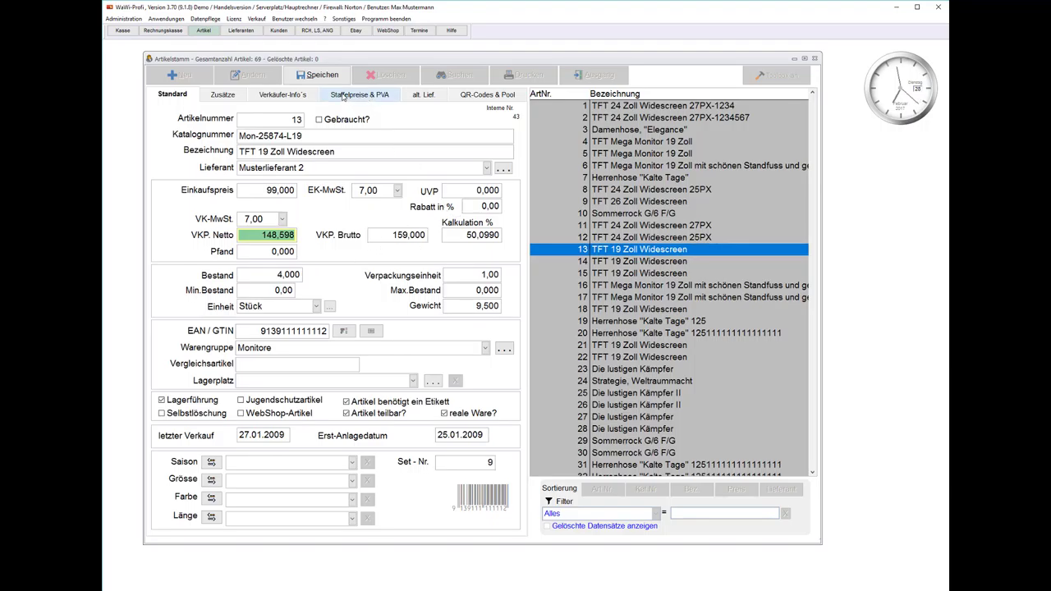
{"action": "left_click", "coordinate": [320, 75]}
{"action": "left_click", "coordinate": [531, 327]}
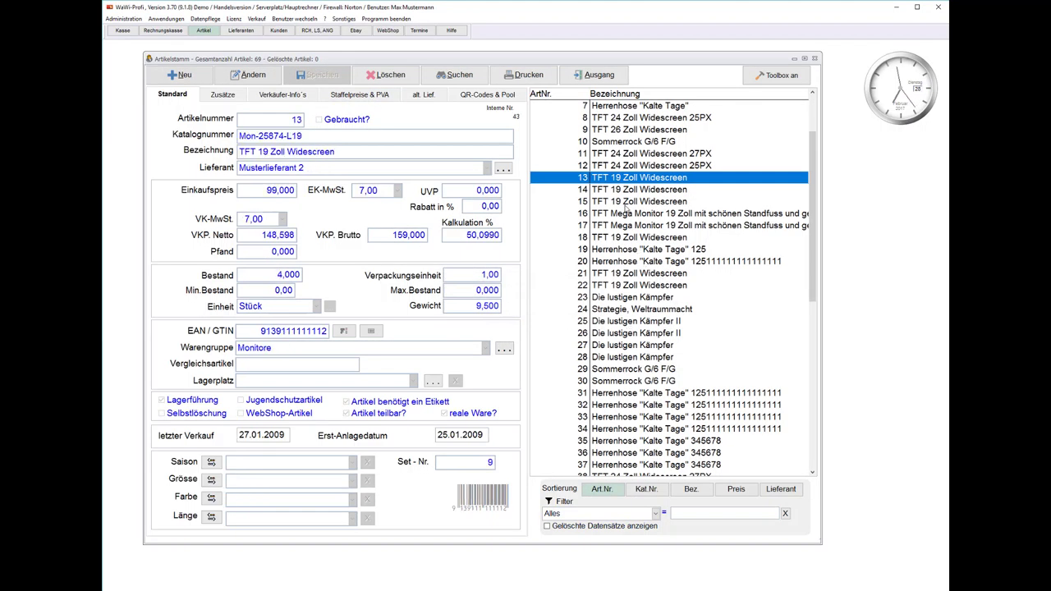
- Write off 2,000 units of article 13 dated 28.02.2017 with the reason "MHD"
{"action": "right_click", "coordinate": [624, 182]}
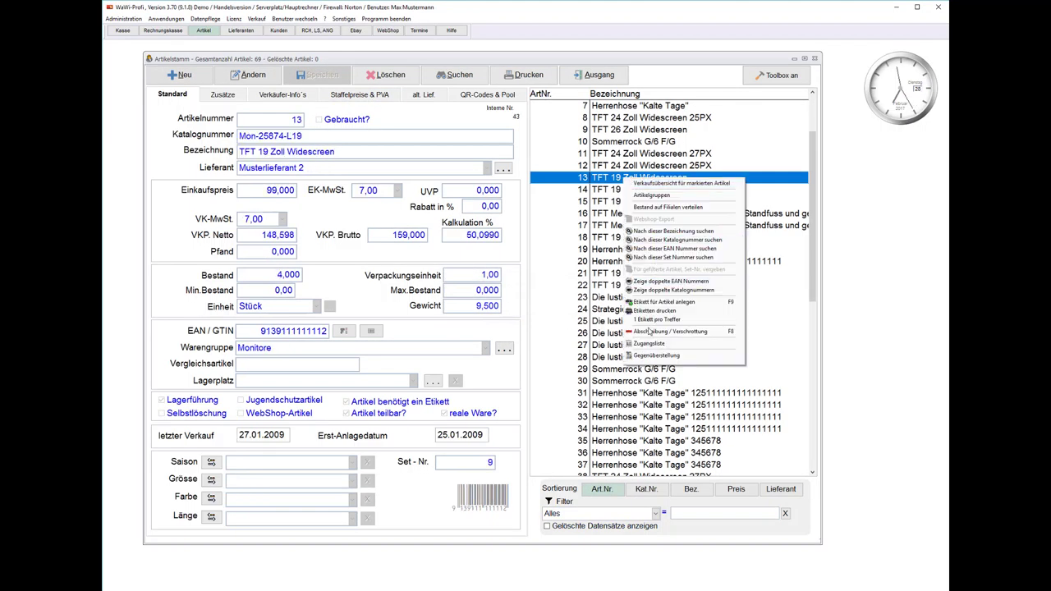
{"action": "left_click", "coordinate": [649, 334]}
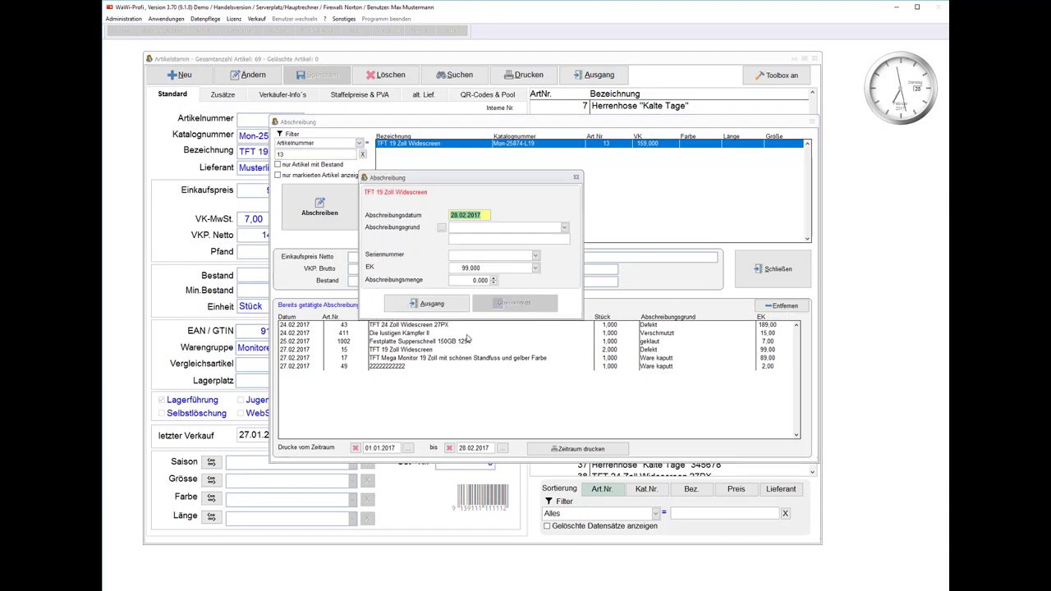
{"action": "left_click", "coordinate": [469, 240]}
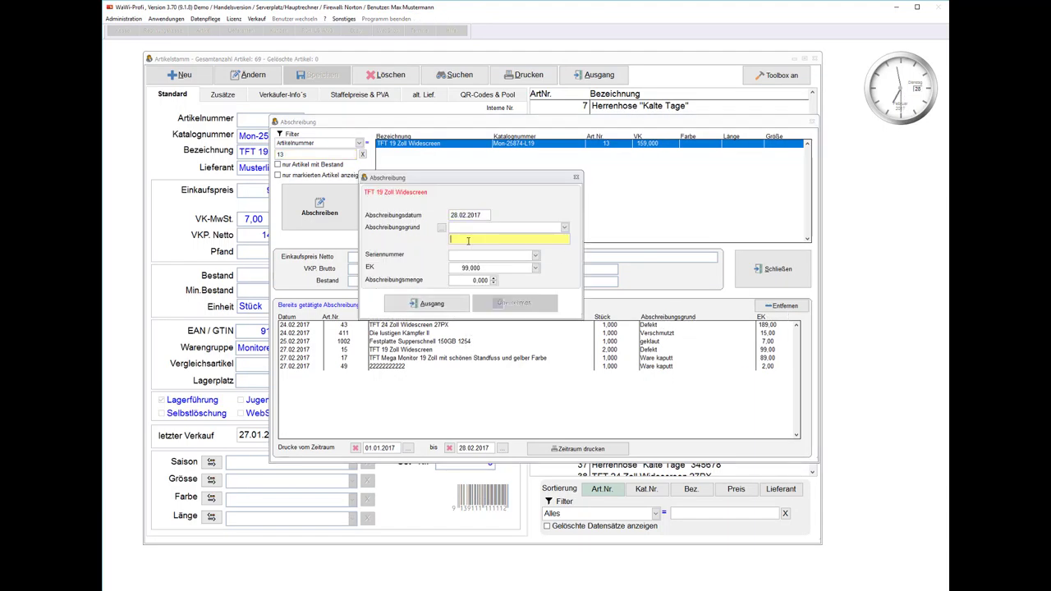
{"action": "type", "text": "MHD"}
{"action": "left_click", "coordinate": [493, 280]}
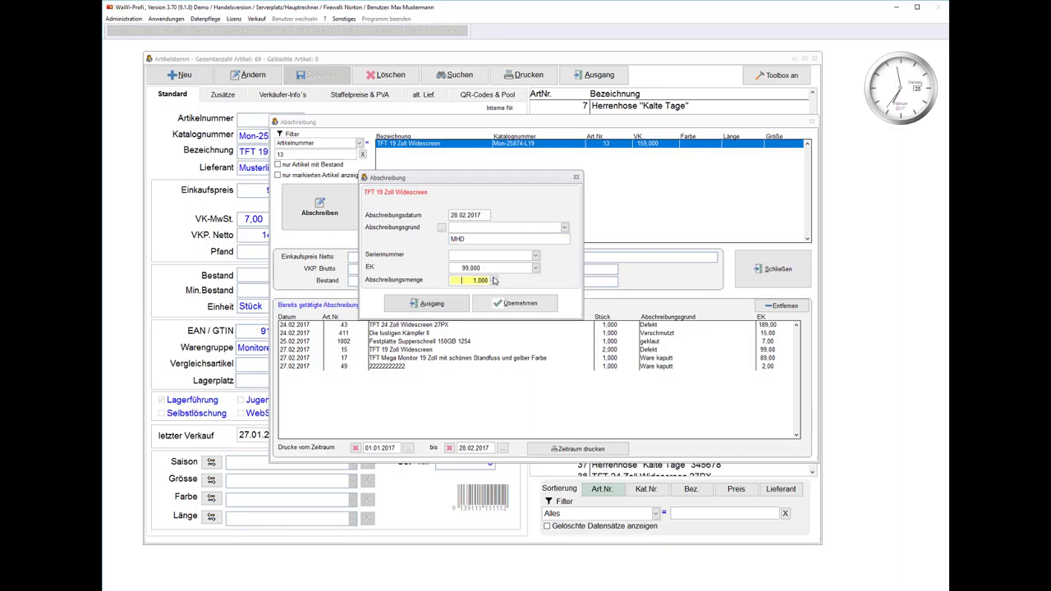
{"action": "left_click", "coordinate": [493, 279]}
{"action": "left_click", "coordinate": [499, 303]}
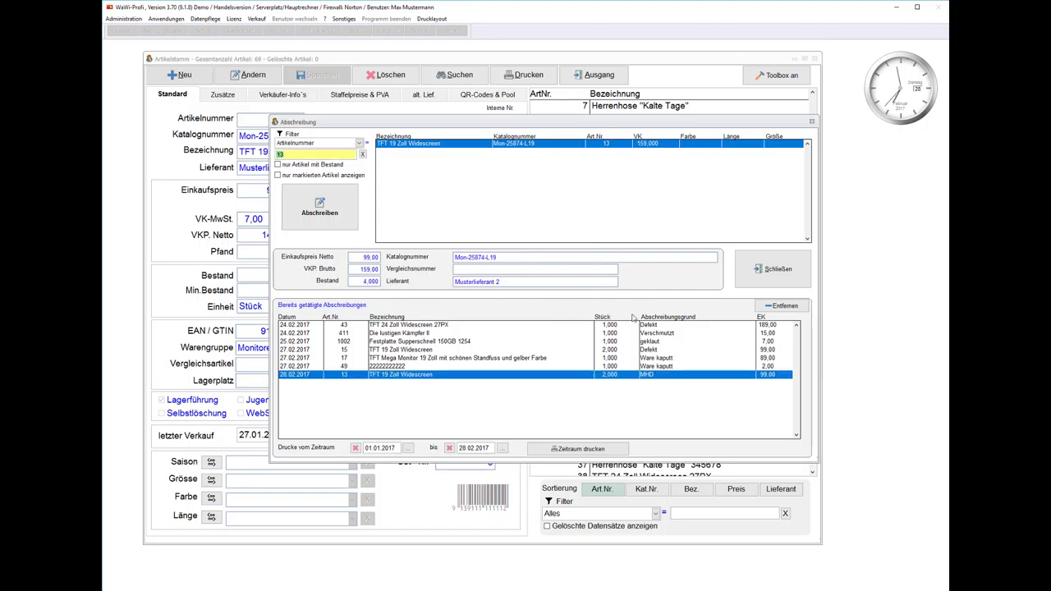
- Remove the 28.02.2017 write-off of article 13 from the list of completed write-offs
{"action": "left_click", "coordinate": [303, 375]}
{"action": "left_click", "coordinate": [782, 306]}
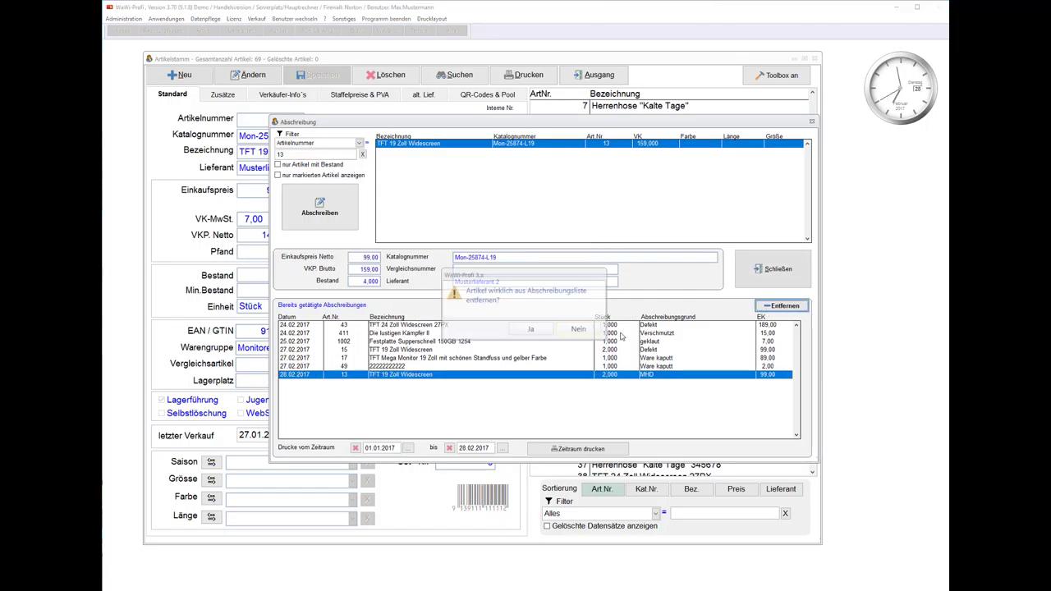
{"action": "left_click", "coordinate": [519, 330]}
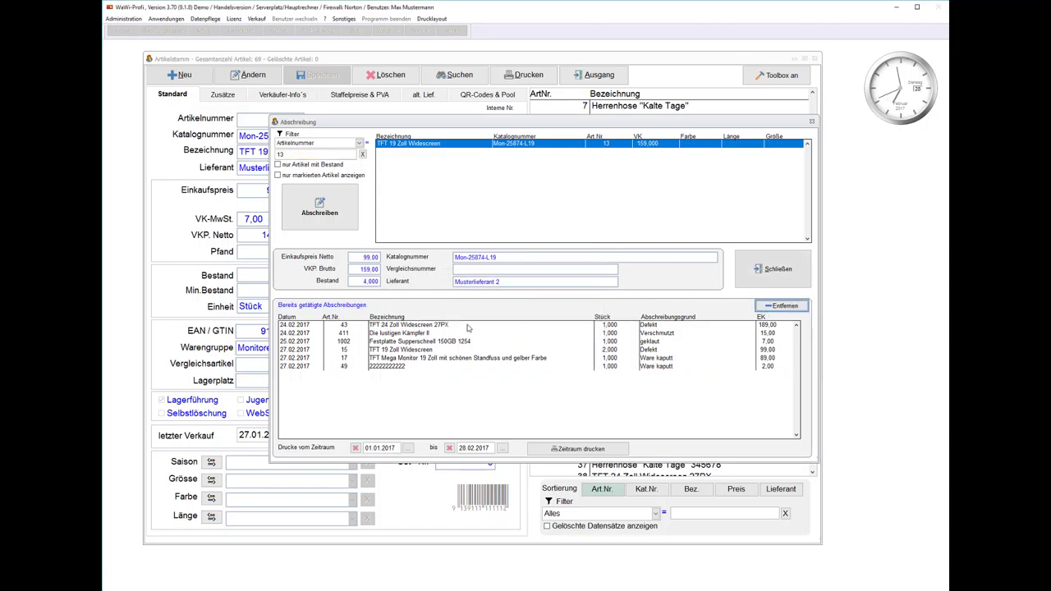
- Write off 2,000 units of article 13 dated 27.02.2017 with the reason "MHD"
{"action": "left_click", "coordinate": [324, 208]}
{"action": "key", "text": "Down"}
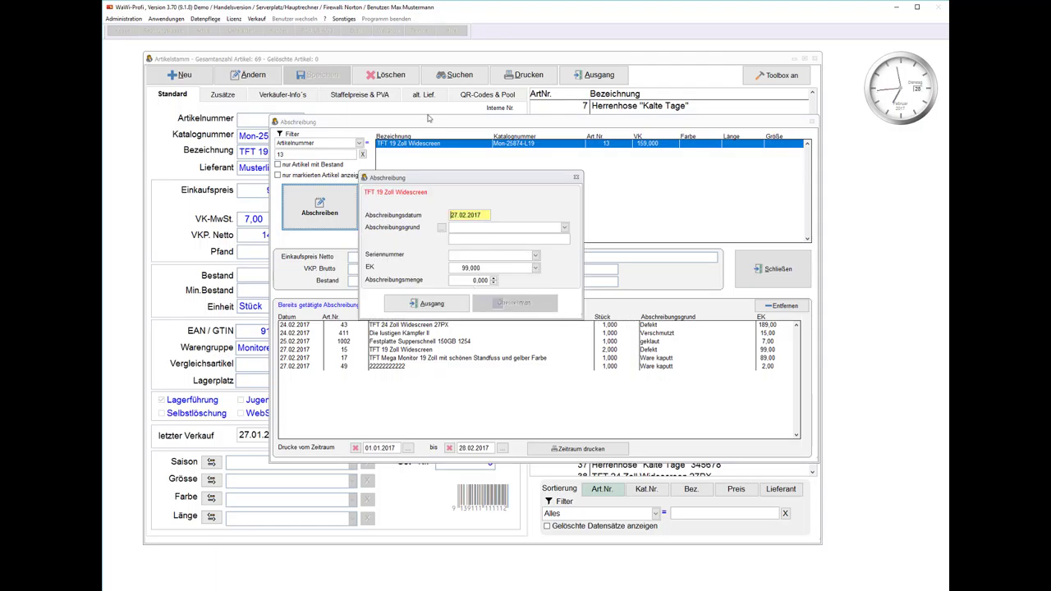
{"action": "left_click", "coordinate": [457, 238]}
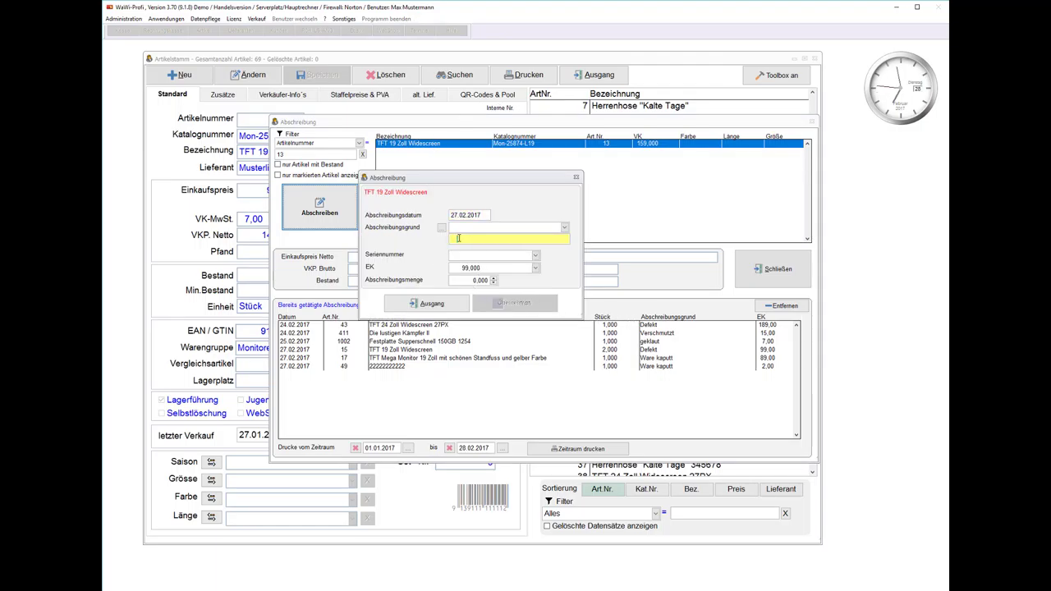
{"action": "type", "text": "MHD"}
{"action": "left_click", "coordinate": [494, 278]}
{"action": "left_click", "coordinate": [493, 278]}
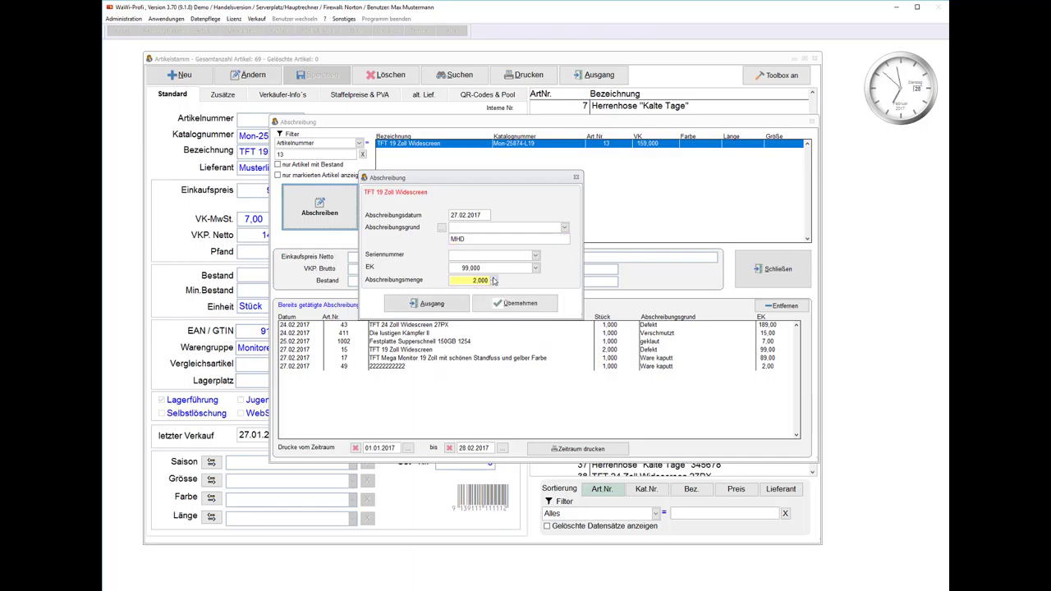
{"action": "left_click", "coordinate": [515, 307]}
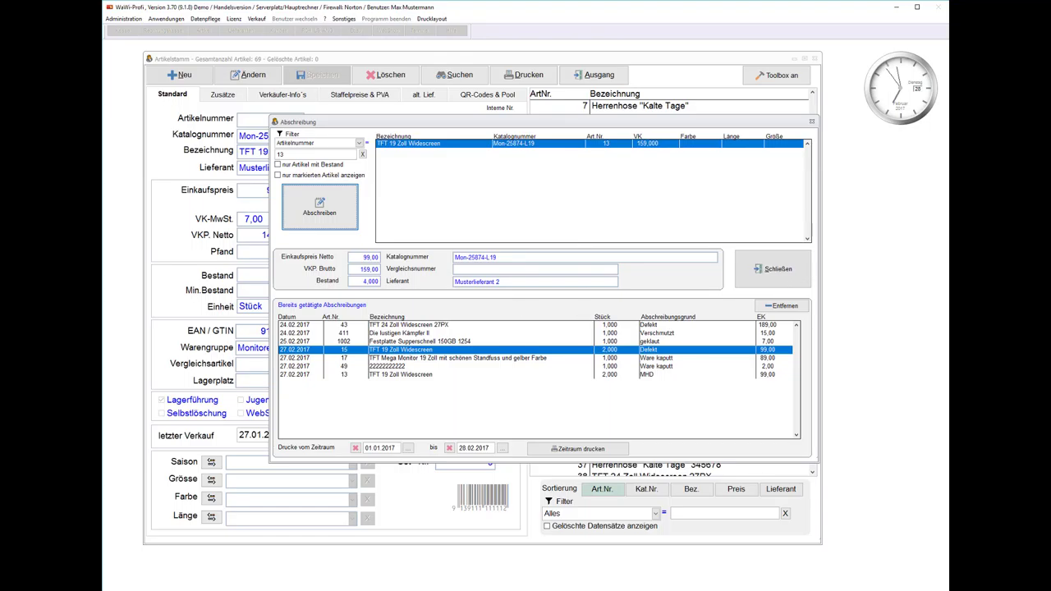
{"action": "left_click", "coordinate": [426, 304]}
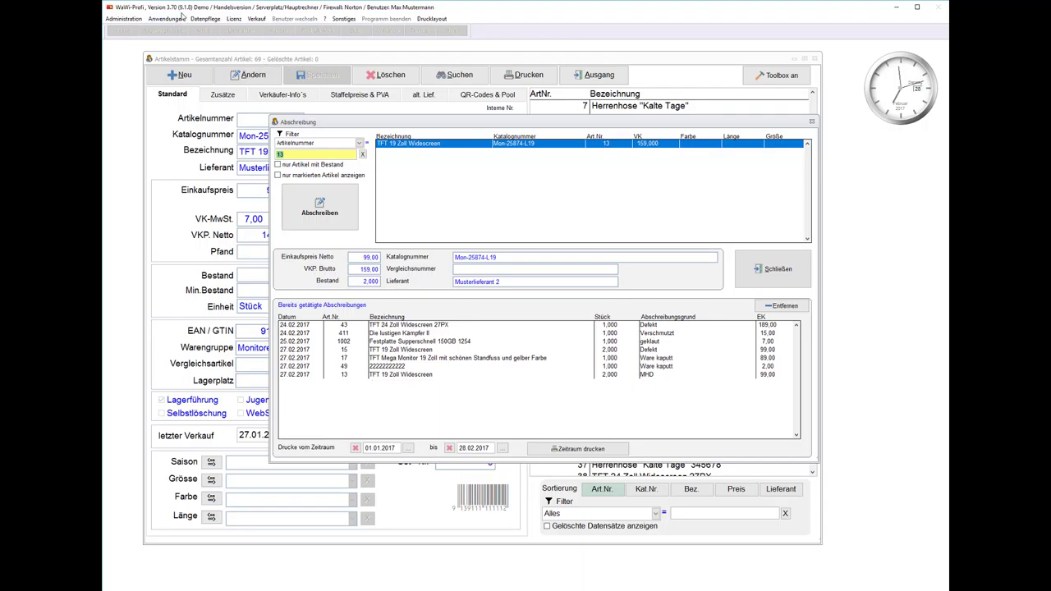
- Preview the write-off report for 01.01.2017 to 28.02.2017, review the entries grouped by reason and VAT rate, and close the write-off window
{"action": "left_click", "coordinate": [552, 451]}
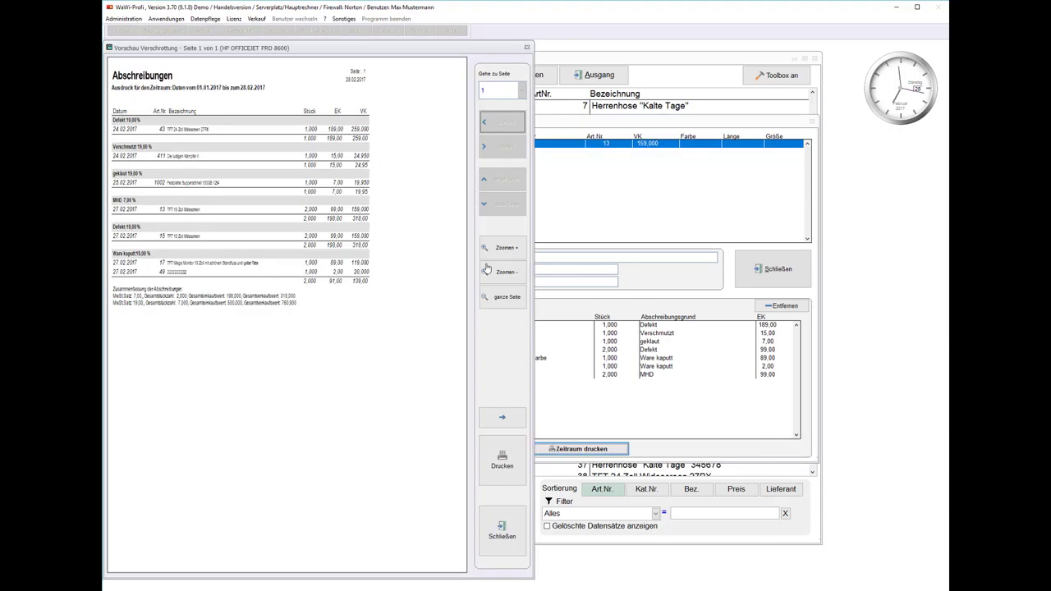
{"action": "left_click", "coordinate": [503, 249]}
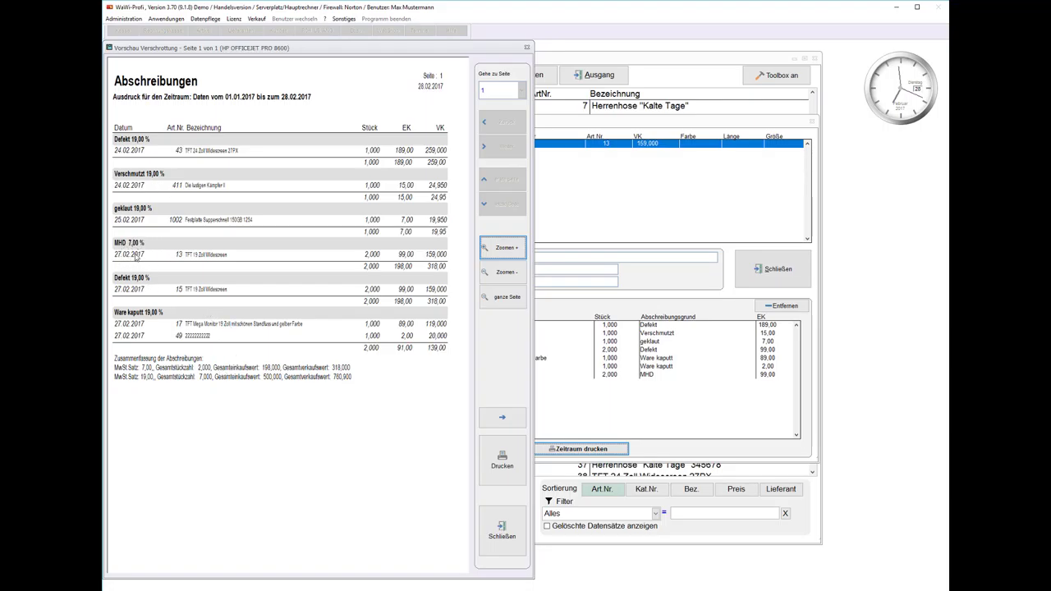
{"action": "left_click", "coordinate": [501, 534]}
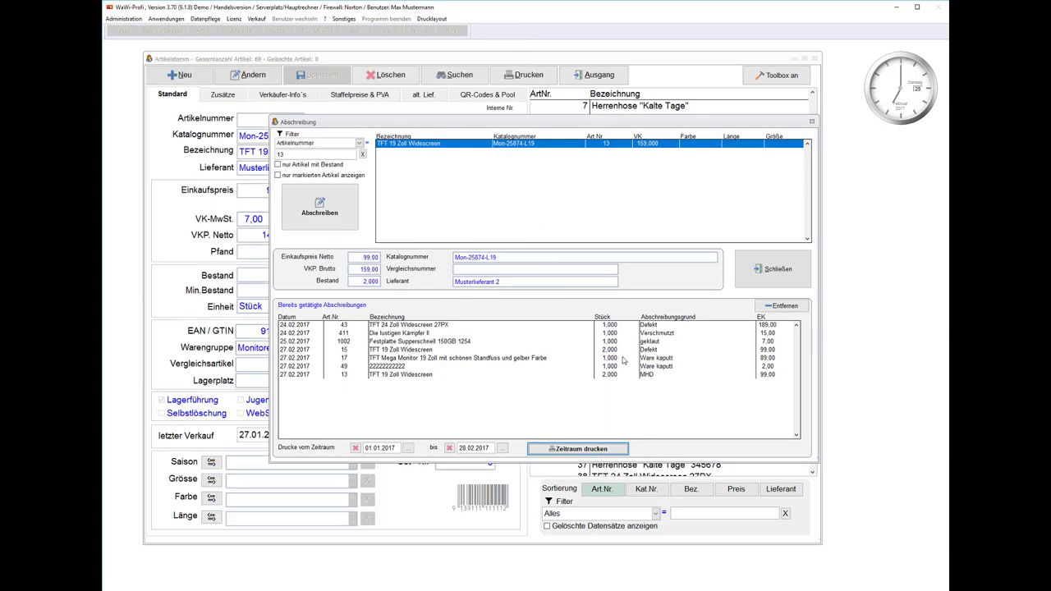
{"action": "left_click", "coordinate": [763, 269]}
- Close the current write-off window, select article 25 "Die lustigen Kämpfer II" in the article master and open its write-off window
{"action": "left_click", "coordinate": [607, 191]}
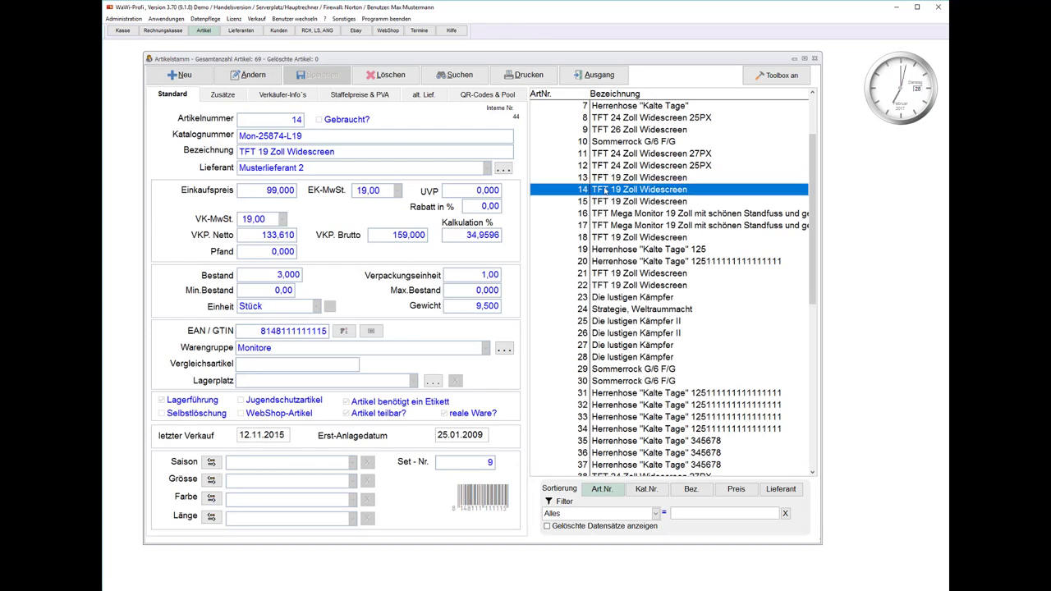
{"action": "left_click", "coordinate": [602, 213]}
{"action": "left_click", "coordinate": [607, 237]}
{"action": "left_click", "coordinate": [622, 323]}
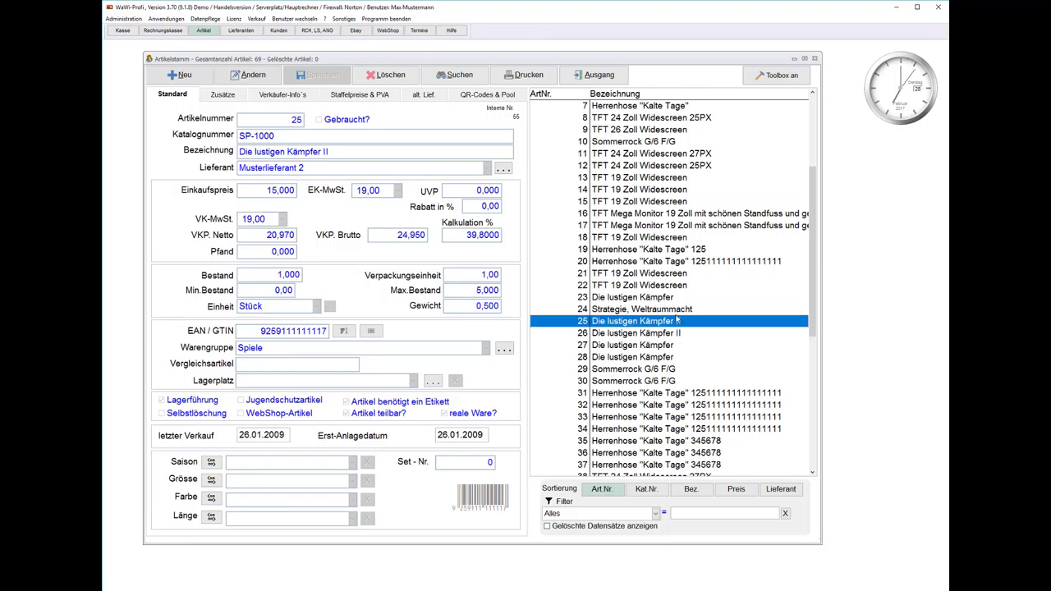
{"action": "right_click", "coordinate": [678, 322]}
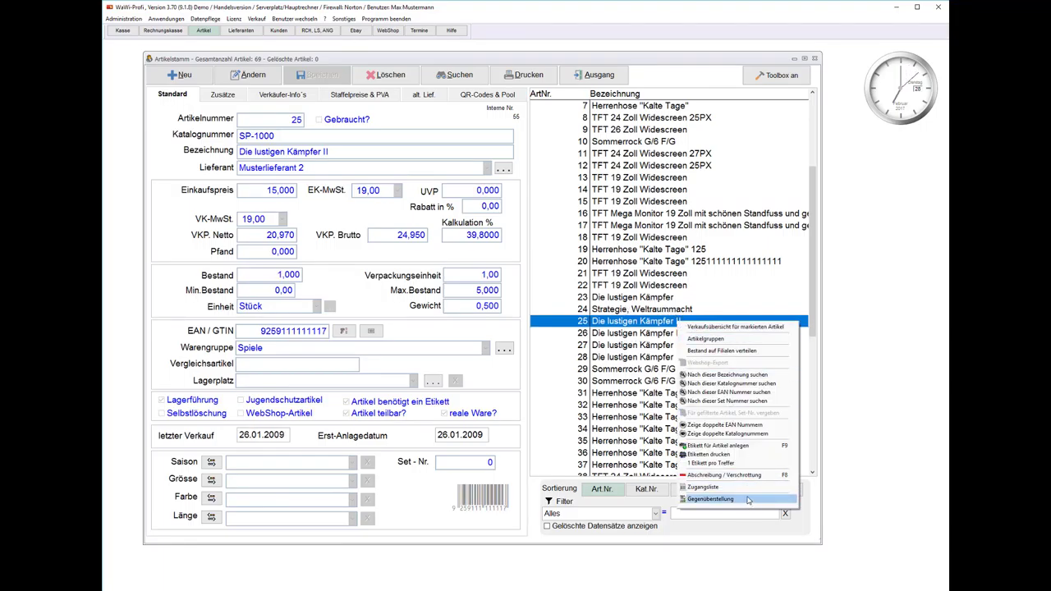
{"action": "left_click", "coordinate": [722, 475]}
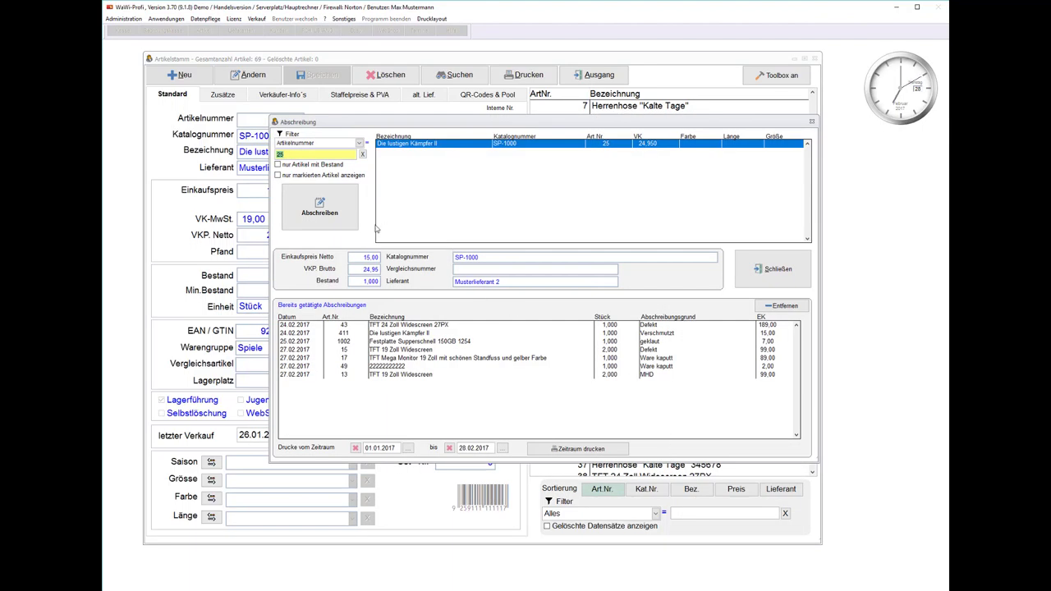
- Write off 1,000 units of article 25 dated 27.02.2017 with the reason "MHD"
{"action": "left_click", "coordinate": [494, 277]}
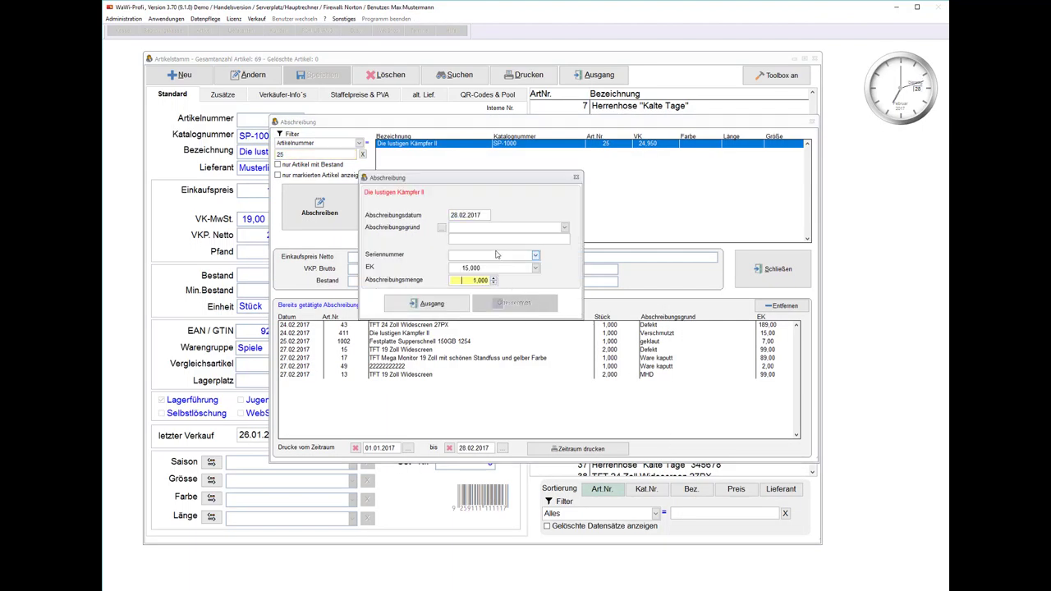
{"action": "left_click", "coordinate": [495, 240]}
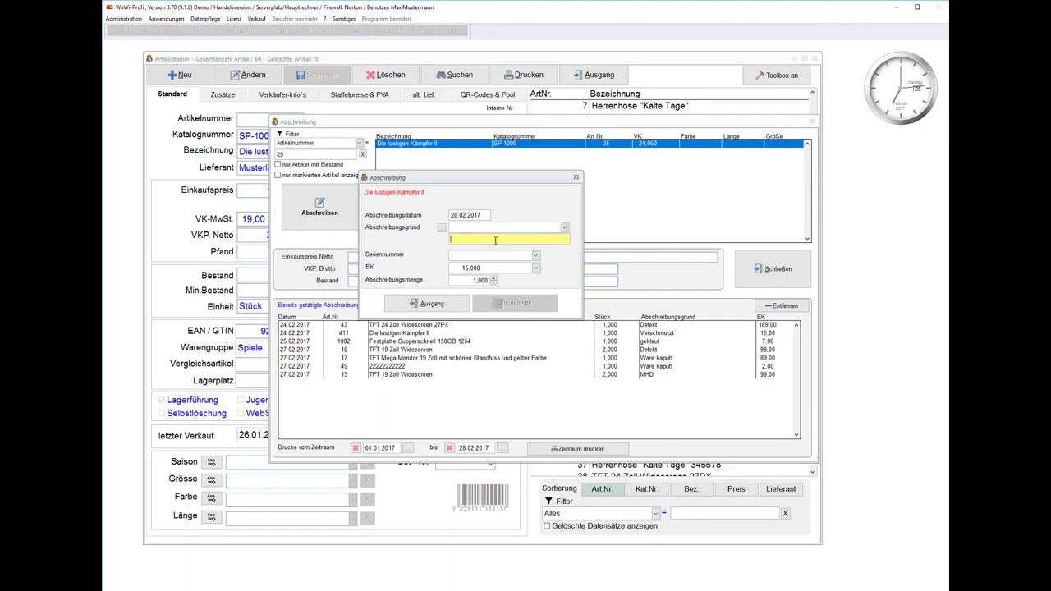
{"action": "type", "text": "MHD"}
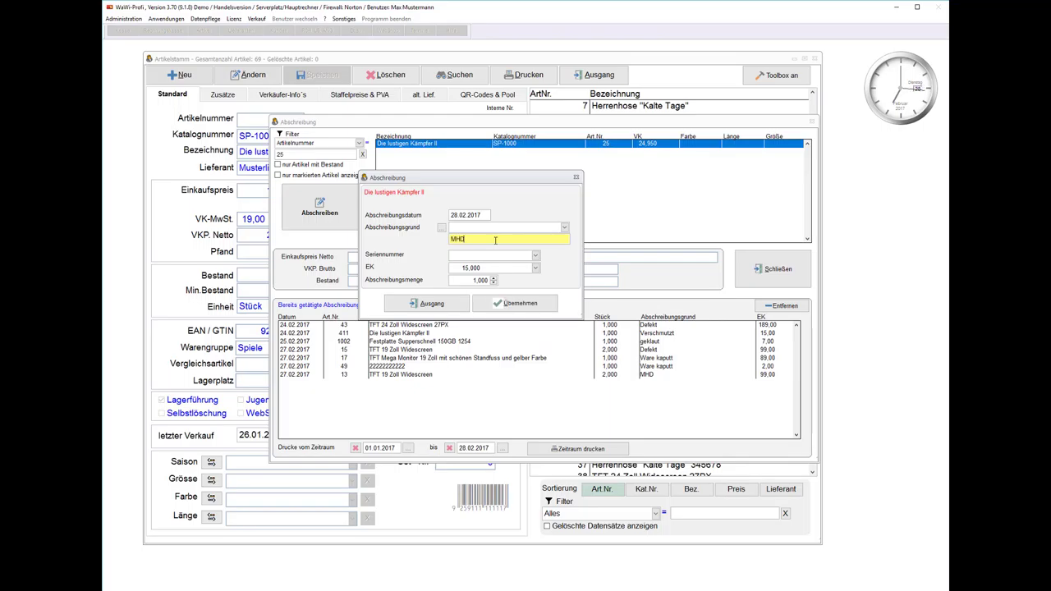
{"action": "left_click", "coordinate": [469, 214]}
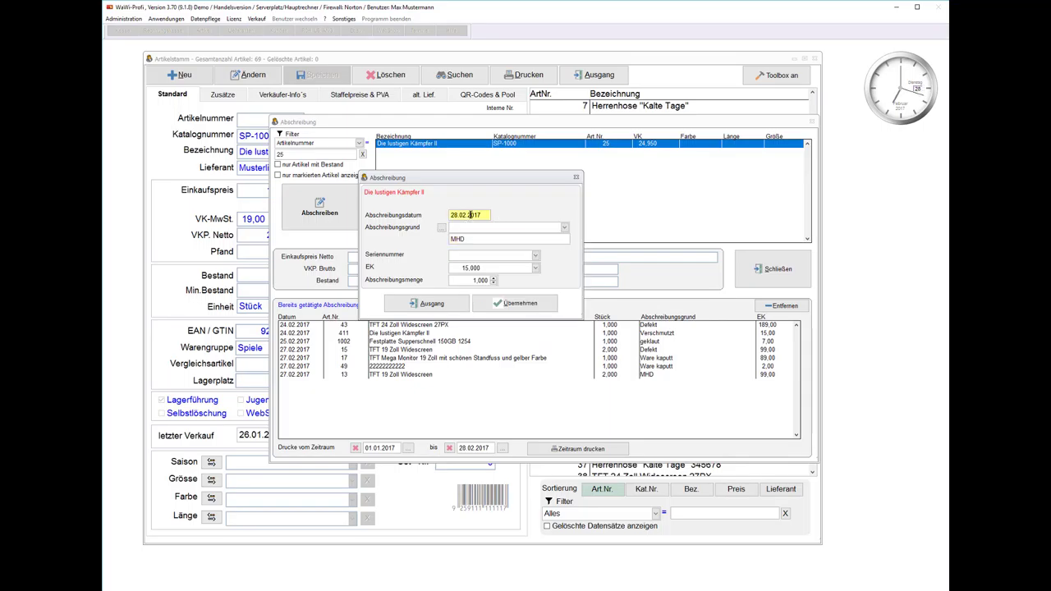
{"action": "left_click", "coordinate": [523, 306]}
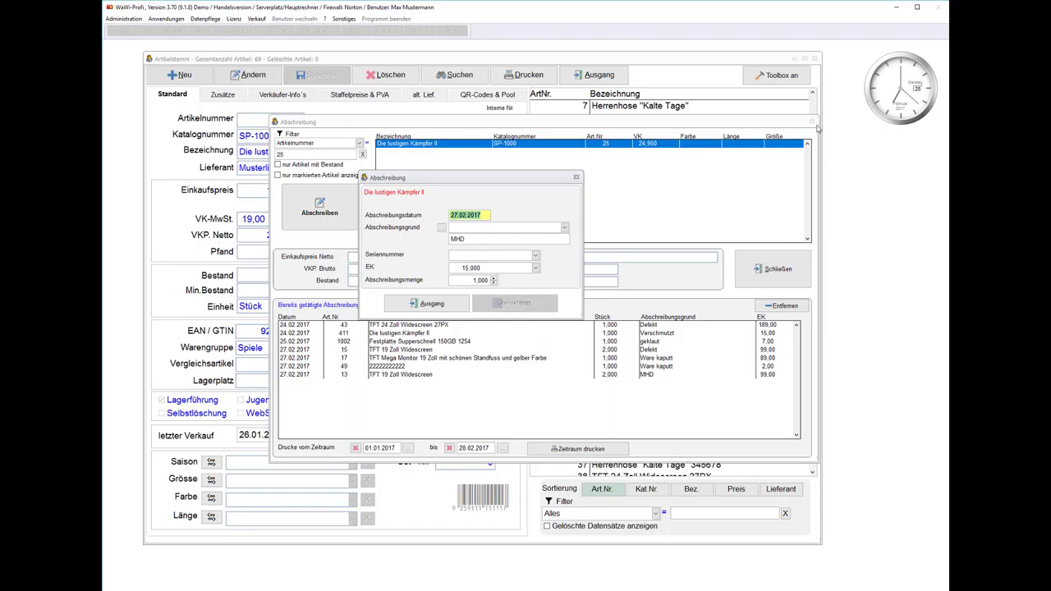
{"action": "left_click", "coordinate": [485, 238]}
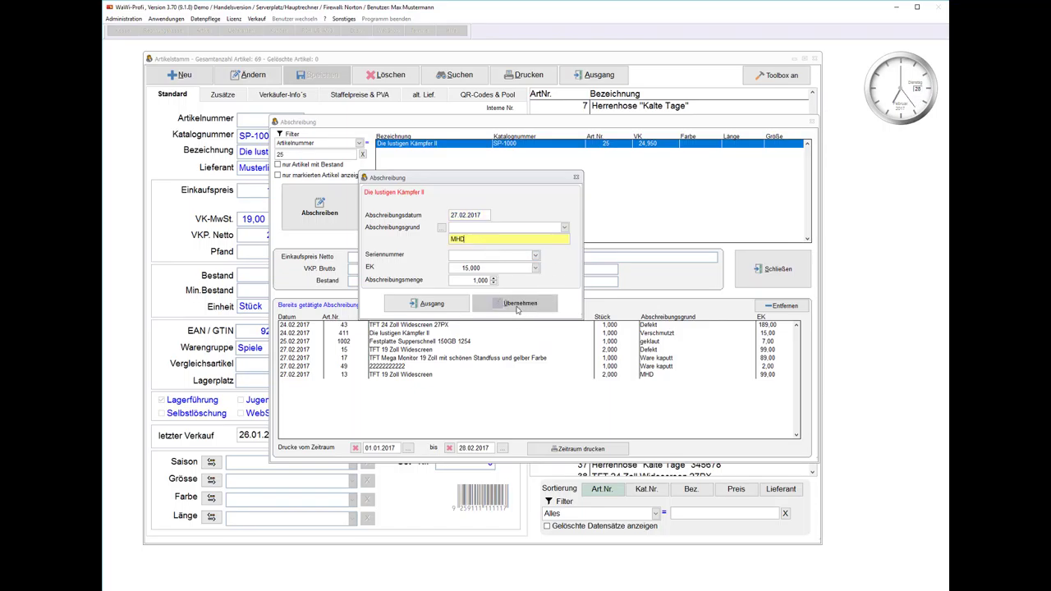
{"action": "left_click", "coordinate": [492, 279]}
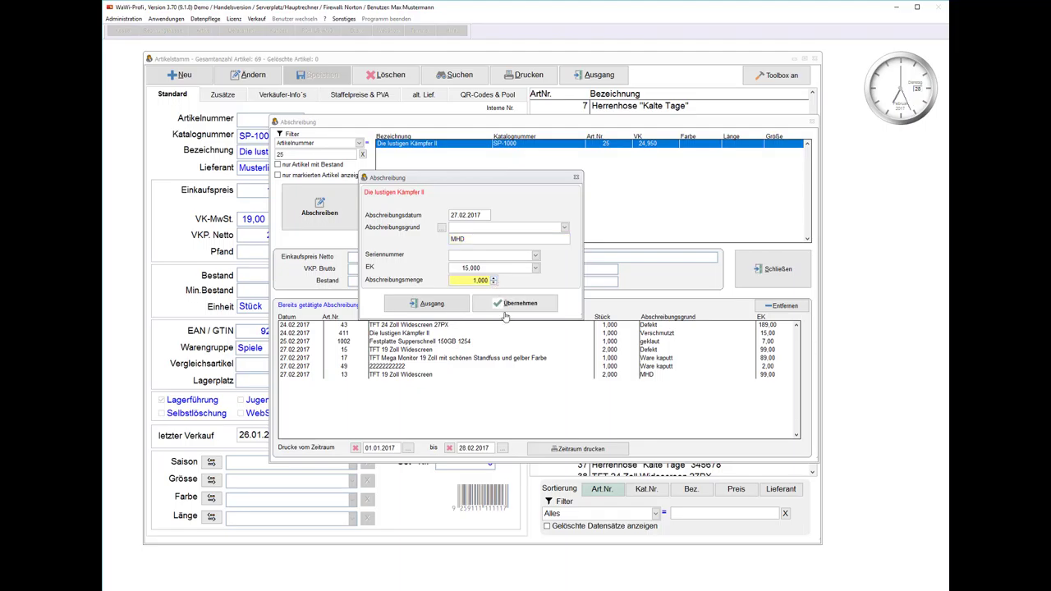
{"action": "left_click", "coordinate": [506, 305]}
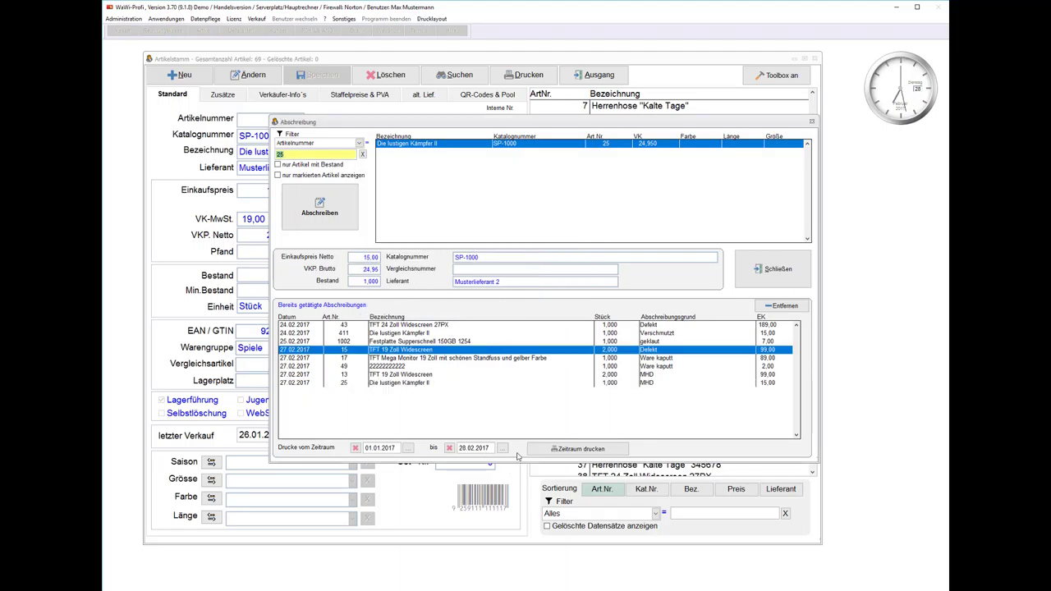
- Preview the write-off report for 01.01.2017 to 28.02.2017 and enlarge it to examine the MHD groups by VAT rate
{"action": "left_click", "coordinate": [561, 450]}
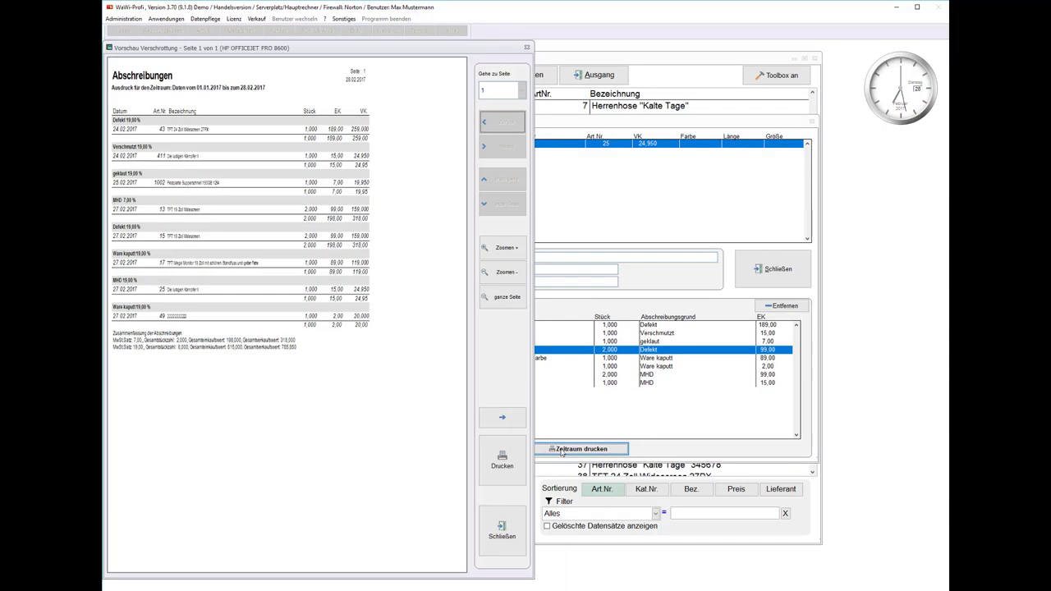
{"action": "left_click", "coordinate": [505, 247]}
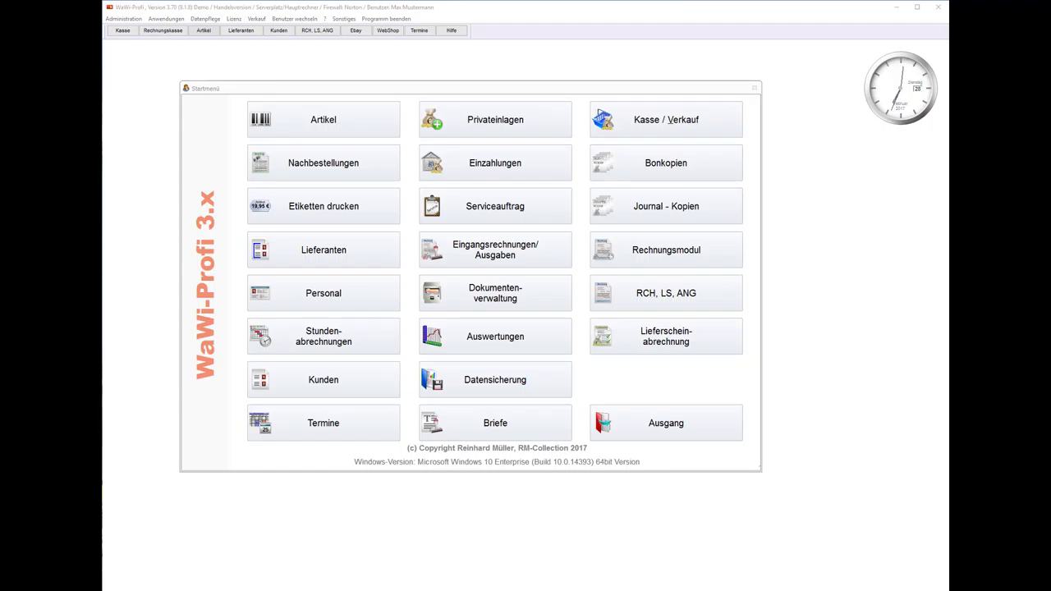
- Open the accounts management, start editing the account "Save" and choose "Sonstiges" as its account type
{"action": "left_click", "coordinate": [171, 19]}
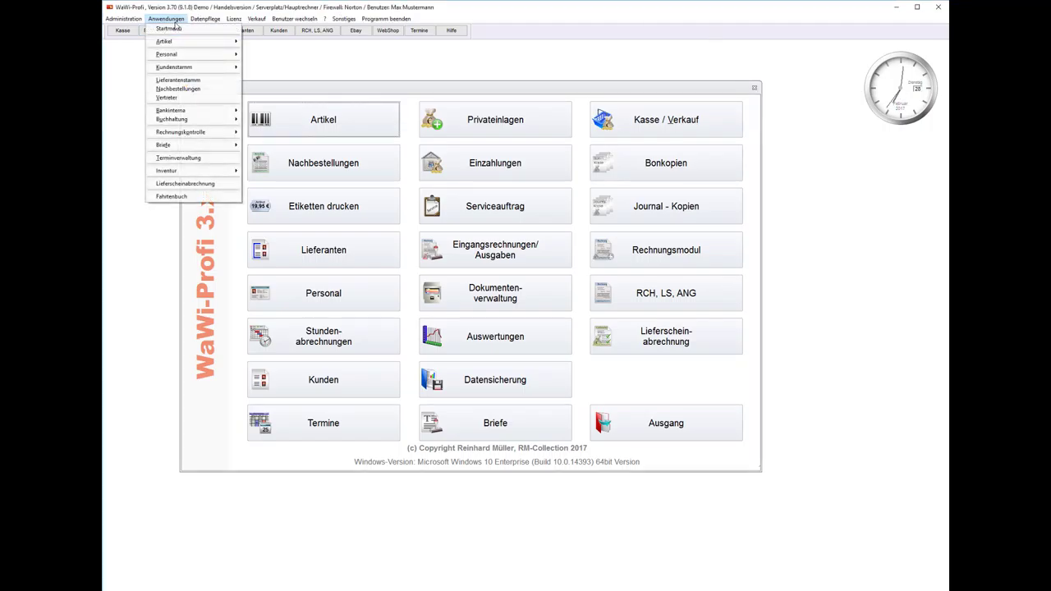
{"action": "mouse_move", "coordinate": [185, 121]}
{"action": "left_click", "coordinate": [259, 120]}
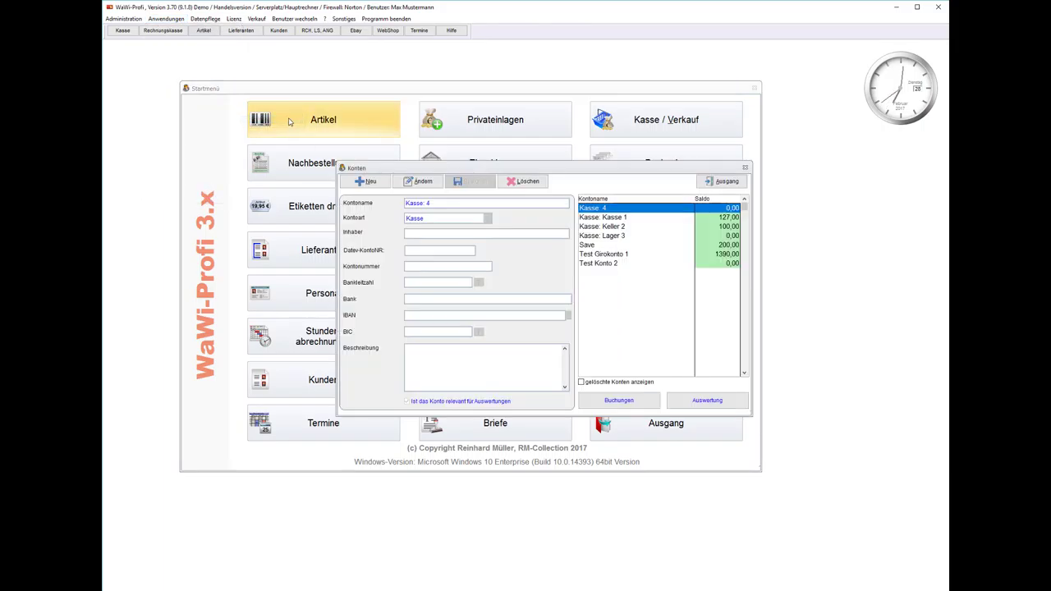
{"action": "left_click", "coordinate": [588, 244]}
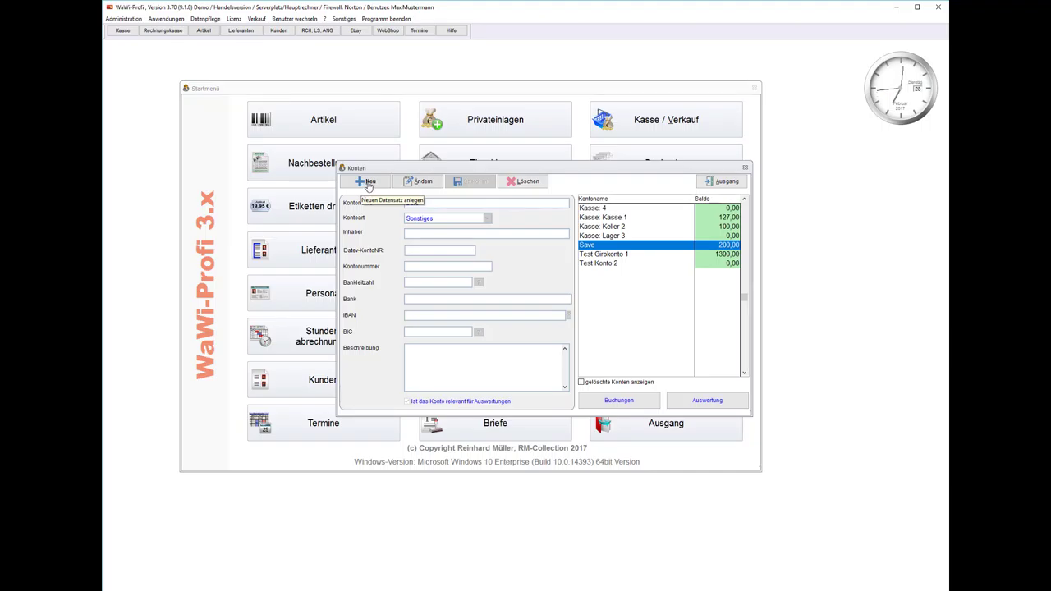
{"action": "left_click", "coordinate": [419, 183]}
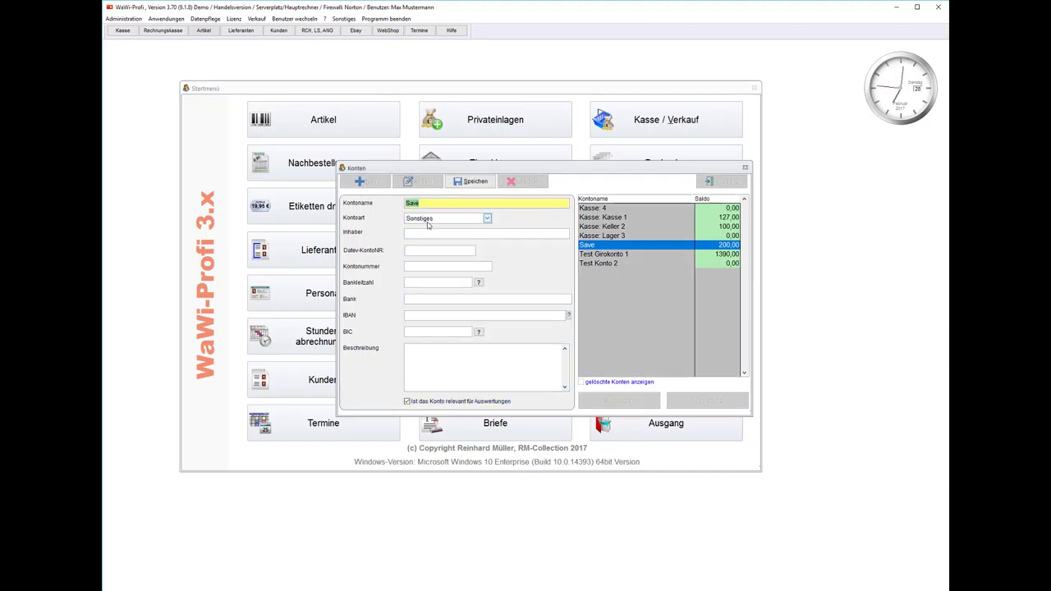
{"action": "left_click", "coordinate": [487, 218]}
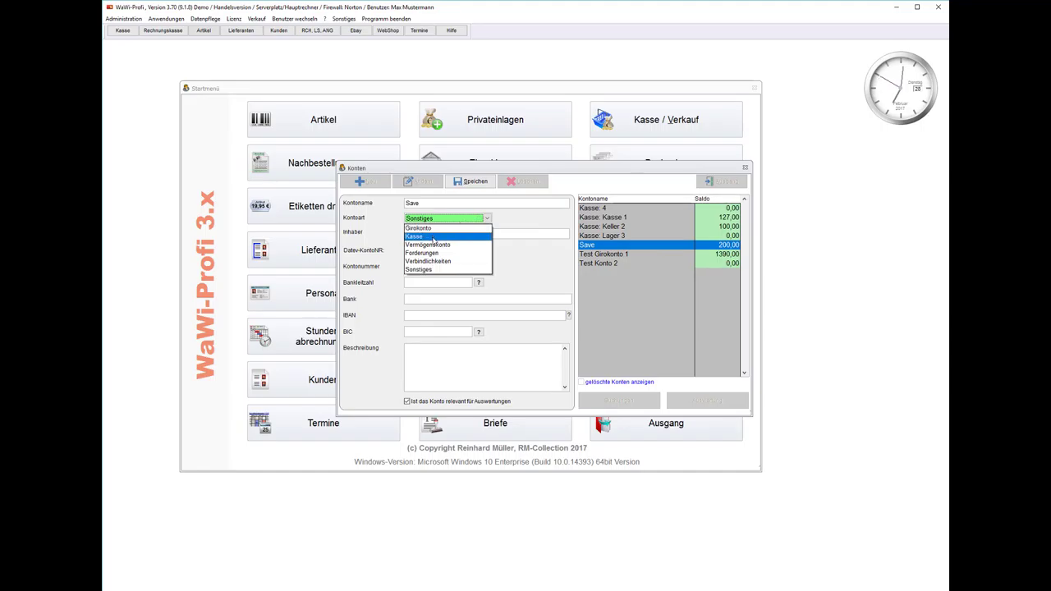
{"action": "left_click", "coordinate": [427, 272]}
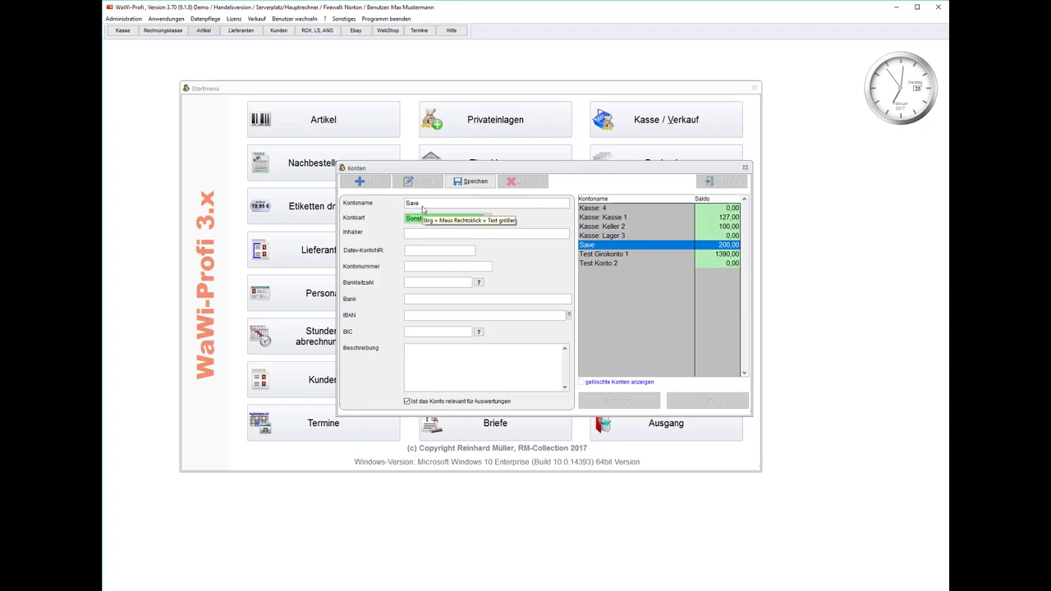
- Rename the account "Save" to "Tresor", enter "ich" as the account holder and save the changes
{"action": "left_click", "coordinate": [410, 203]}
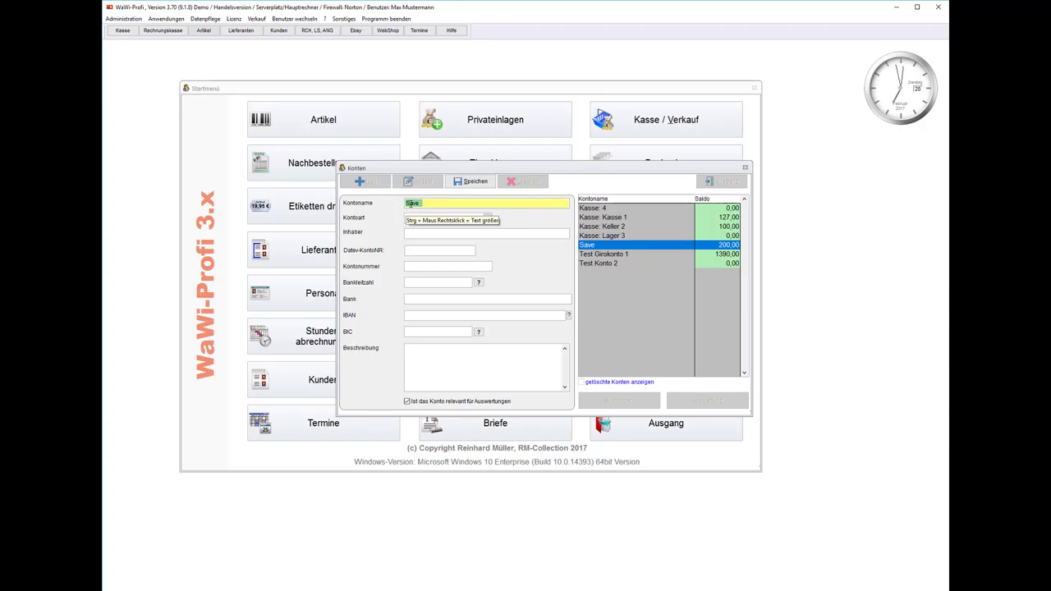
{"action": "type", "text": "Te"}
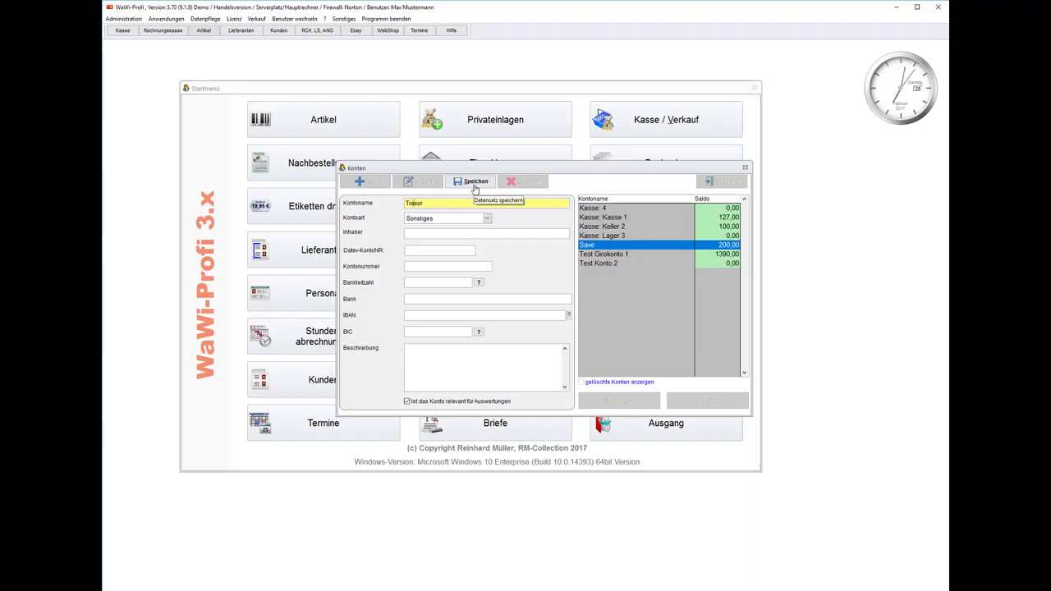
{"action": "left_click", "coordinate": [476, 184]}
{"action": "left_click", "coordinate": [533, 323]}
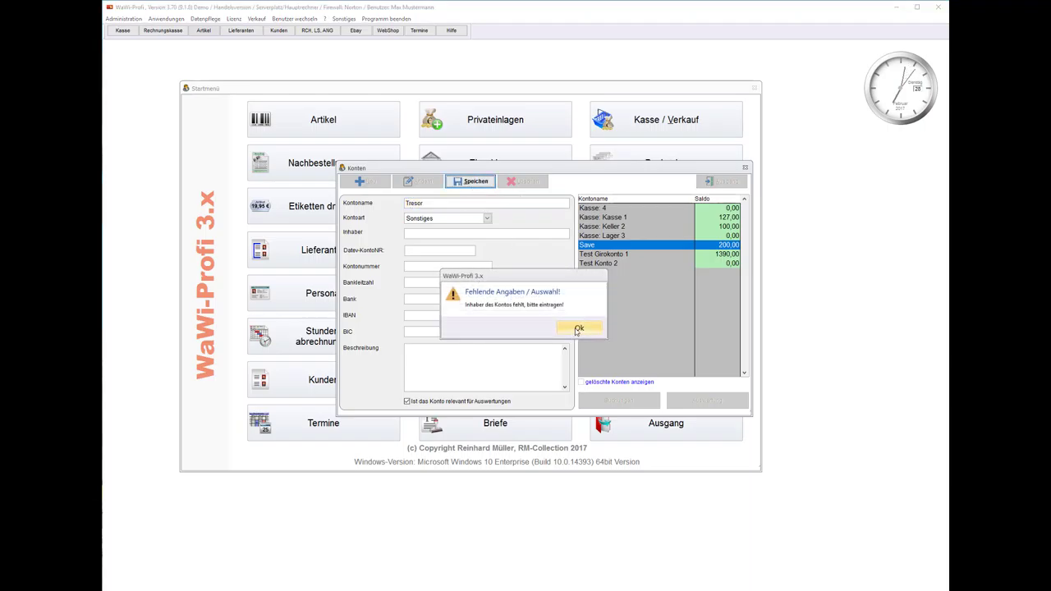
{"action": "left_click", "coordinate": [577, 329]}
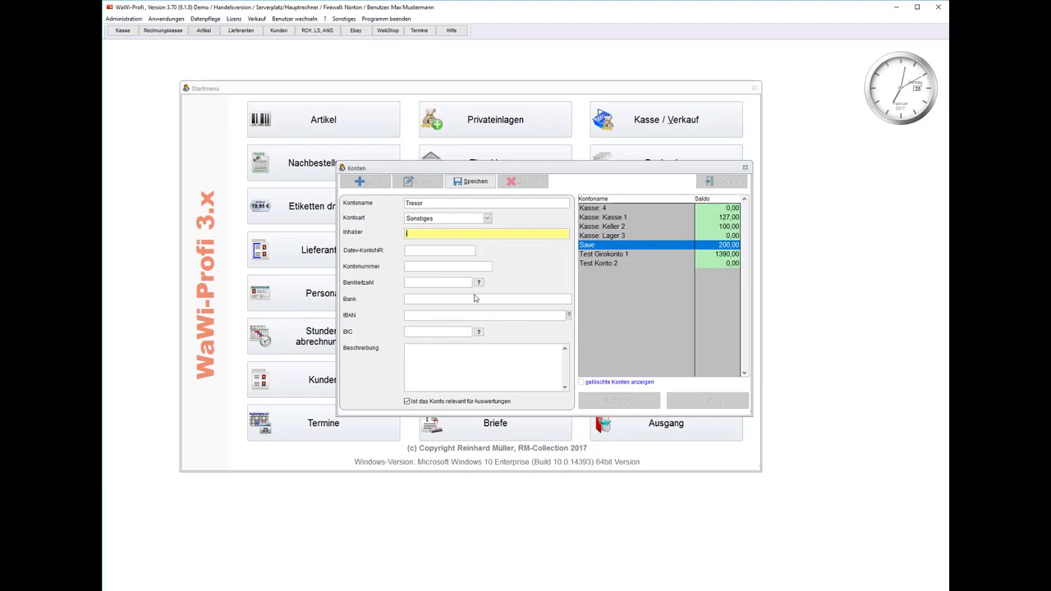
{"action": "type", "text": "ich"}
{"action": "left_click", "coordinate": [465, 182]}
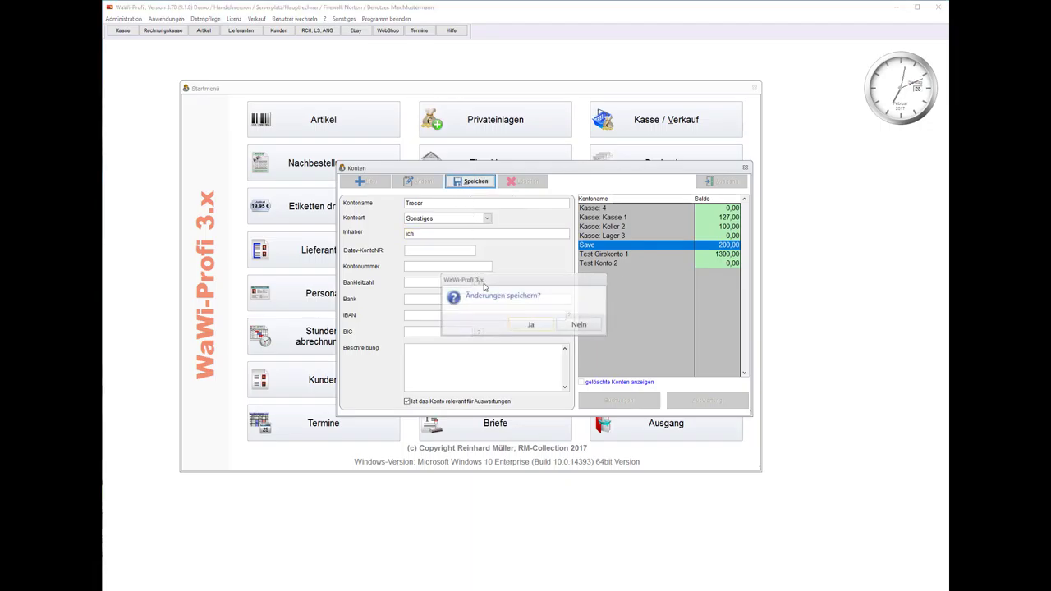
{"action": "left_click", "coordinate": [530, 326]}
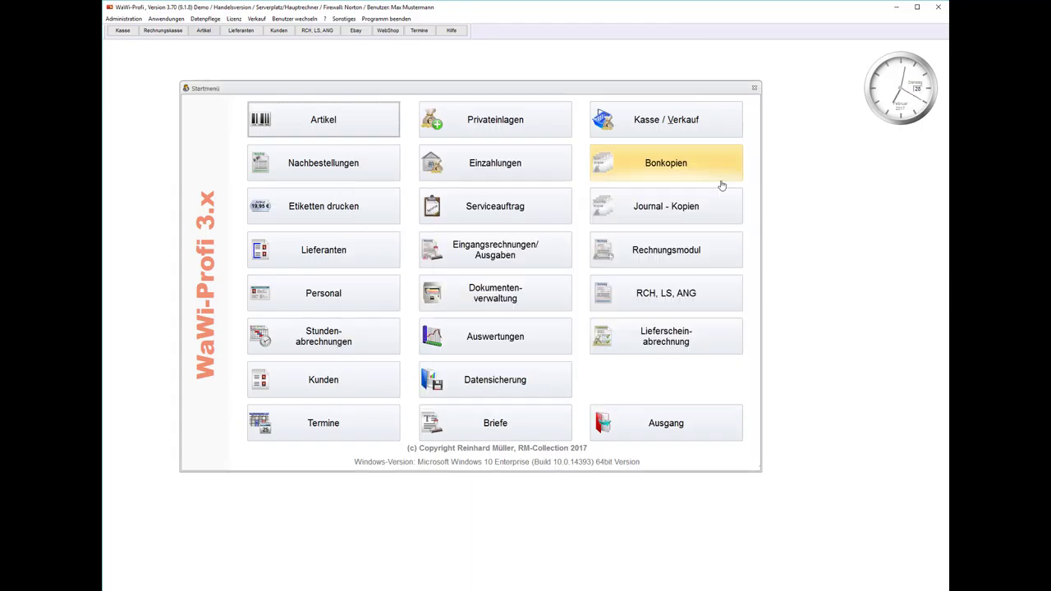
- Open the cash register for sales and sign in with the user's password
{"action": "left_click", "coordinate": [721, 182]}
{"action": "left_click", "coordinate": [712, 140]}
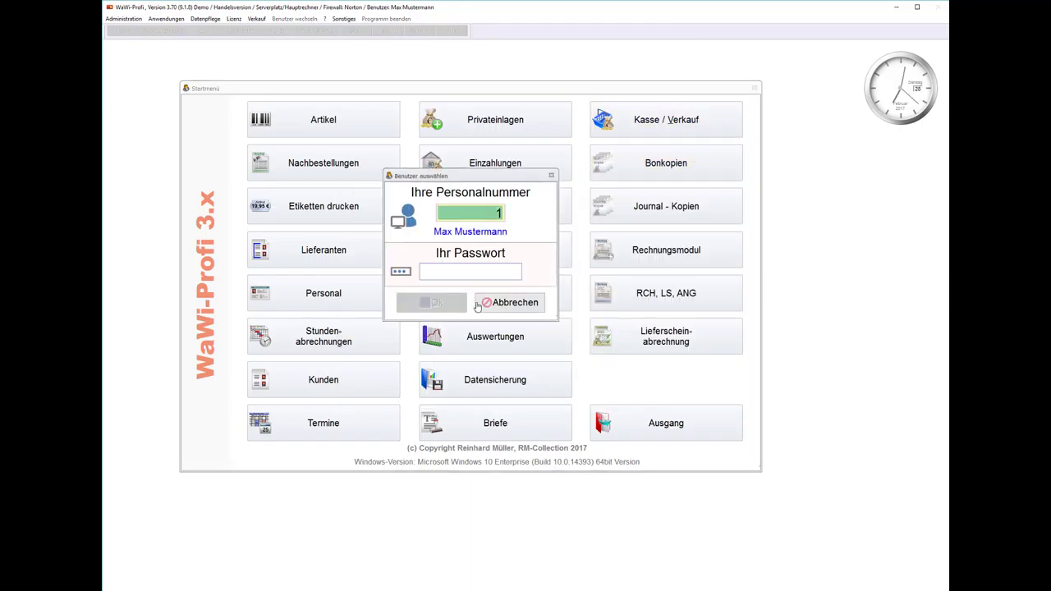
{"action": "type", "text": "1"}
{"action": "left_click", "coordinate": [435, 302]}
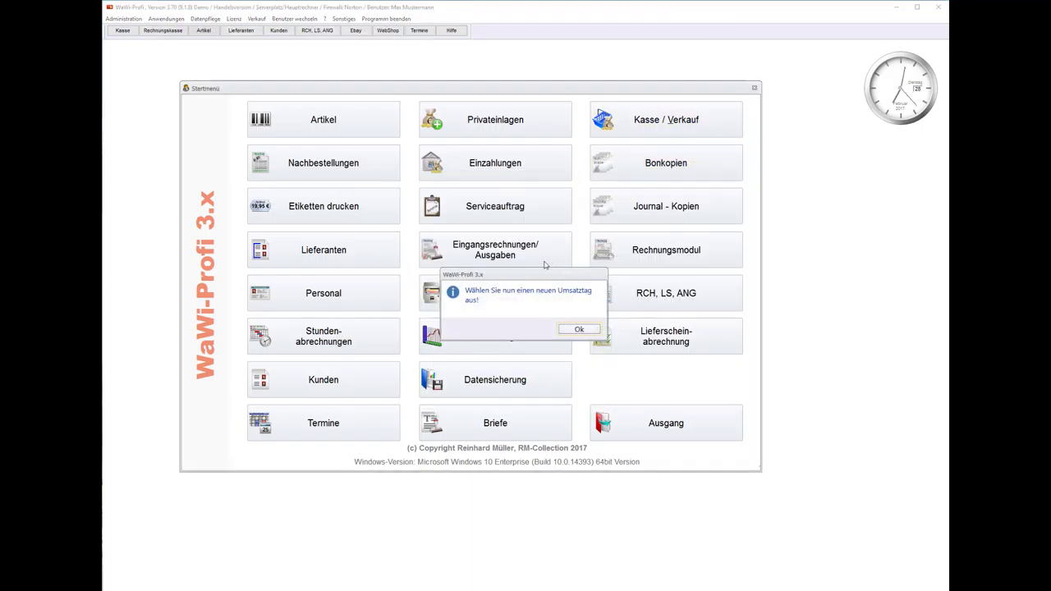
- Set 01.03.2017 as the new sales day for the cash register and confirm it
{"action": "left_click", "coordinate": [578, 329]}
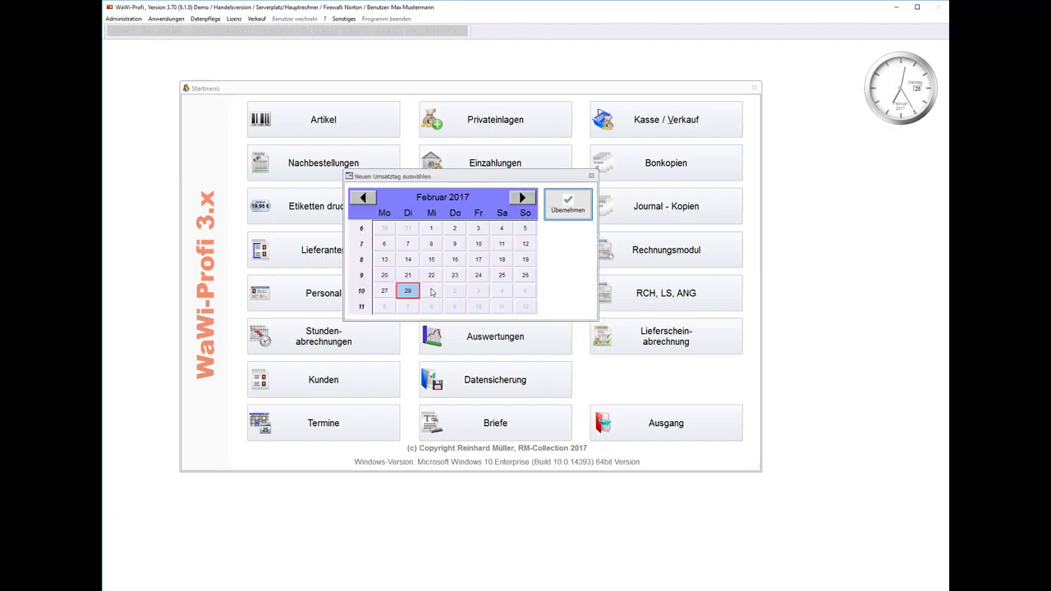
{"action": "left_click", "coordinate": [567, 206]}
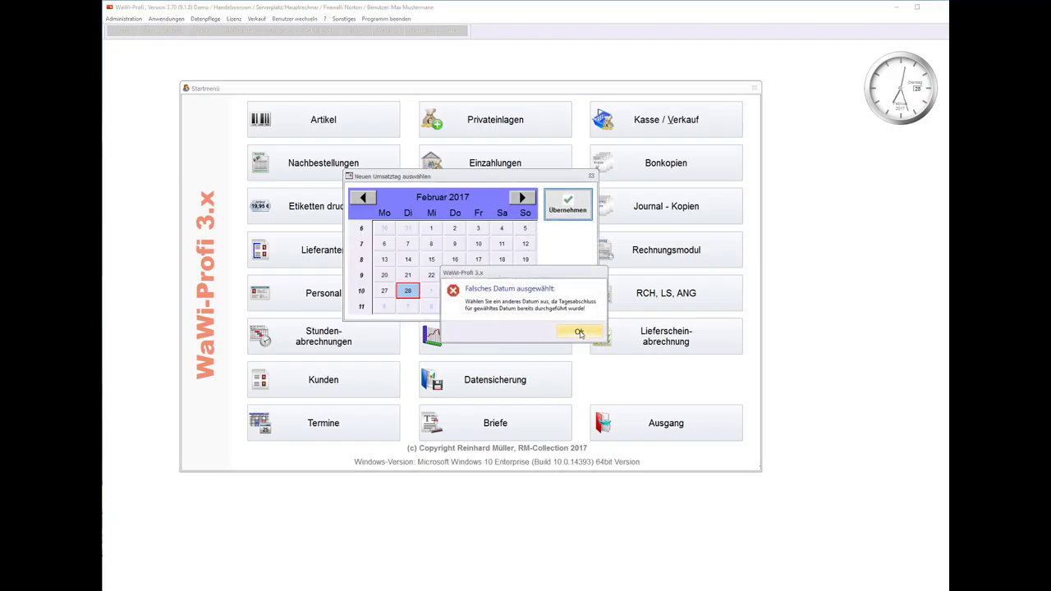
{"action": "left_click", "coordinate": [578, 332]}
{"action": "left_click", "coordinate": [523, 197]}
{"action": "left_click", "coordinate": [568, 206]}
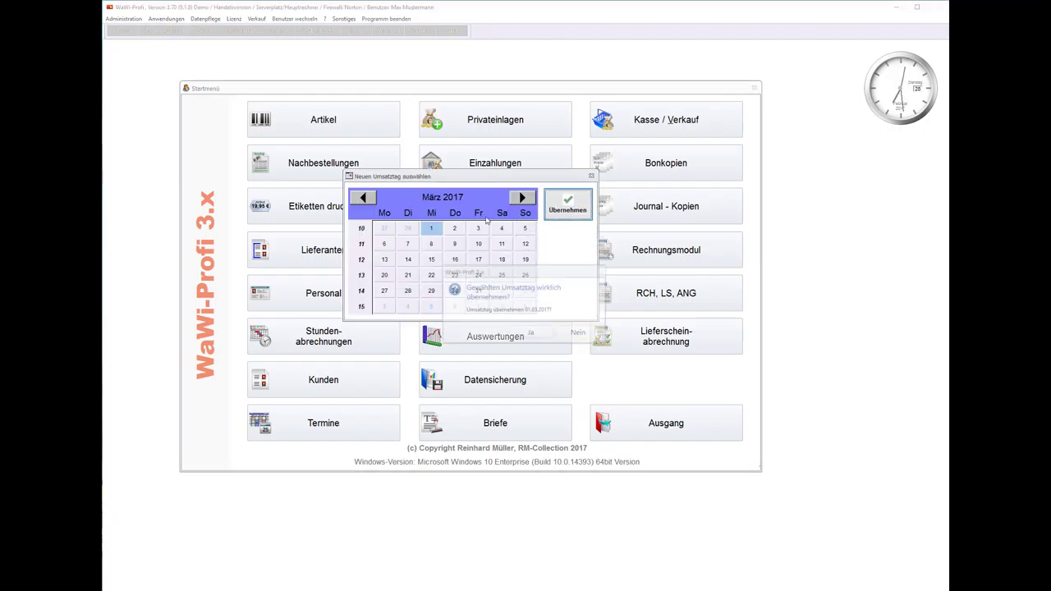
{"action": "left_click", "coordinate": [531, 333]}
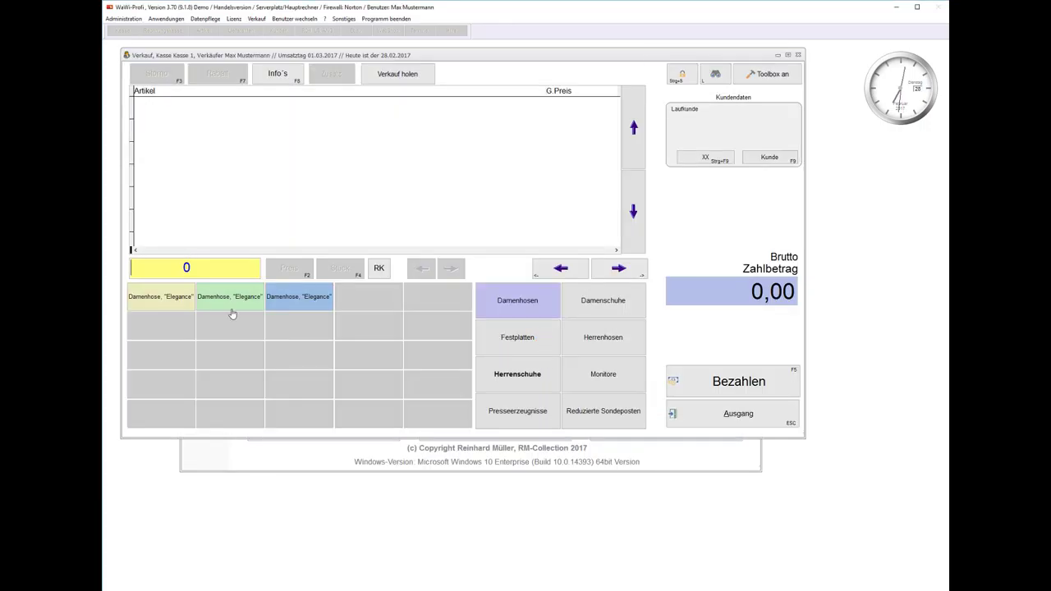
- Add 13 units of article 151 Damenhose "Elegance" in red, size XL, to the sale and open the payment dialog
{"action": "left_click", "coordinate": [285, 301]}
{"action": "left_click", "coordinate": [286, 300]}
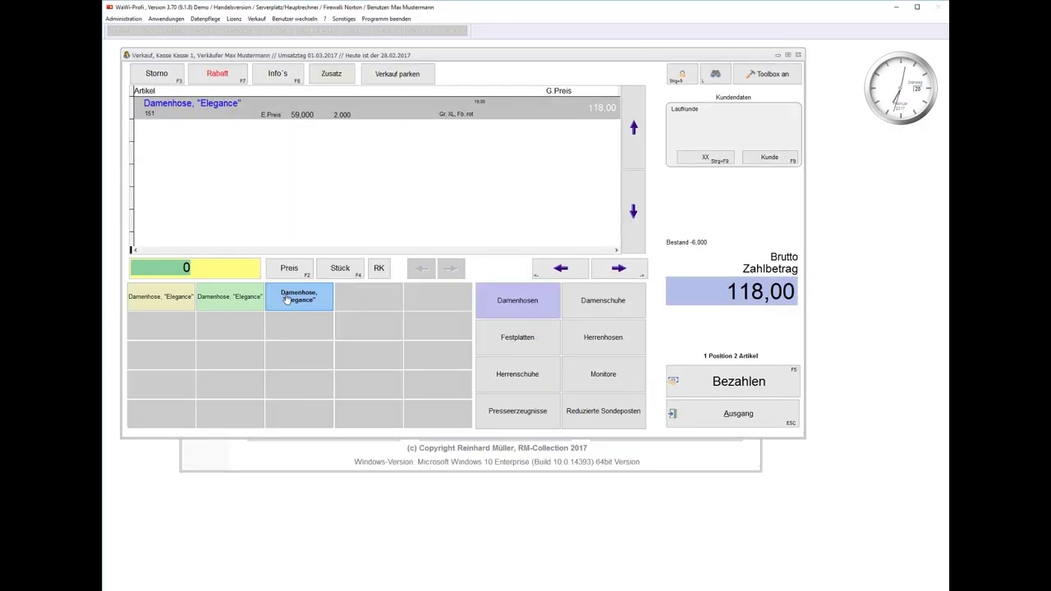
{"action": "triple_click", "coordinate": [286, 301]}
{"action": "double_click", "coordinate": [286, 300]}
{"action": "double_click", "coordinate": [285, 300]}
{"action": "double_click", "coordinate": [286, 301]}
{"action": "double_click", "coordinate": [286, 301]}
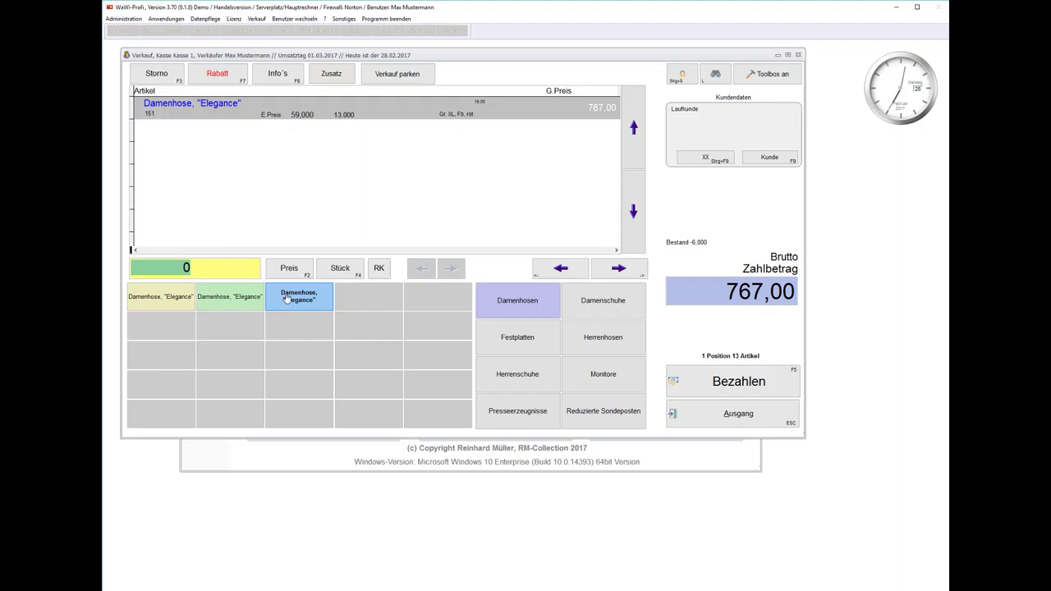
{"action": "left_click", "coordinate": [730, 381]}
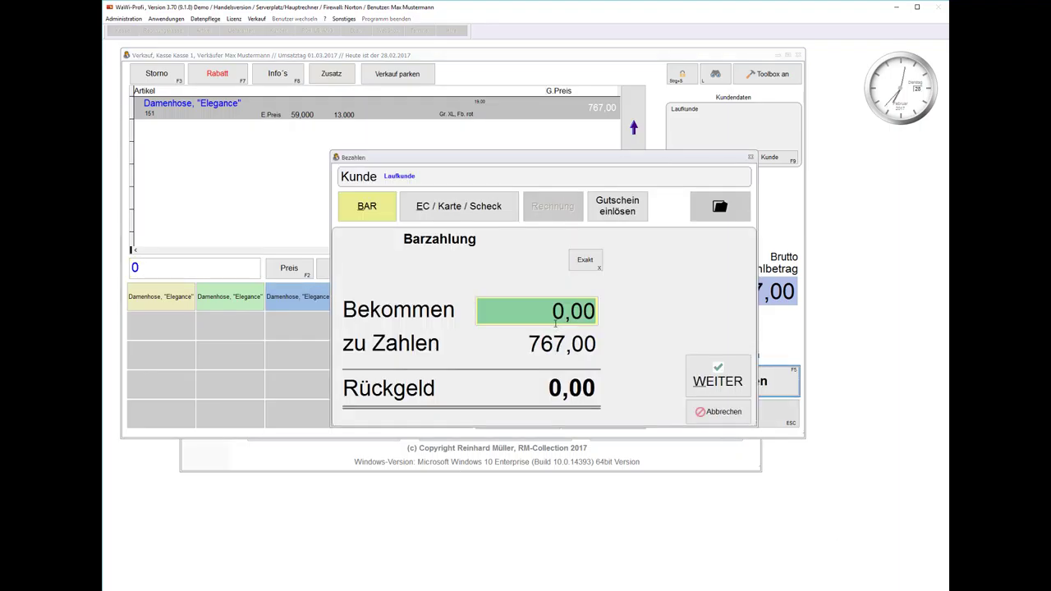
- Take the exact amount in cash for the sale and complete the payment
{"action": "left_click", "coordinate": [580, 261]}
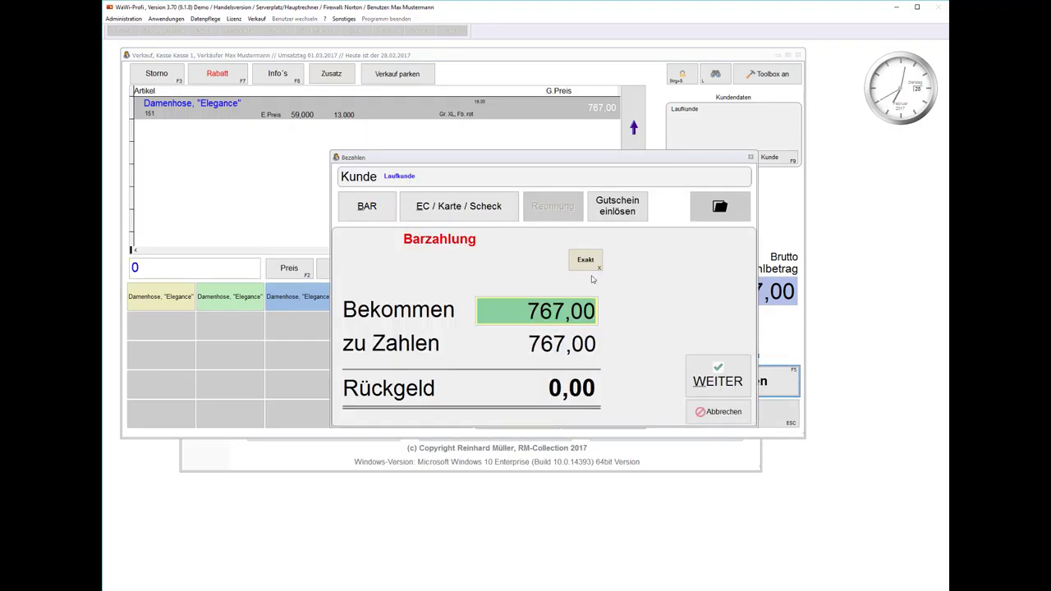
{"action": "left_click", "coordinate": [704, 375]}
{"action": "left_click", "coordinate": [563, 327]}
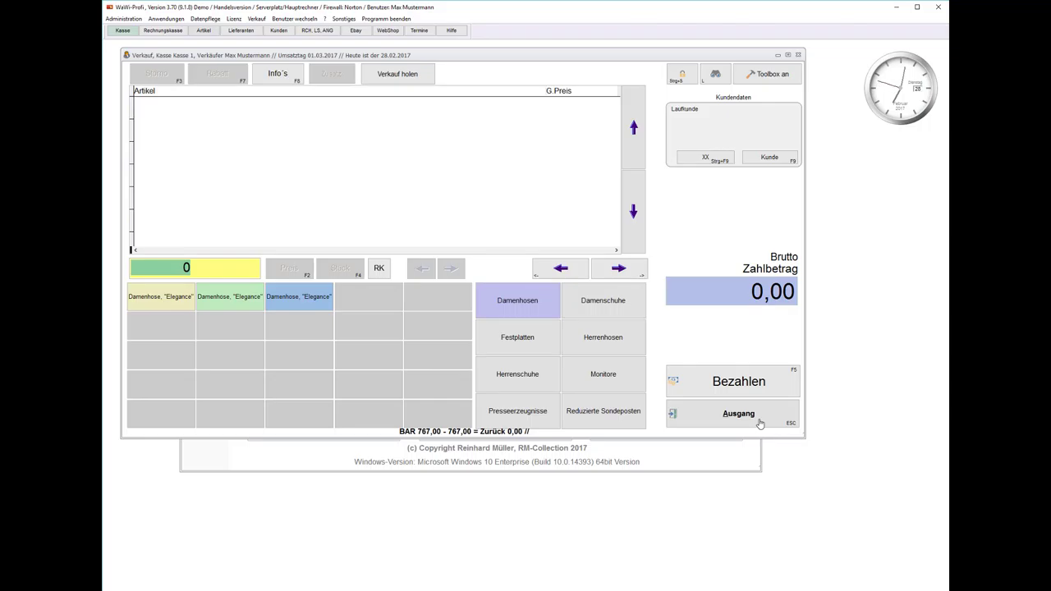
- Leave the sales screen and open the day-end closing for Kasse 1
{"action": "left_click", "coordinate": [760, 422]}
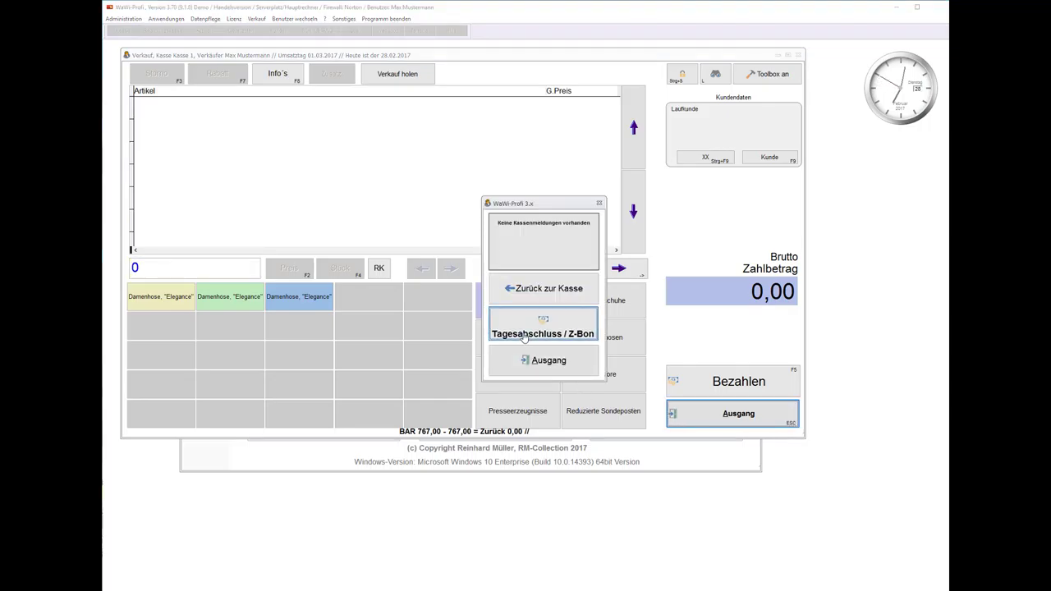
{"action": "left_click", "coordinate": [543, 335]}
{"action": "left_click", "coordinate": [554, 317]}
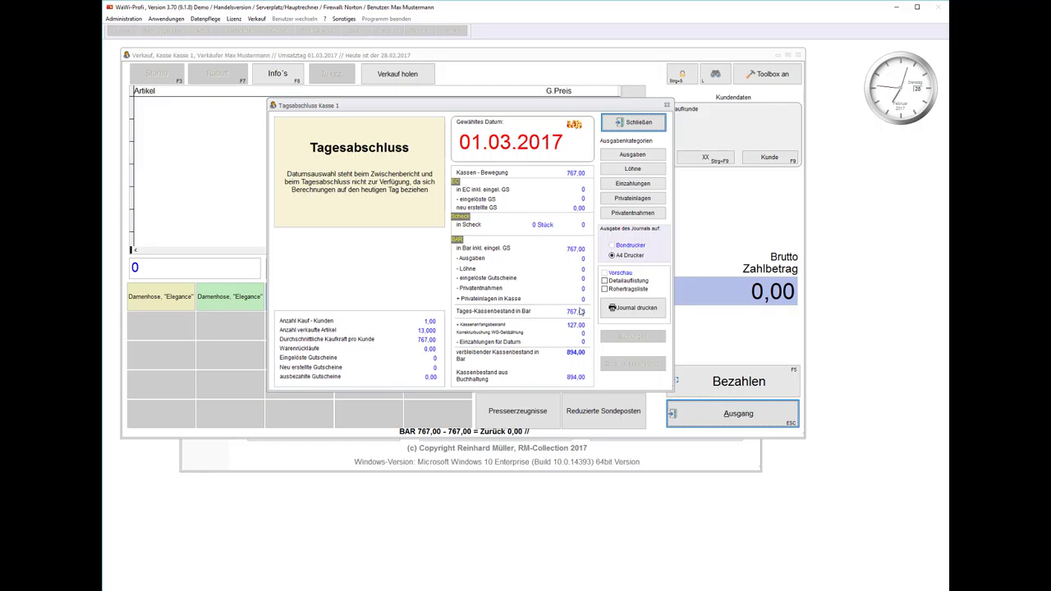
- Create a new deposit record from the day-end closing, with Tresor as the account receiving the booking
{"action": "left_click", "coordinate": [632, 183]}
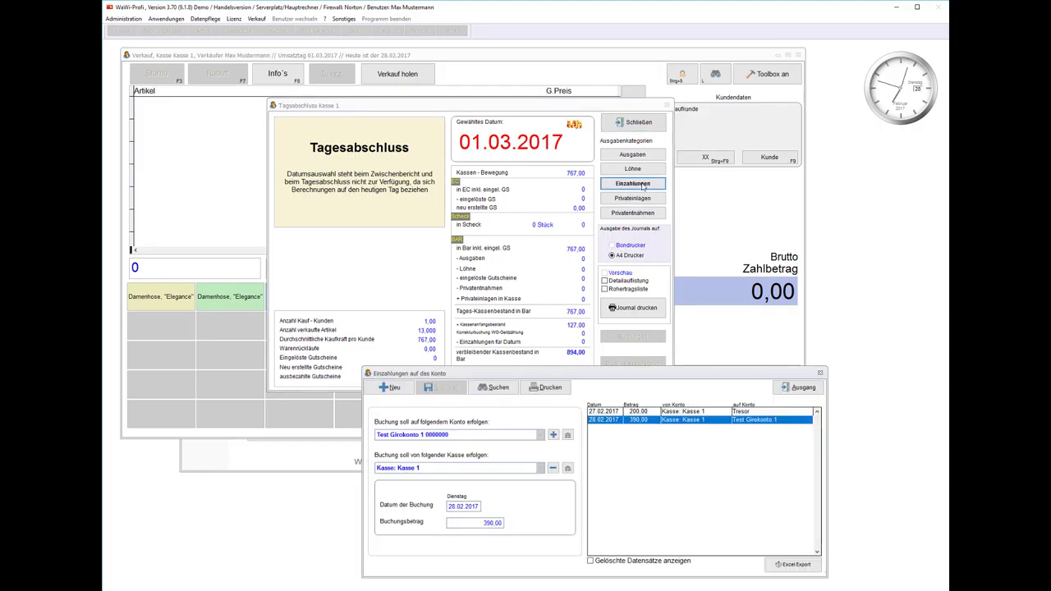
{"action": "left_click", "coordinate": [381, 392]}
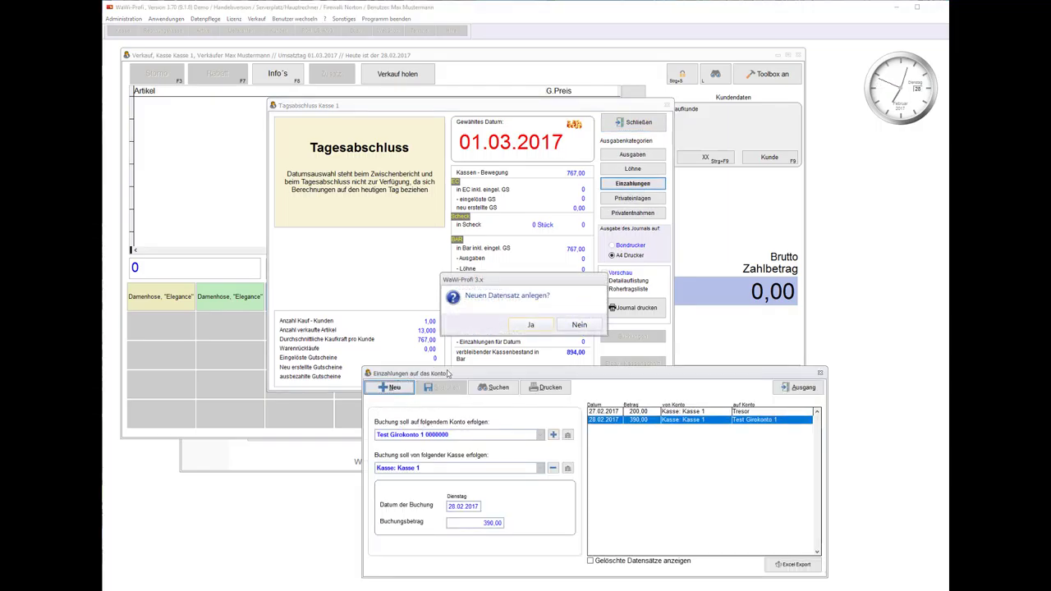
{"action": "left_click", "coordinate": [529, 326]}
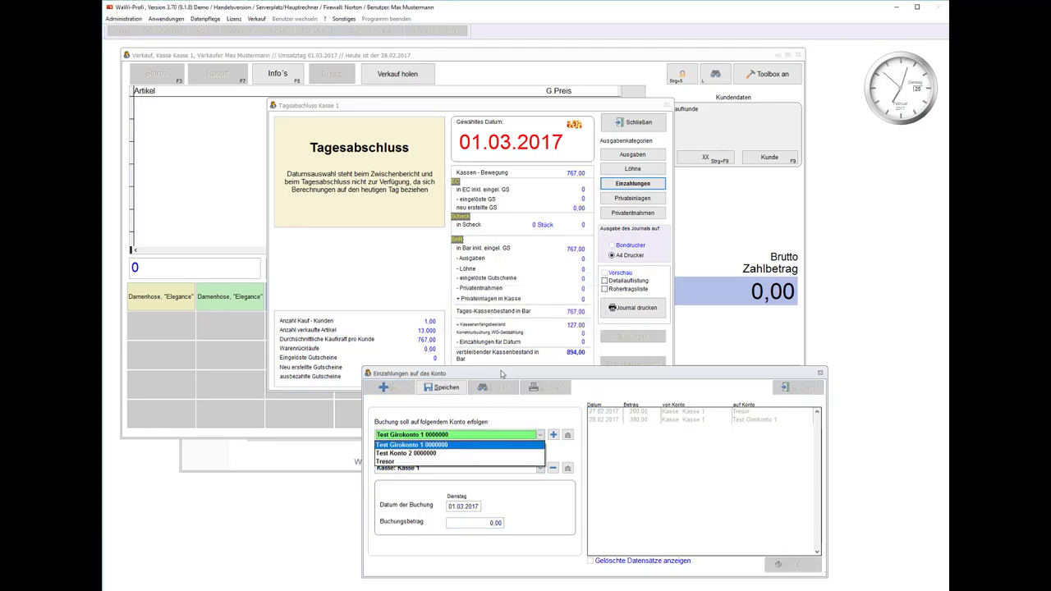
{"action": "left_click", "coordinate": [448, 355]}
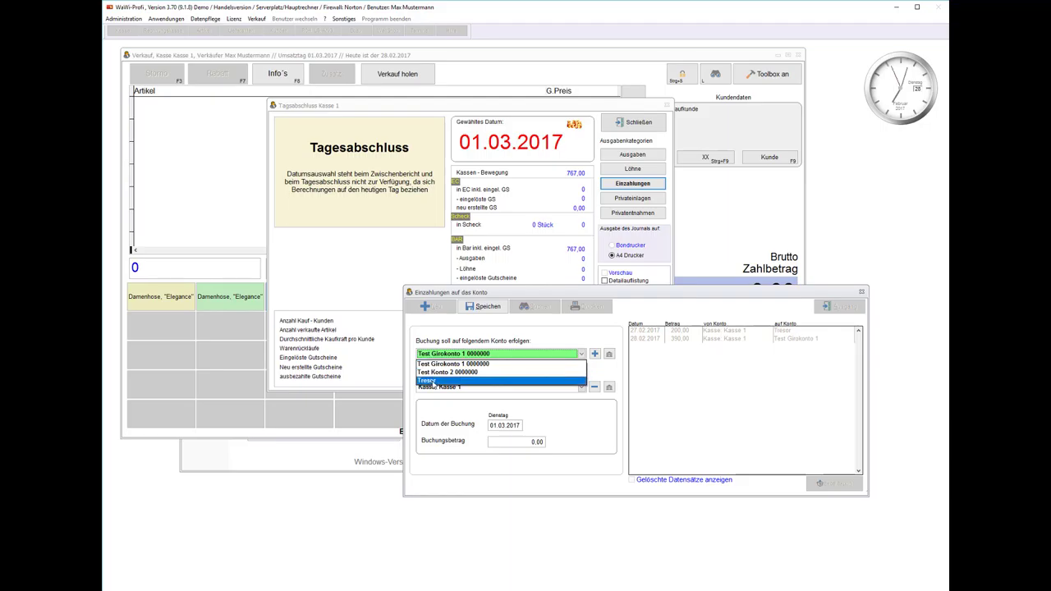
{"action": "left_click", "coordinate": [433, 381]}
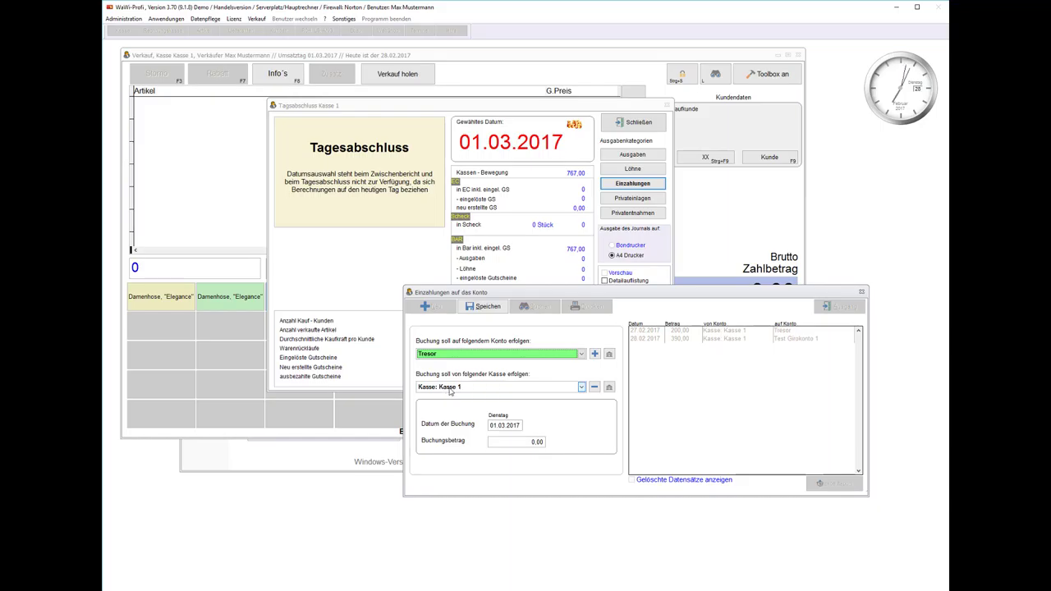
- Set the deposit's booking amount to 800.00, save the record and close the deposits window
{"action": "left_click", "coordinate": [509, 442]}
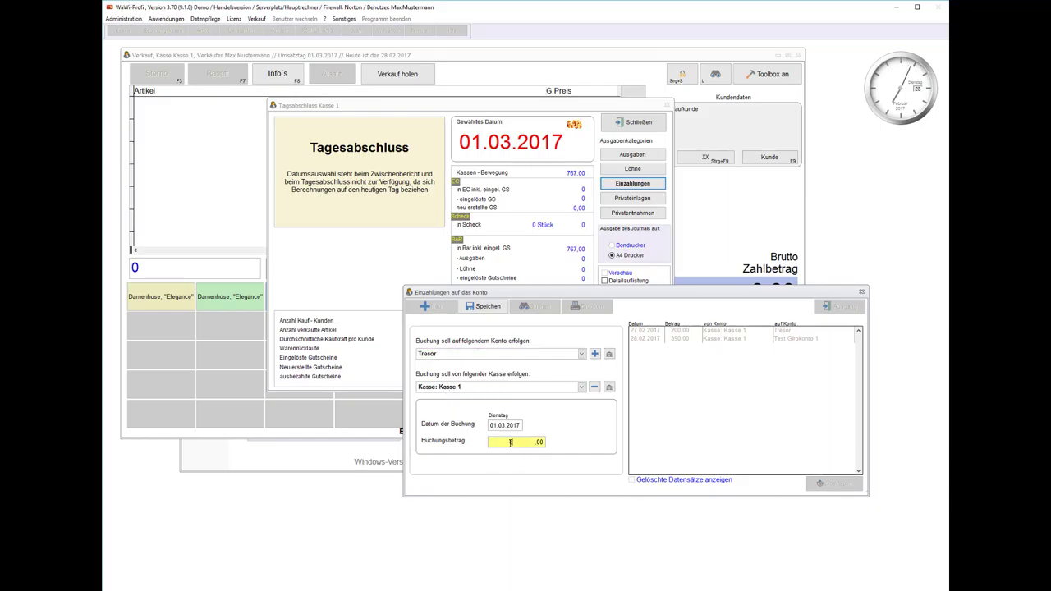
{"action": "key", "text": "Return"}
{"action": "left_click", "coordinate": [484, 305]}
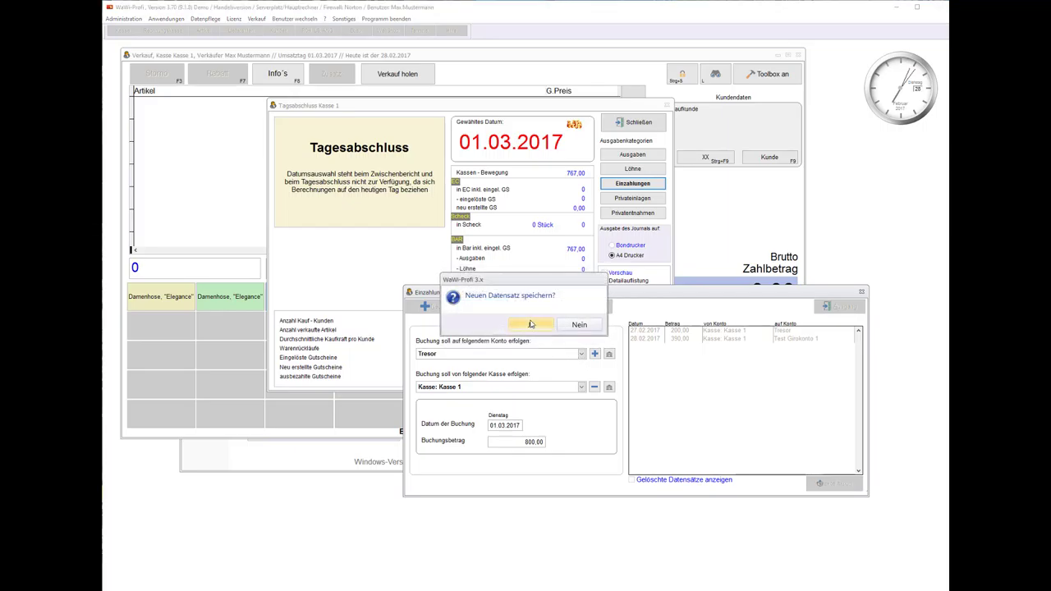
{"action": "left_click", "coordinate": [531, 325]}
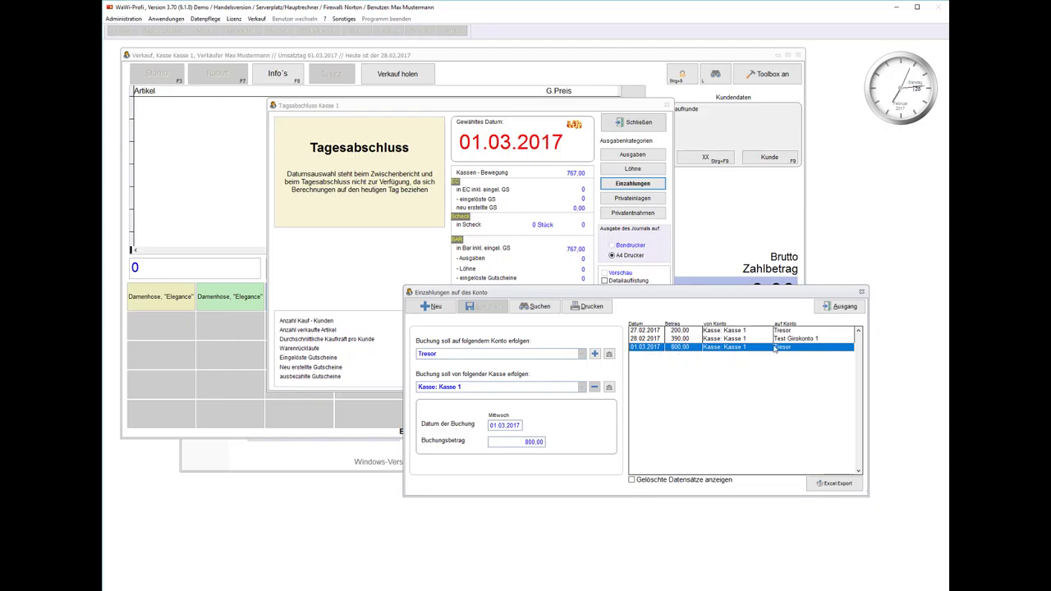
{"action": "left_click", "coordinate": [840, 306]}
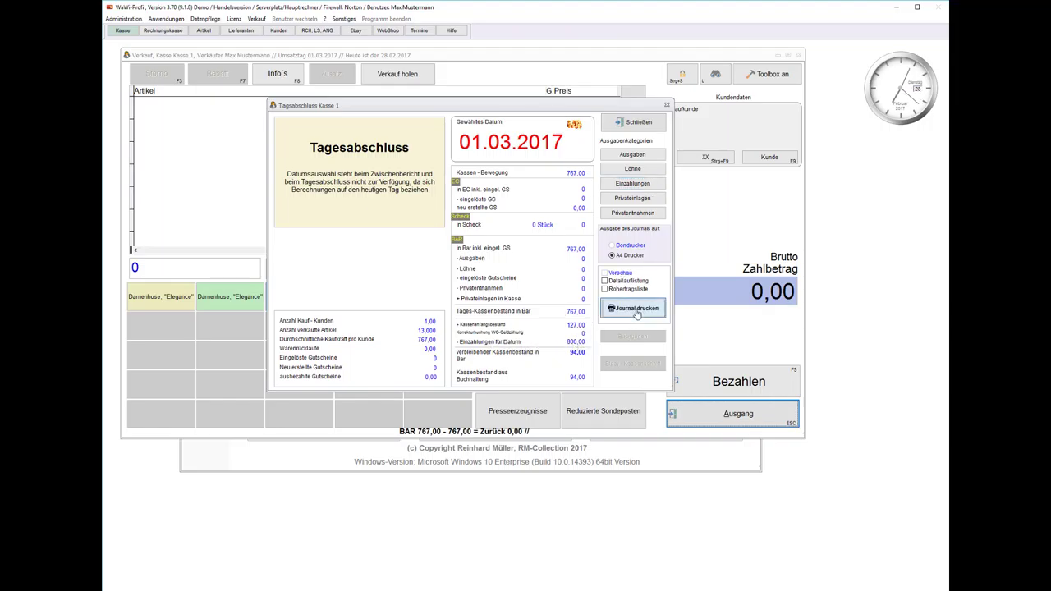
- Print the journal to carry out the day-end closing of Kasse 1, skipping the change count
{"action": "left_click", "coordinate": [624, 336]}
{"action": "left_click", "coordinate": [711, 435]}
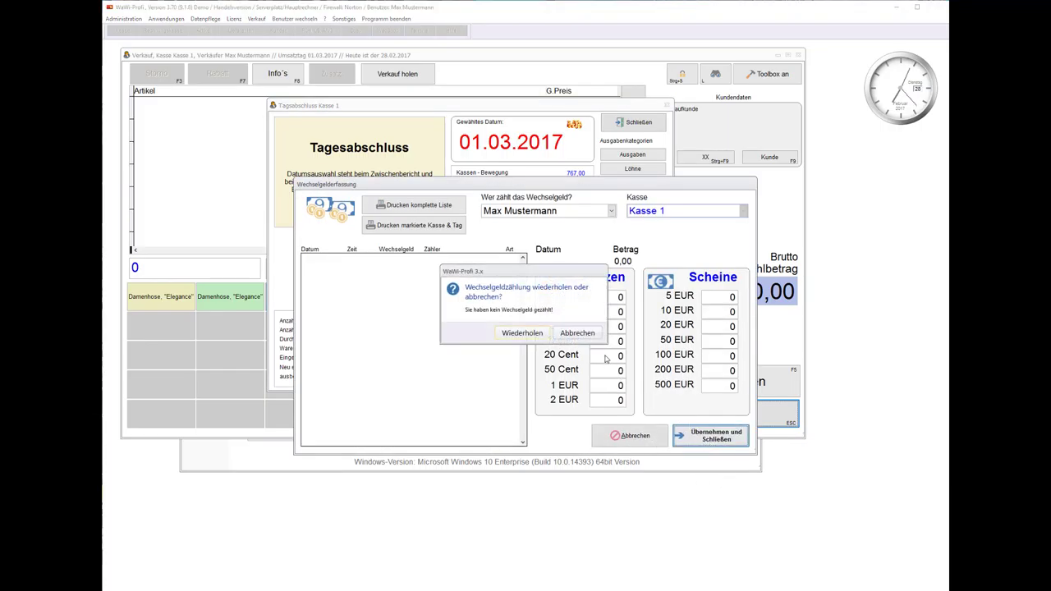
{"action": "left_click", "coordinate": [589, 337]}
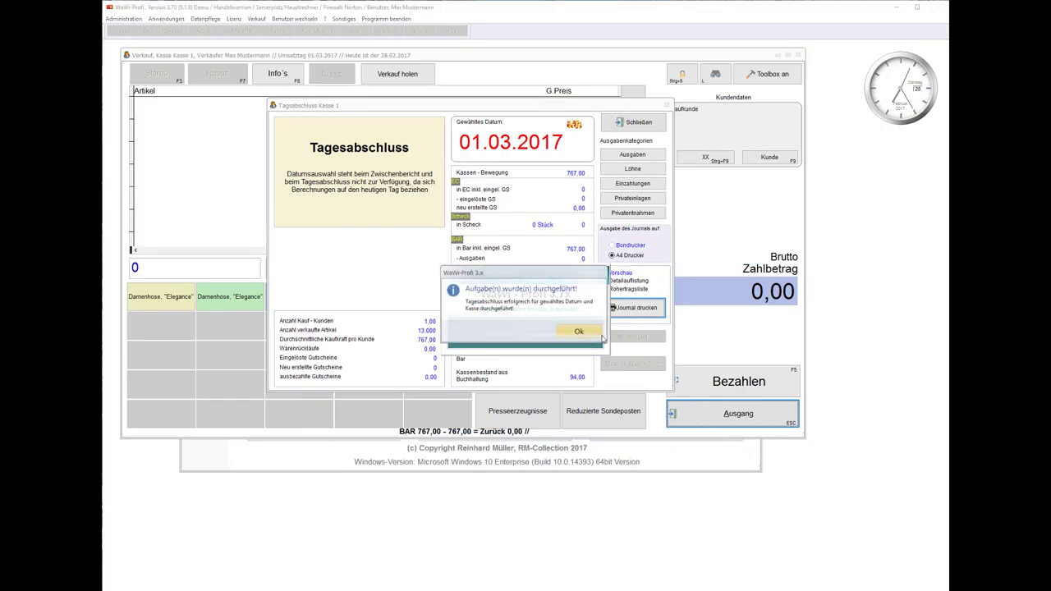
{"action": "left_click", "coordinate": [590, 335]}
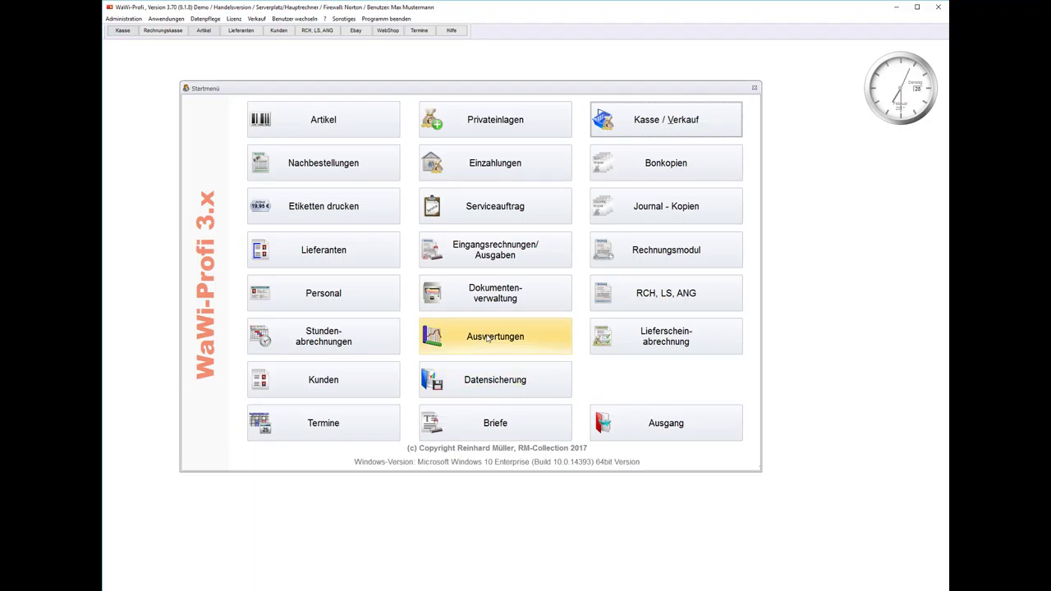
- Open the cash book from the reports and show month 3 of 2017 for Kasse 1
{"action": "left_click", "coordinate": [488, 339]}
{"action": "left_click", "coordinate": [661, 276]}
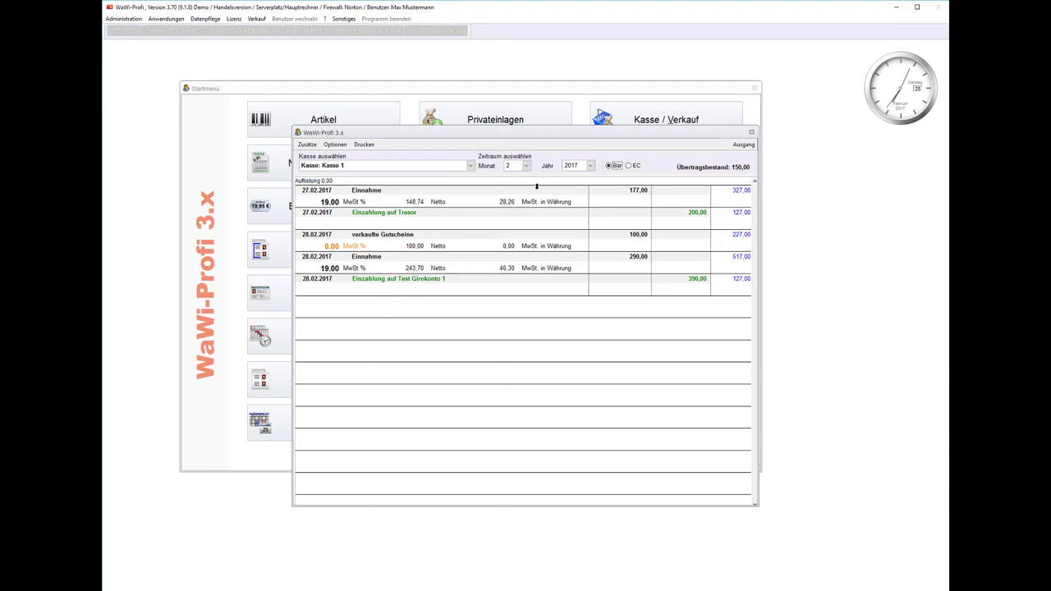
{"action": "left_click", "coordinate": [526, 166]}
{"action": "left_click", "coordinate": [509, 184]}
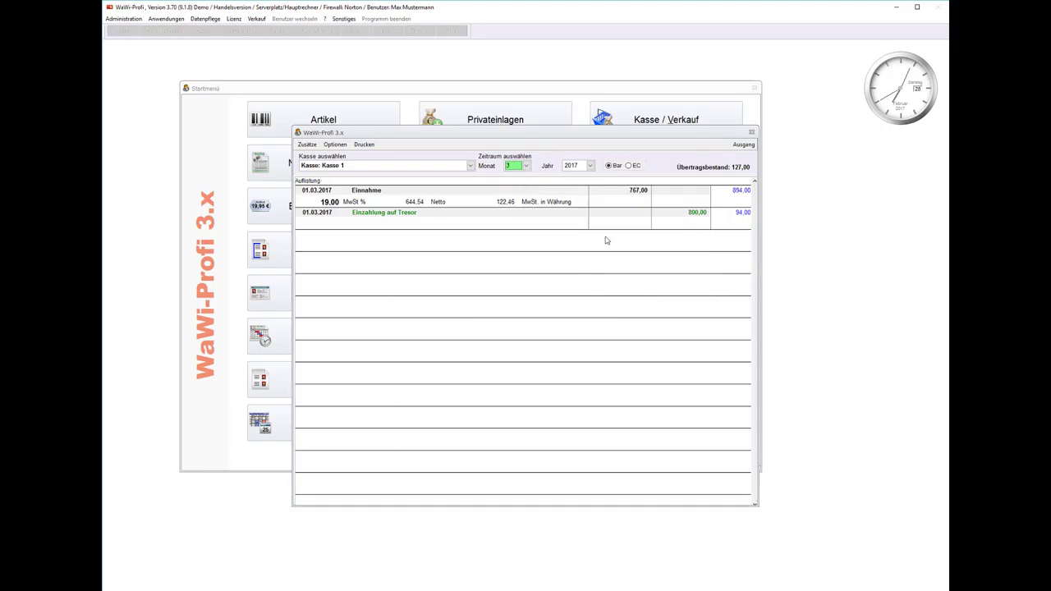
- Inspect the Tresor deposit entry and the available registers, and close the cash book and the reports
{"action": "left_click", "coordinate": [348, 214]}
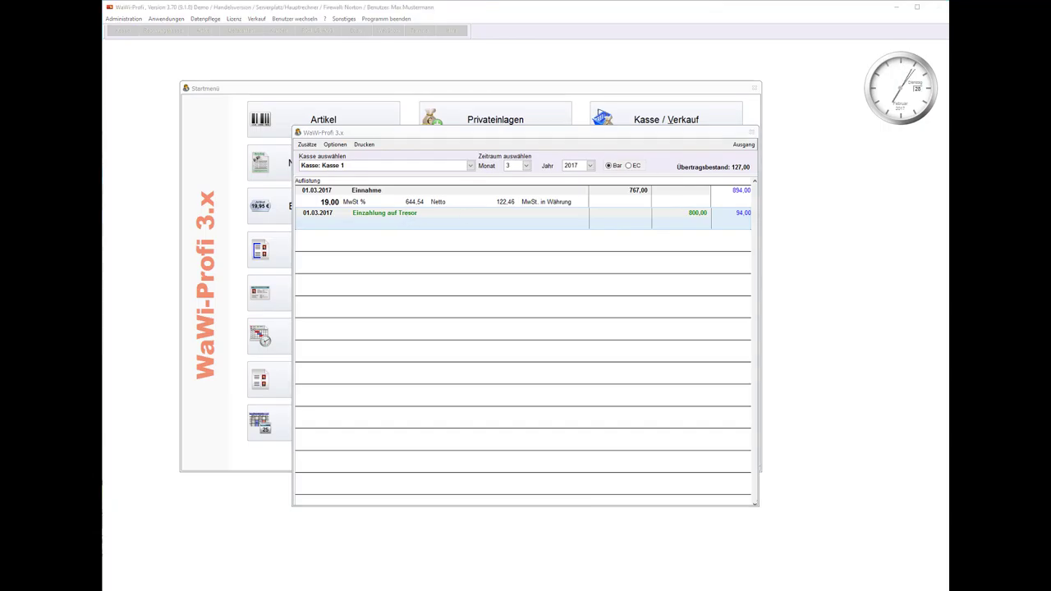
{"action": "left_click", "coordinate": [332, 166]}
{"action": "left_click", "coordinate": [338, 173]}
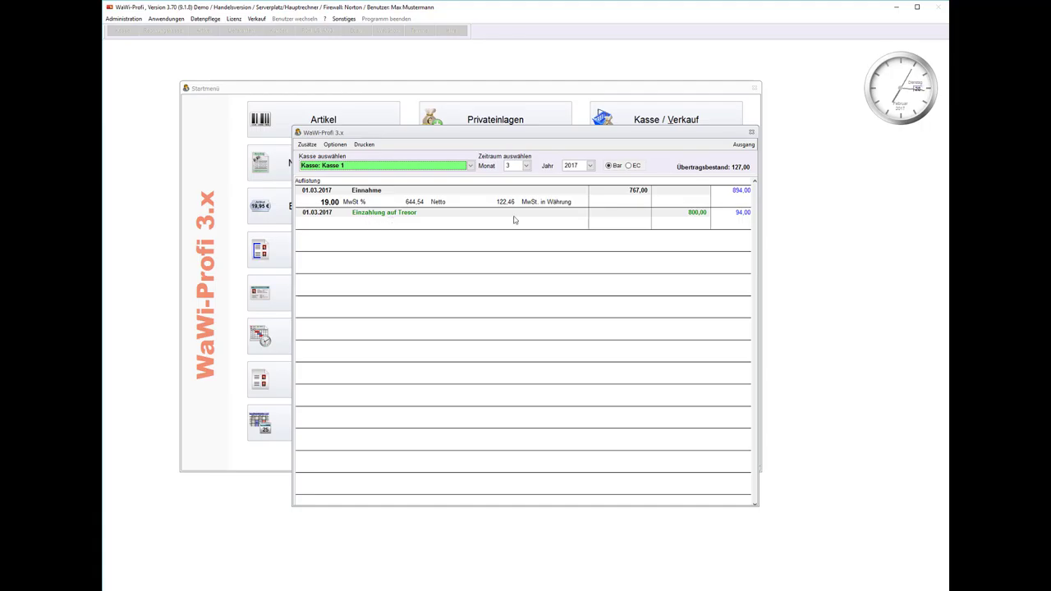
{"action": "left_click", "coordinate": [741, 146]}
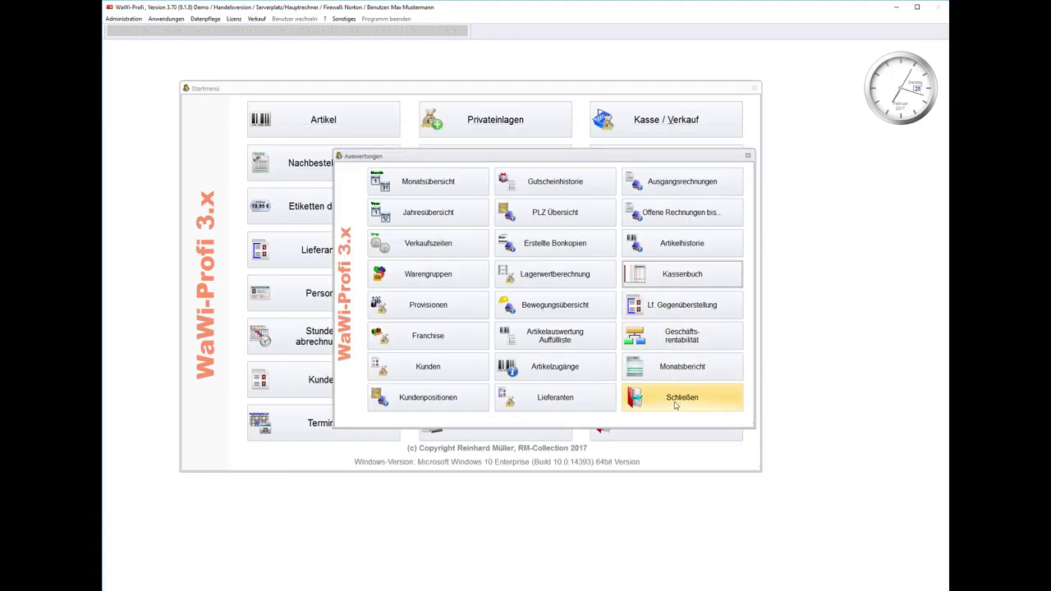
{"action": "left_click", "coordinate": [678, 400]}
- Create a new deposit record to Test Girokonto 1 with Tresor as the source of the booking
{"action": "left_click", "coordinate": [534, 178]}
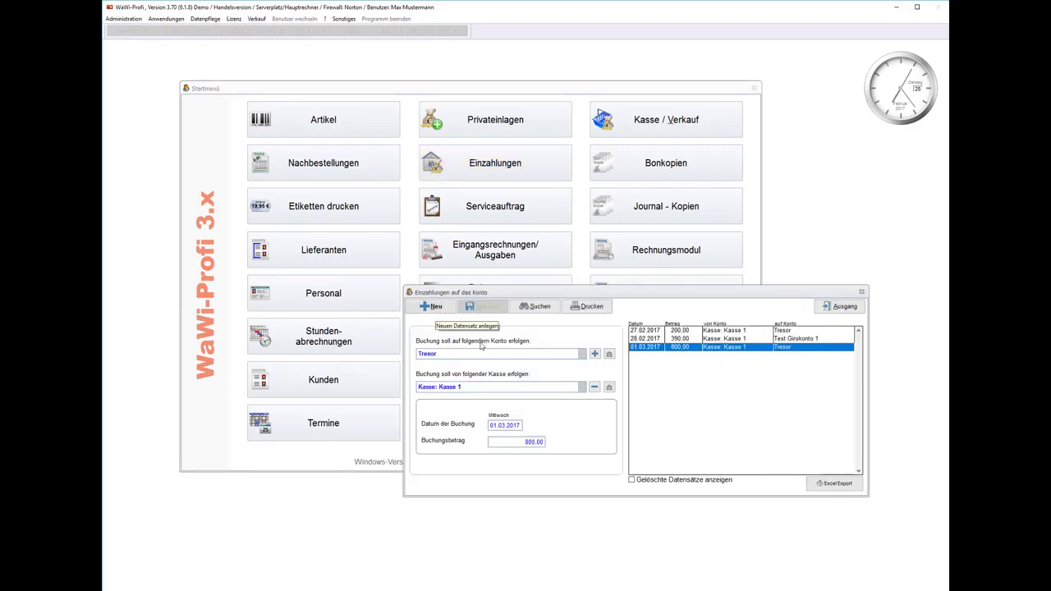
{"action": "left_click", "coordinate": [433, 309]}
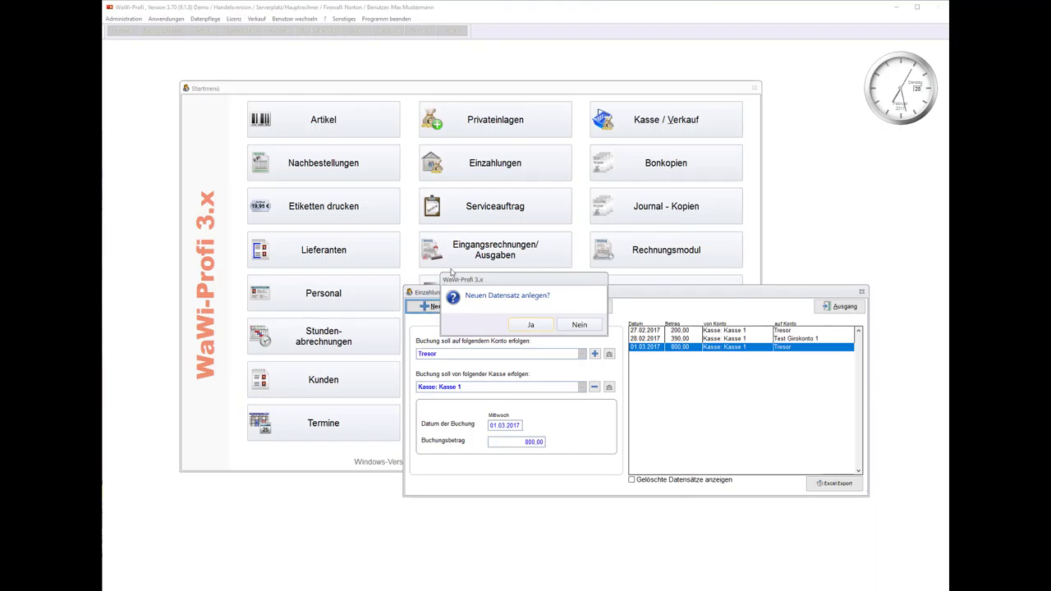
{"action": "left_click_drag", "start_coordinate": [491, 282], "coordinate": [452, 226]}
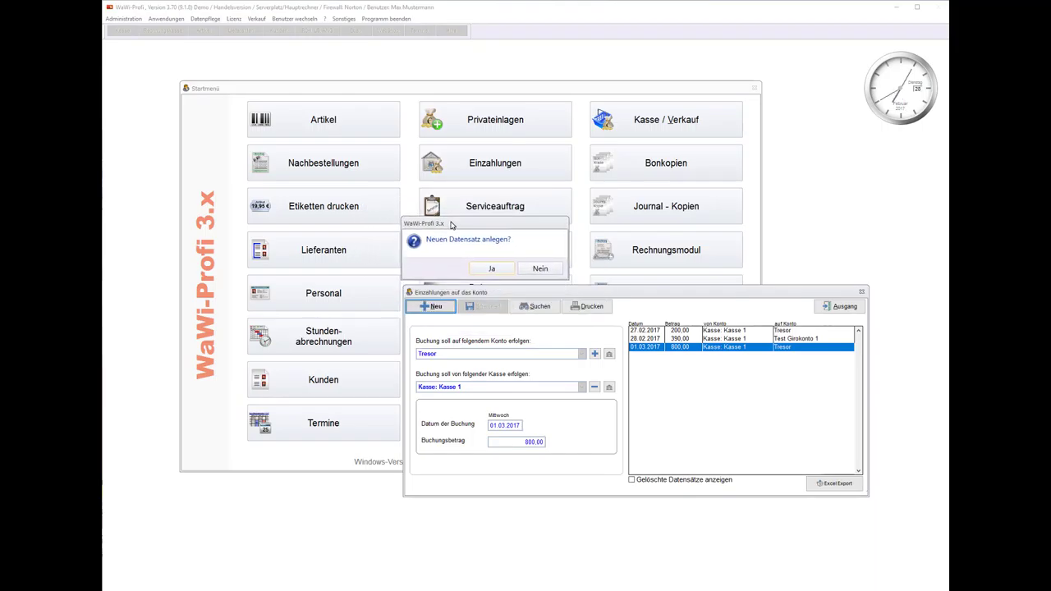
{"action": "left_click", "coordinate": [500, 268]}
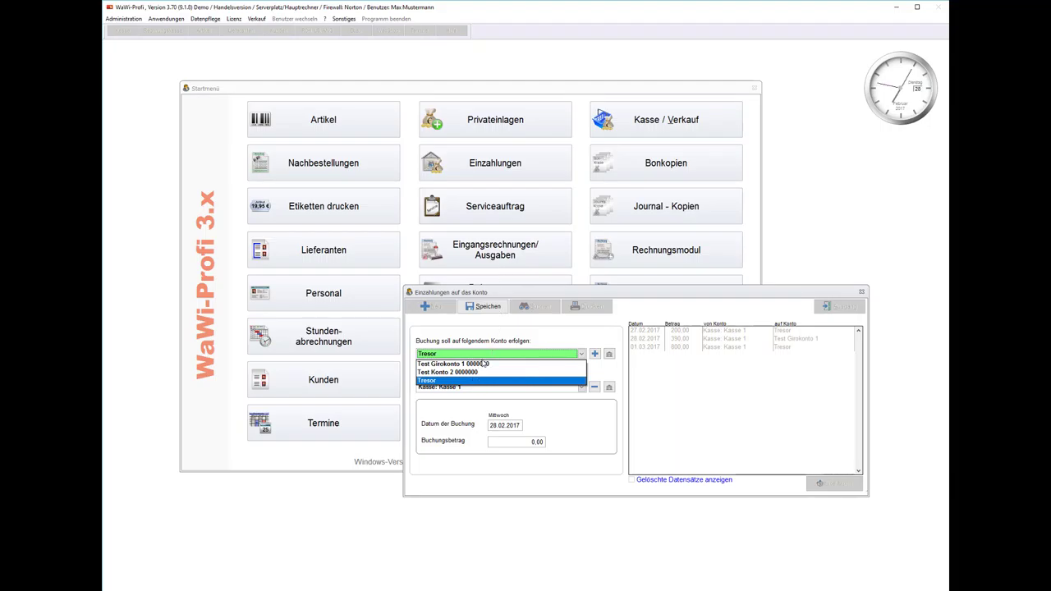
{"action": "left_click", "coordinate": [482, 364]}
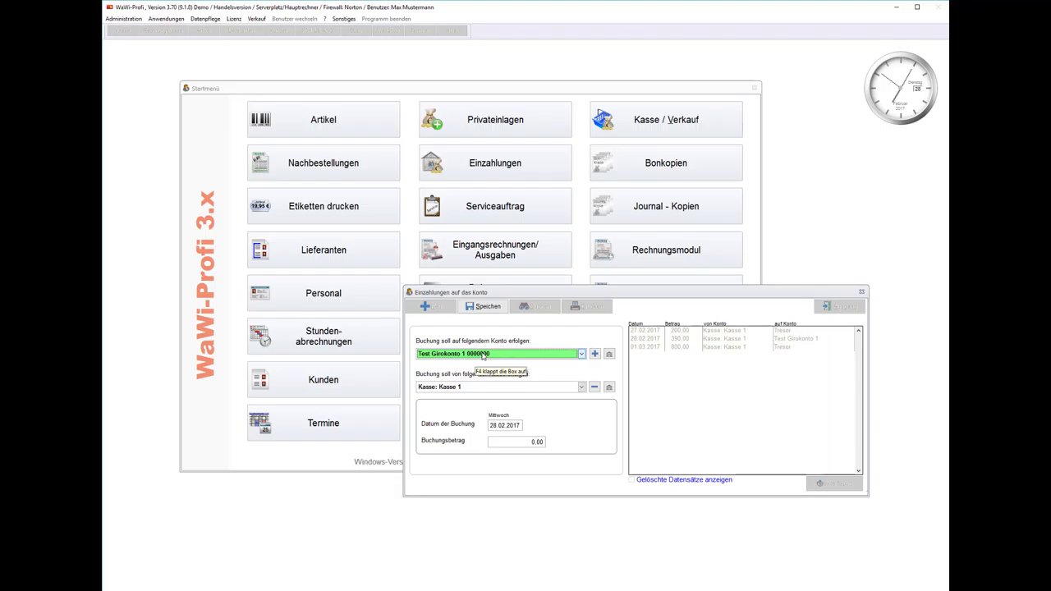
{"action": "left_click", "coordinate": [444, 387]}
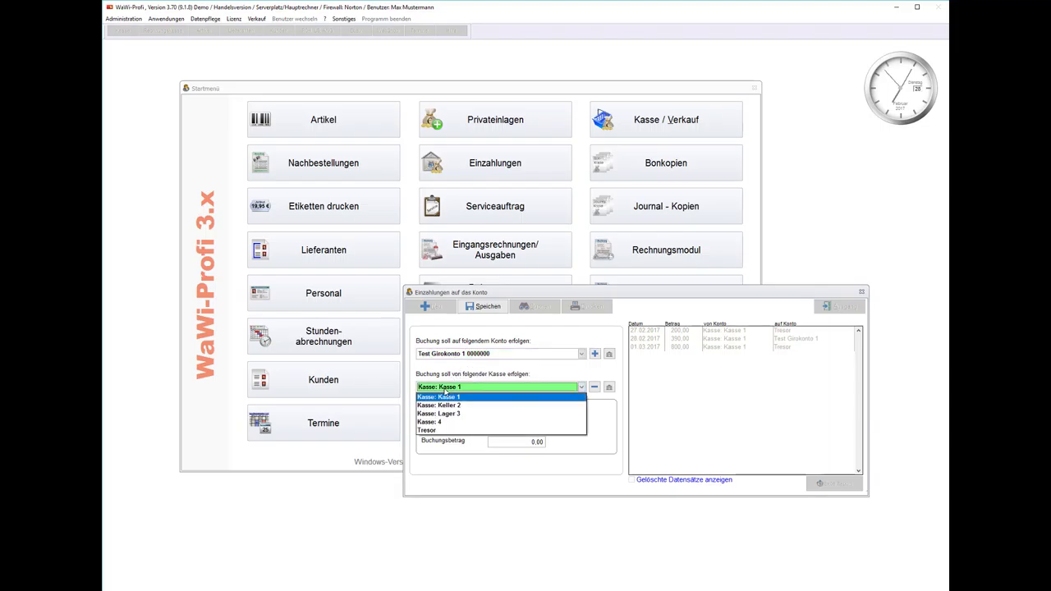
{"action": "left_click", "coordinate": [429, 430]}
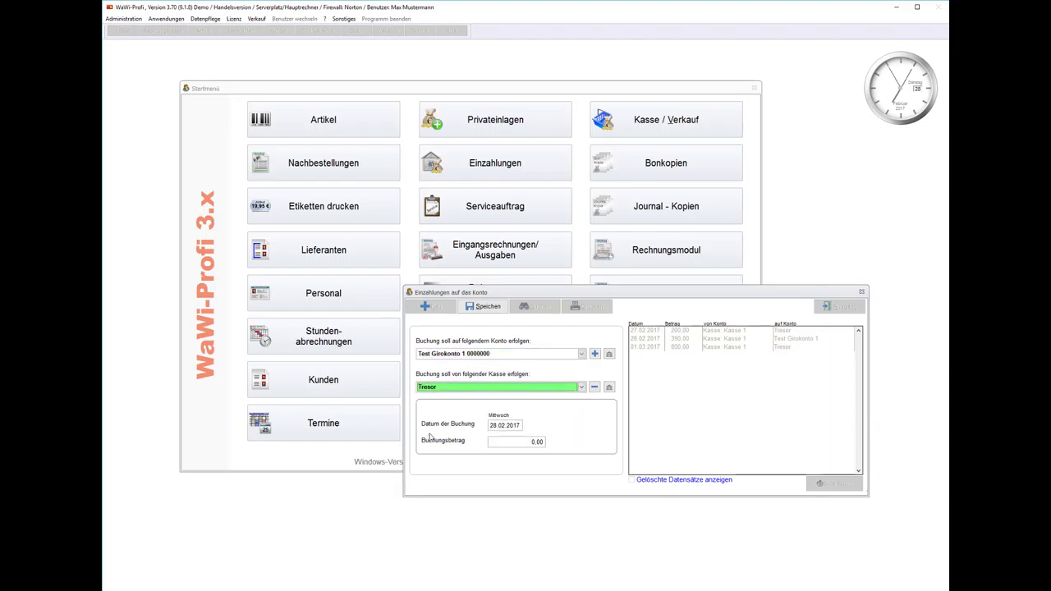
- Set the deposit's booking date to 02.03.2017 and its amount to 799.00
{"action": "left_click", "coordinate": [492, 430]}
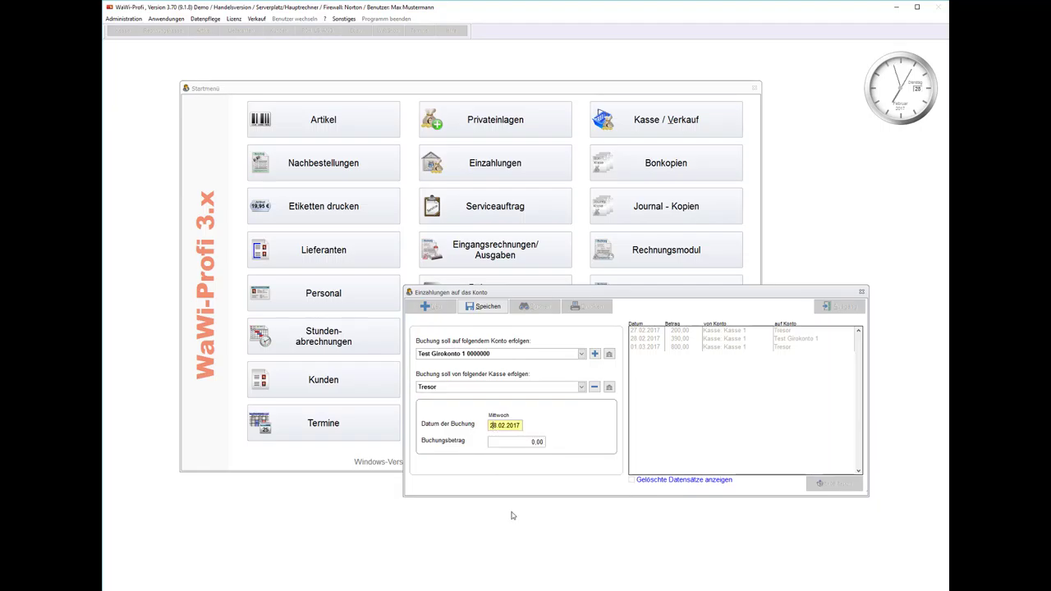
{"action": "key", "text": "Up"}
{"action": "key", "text": "Up"}
{"action": "key", "text": "Up"}
{"action": "key", "text": "Down"}
{"action": "left_click", "coordinate": [510, 442]}
{"action": "type", "text": "799"}
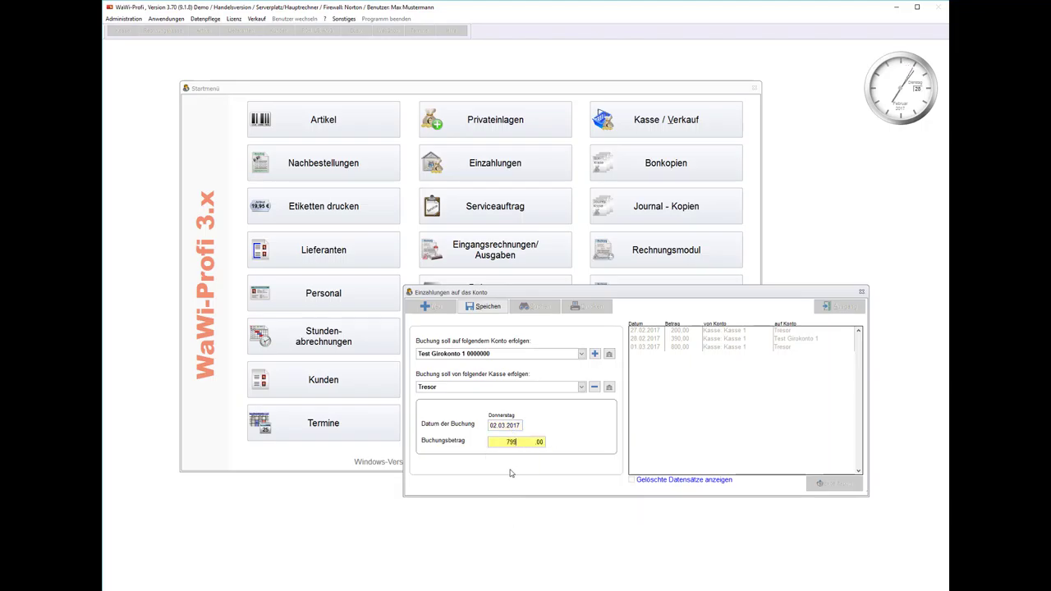
{"action": "key", "text": "Tab"}
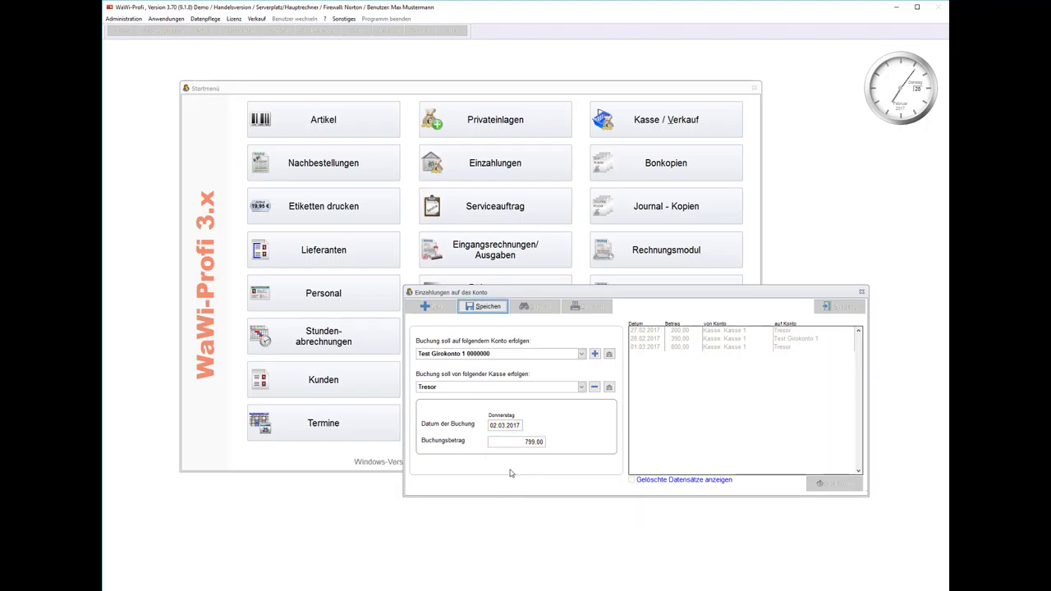
- Save the deposit with its date confirmed, and compare the Tresor bookings of 01.03.2017 and 02.03.2017 in the list
{"action": "left_click", "coordinate": [477, 308]}
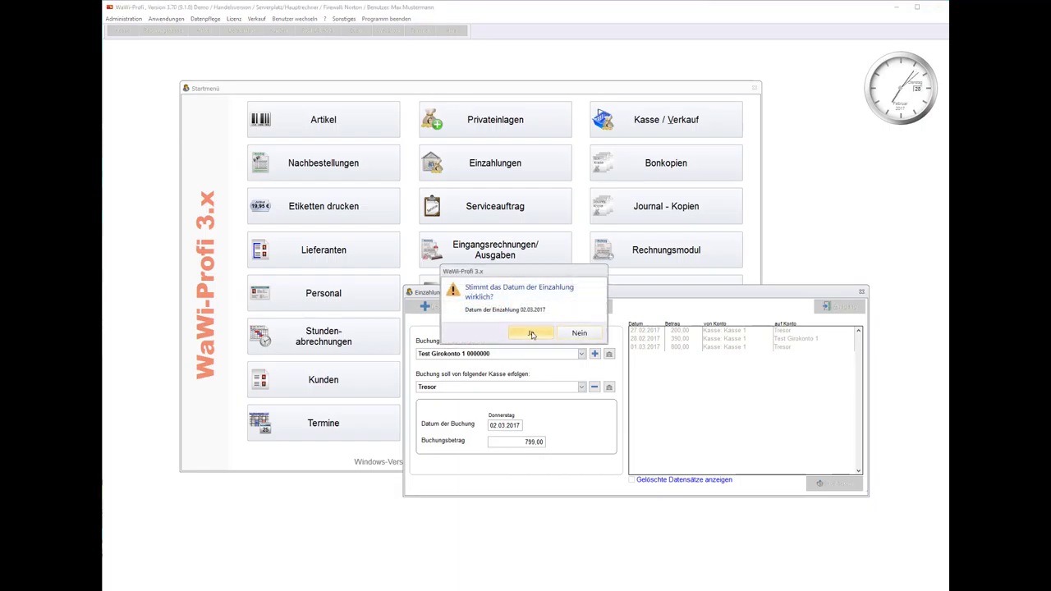
{"action": "left_click", "coordinate": [534, 337]}
{"action": "left_click", "coordinate": [532, 325]}
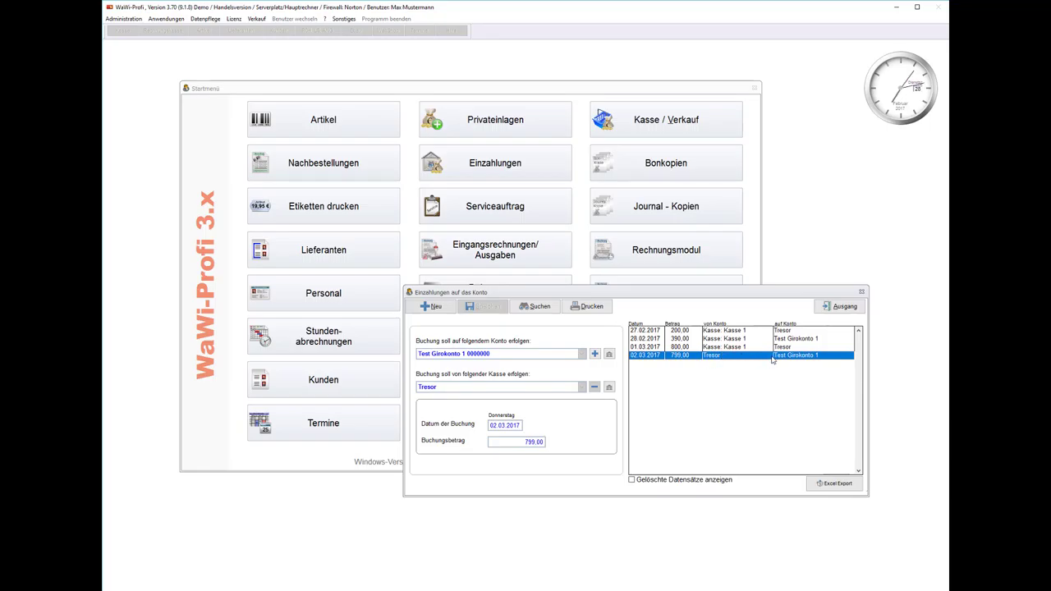
{"action": "left_click", "coordinate": [726, 347]}
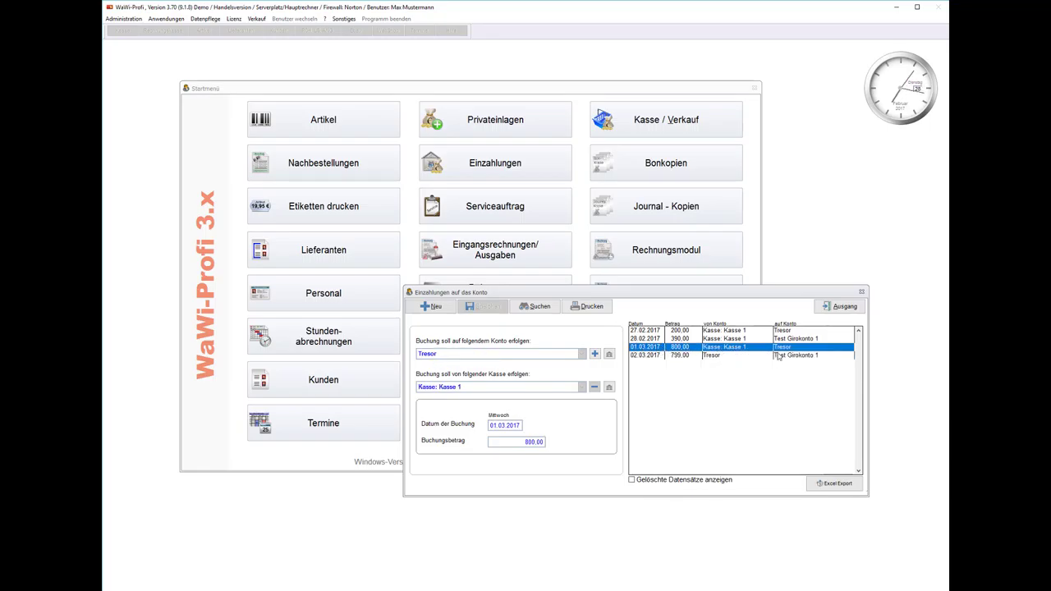
{"action": "left_click", "coordinate": [709, 354]}
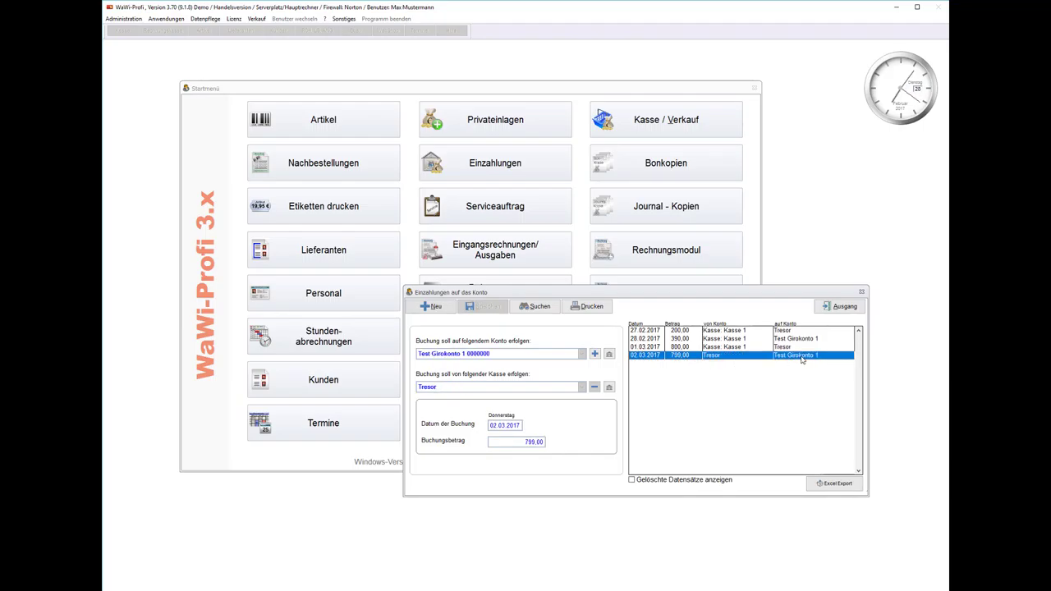
- Close the deposits and show the bookings of the Tresor account in the accounting module
{"action": "left_click", "coordinate": [839, 309]}
{"action": "left_click", "coordinate": [171, 19]}
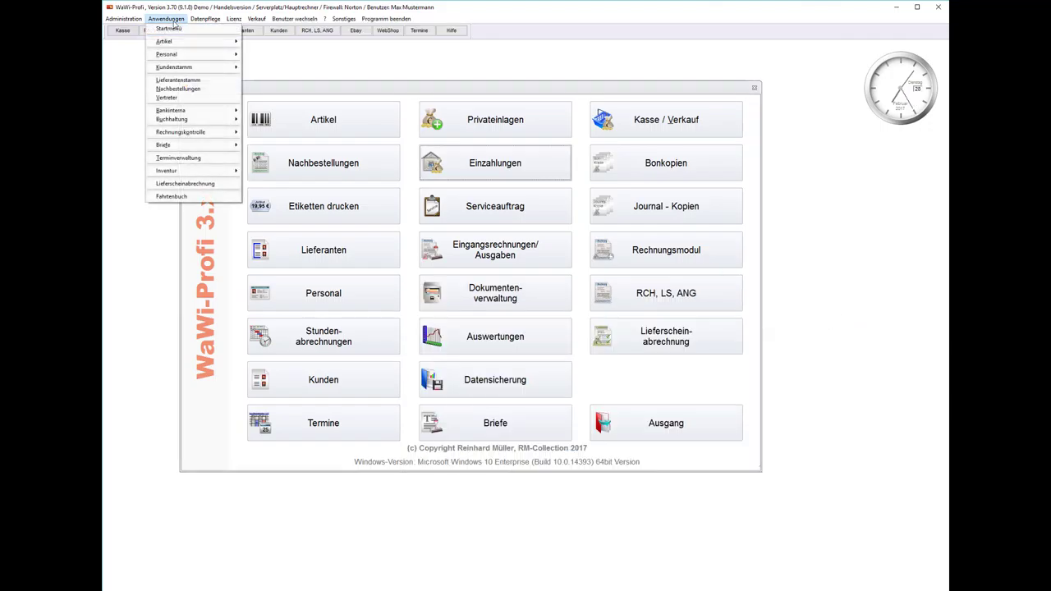
{"action": "mouse_move", "coordinate": [205, 121]}
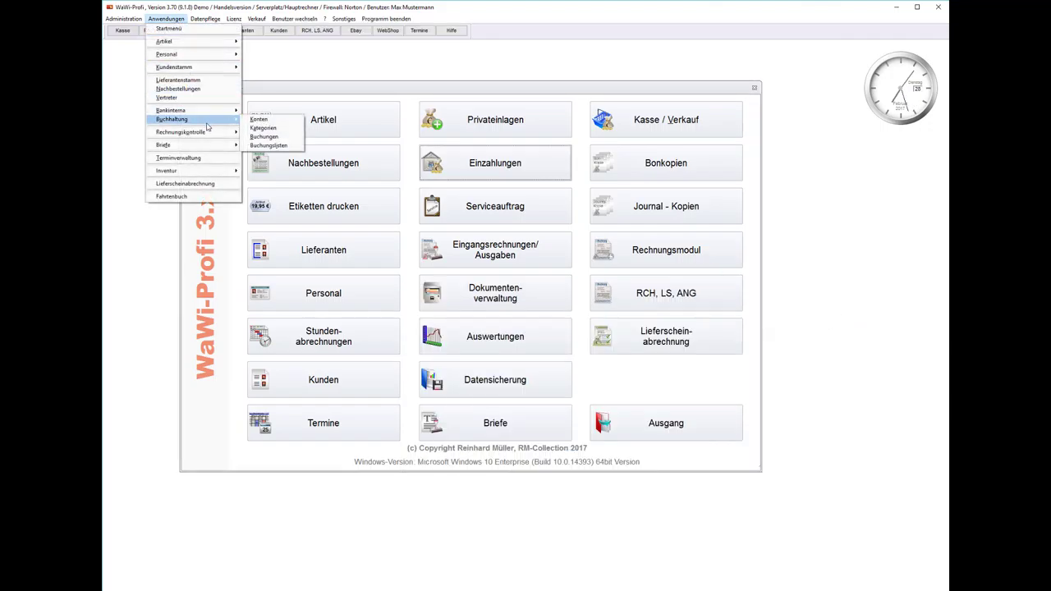
{"action": "left_click", "coordinate": [256, 146]}
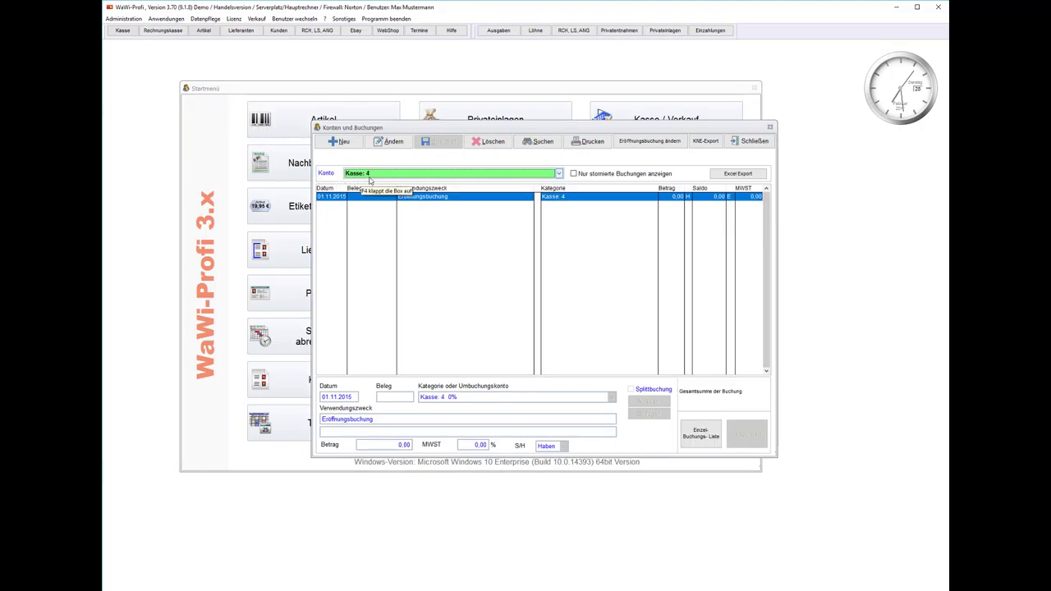
{"action": "left_click", "coordinate": [369, 174]}
{"action": "left_click", "coordinate": [371, 233]}
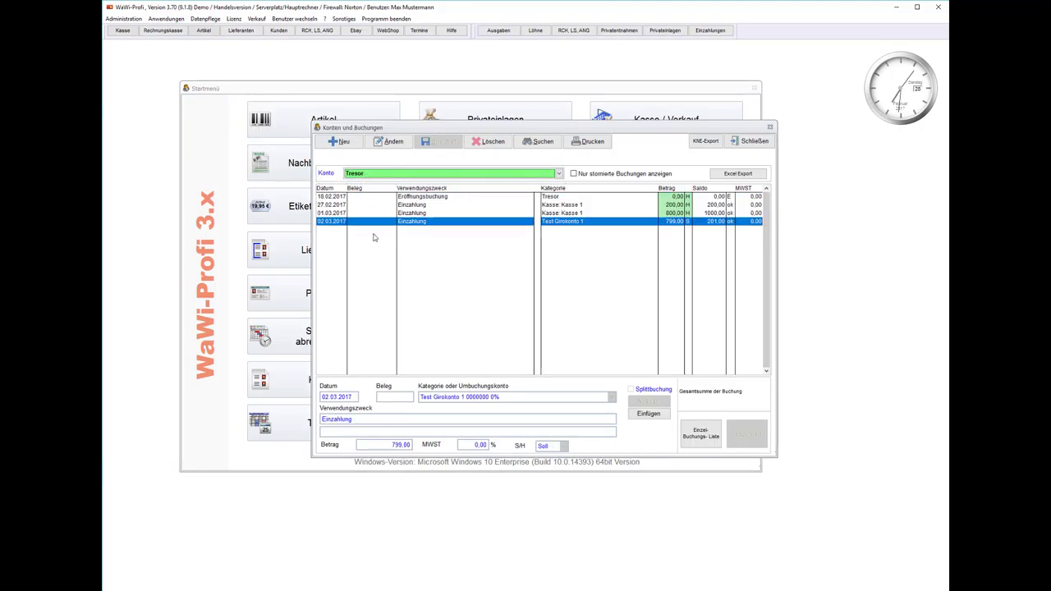
- Compare the amounts, debit/credit marks and balances of the Tresor bookings dated 27.02.2017, 01.03.2017 and 02.03.2017
{"action": "left_click", "coordinate": [670, 206]}
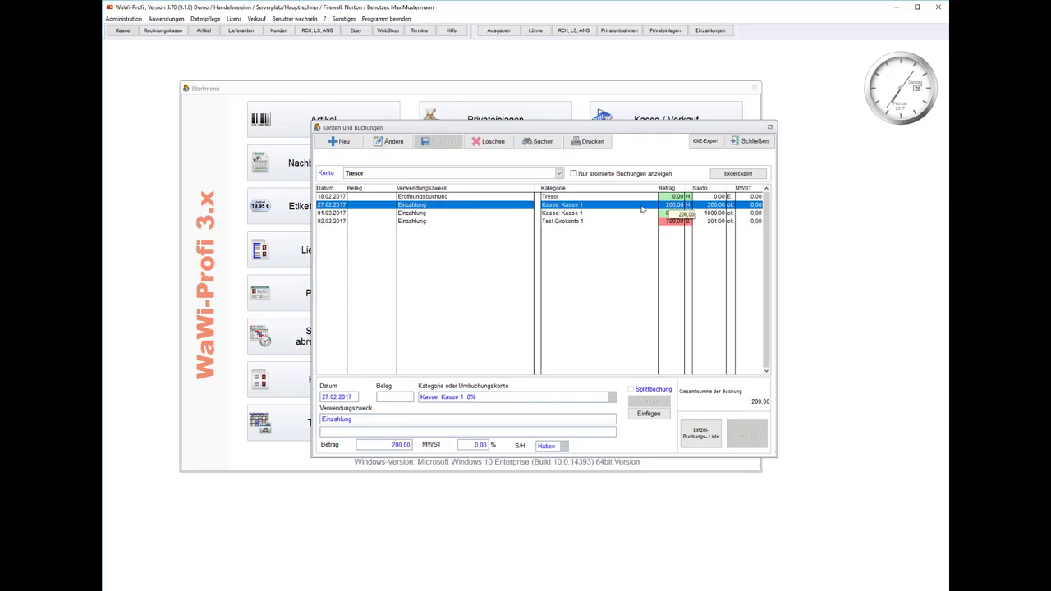
{"action": "left_click", "coordinate": [335, 214]}
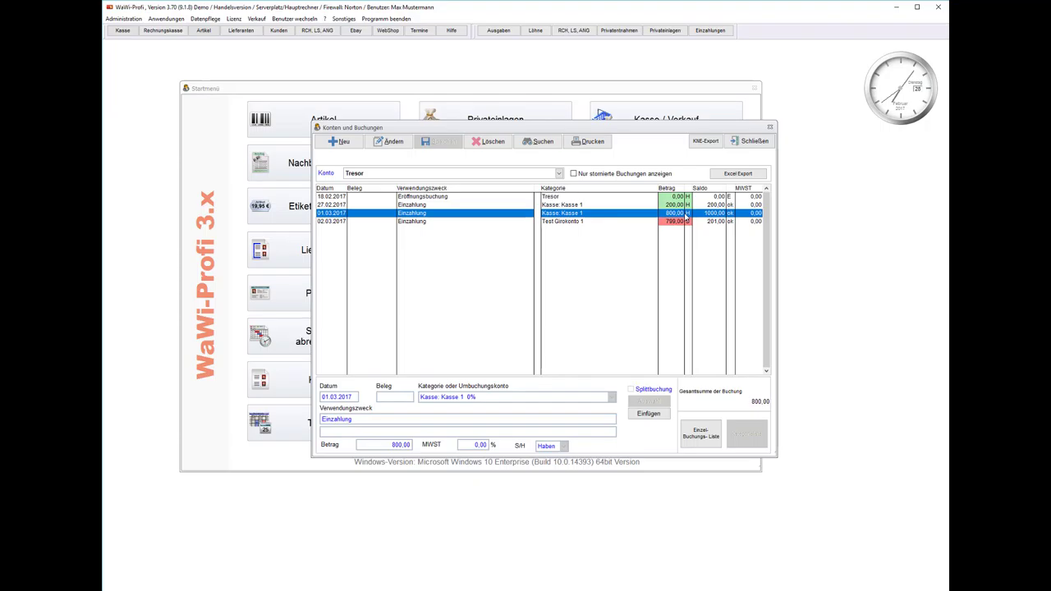
{"action": "left_click", "coordinate": [676, 223]}
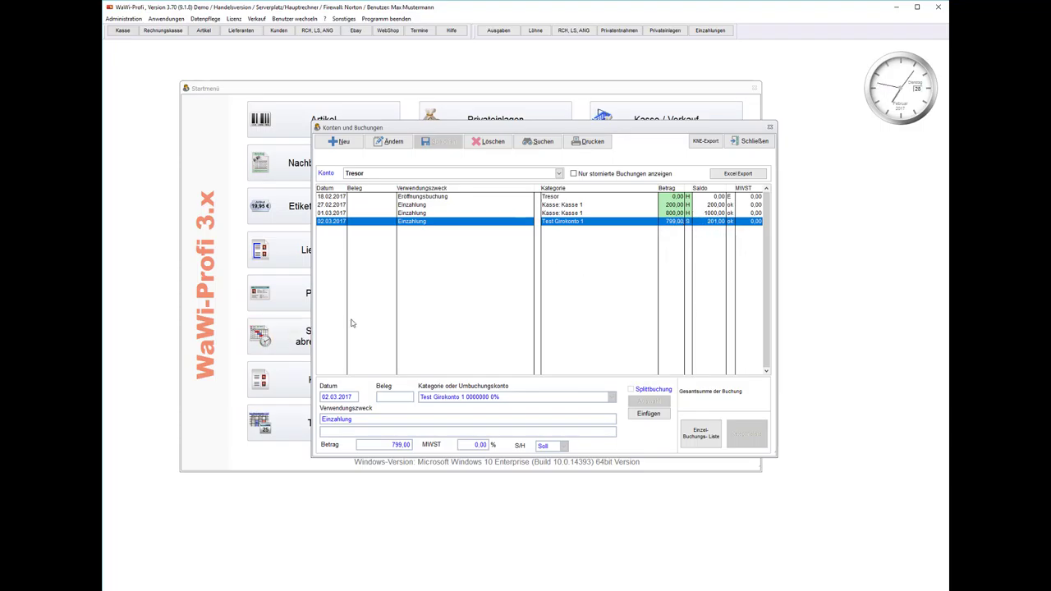
{"action": "left_click", "coordinate": [686, 206]}
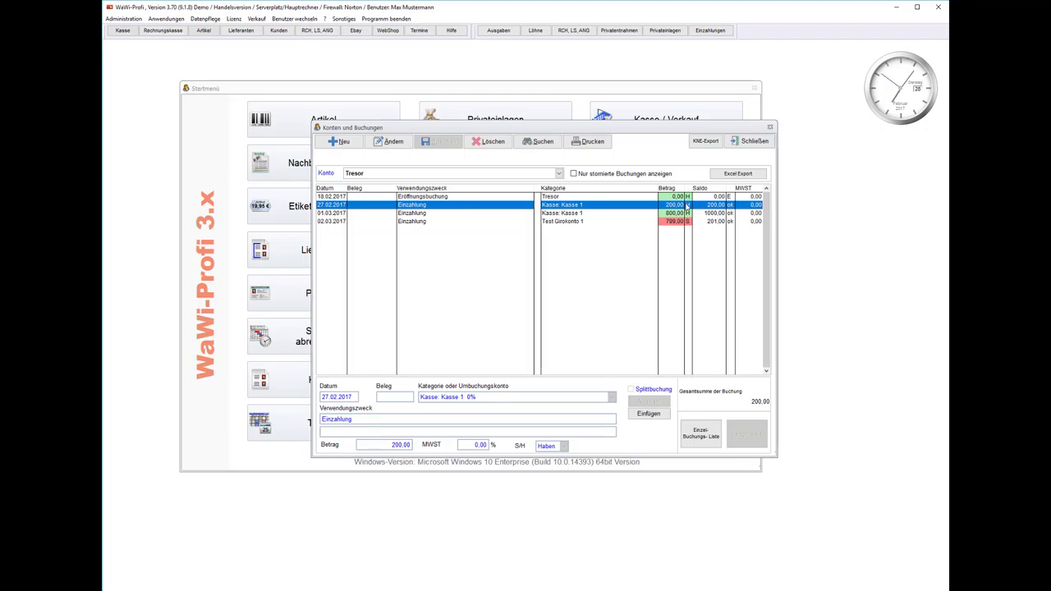
{"action": "left_click", "coordinate": [677, 221]}
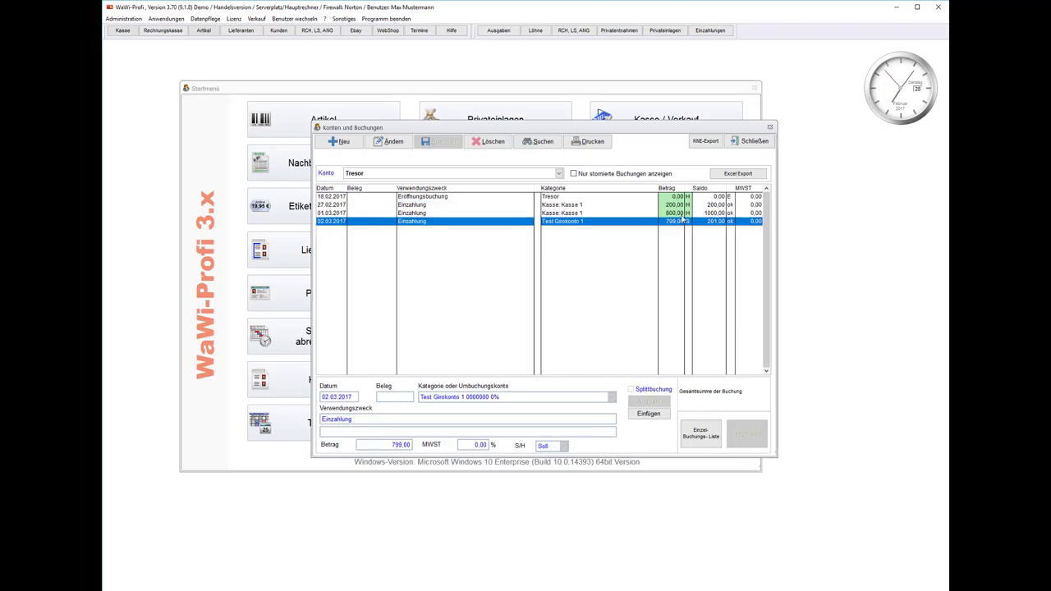
{"action": "left_click", "coordinate": [686, 206]}
{"action": "left_click", "coordinate": [722, 223]}
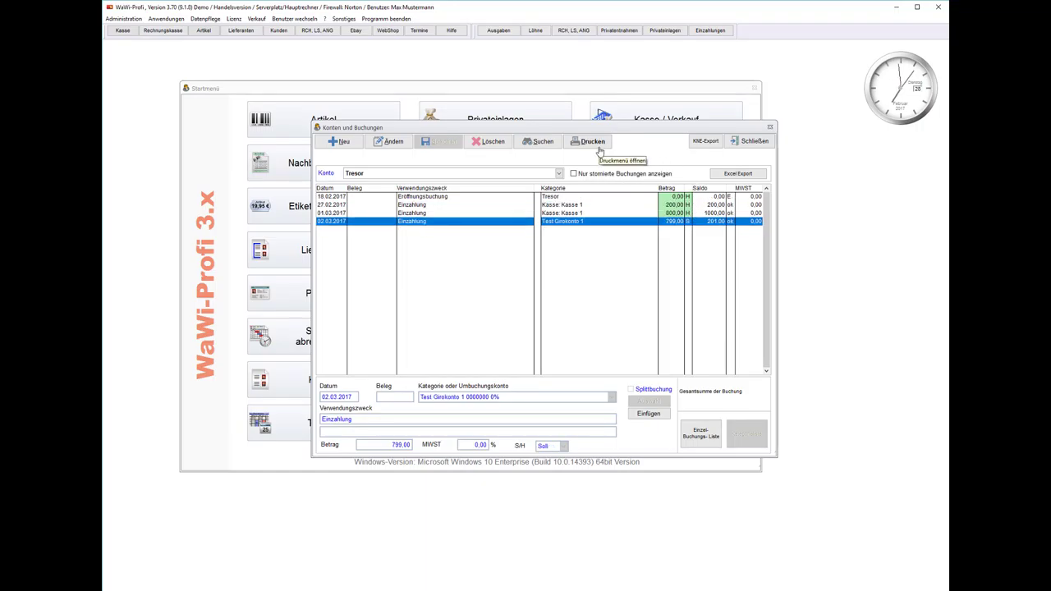
- Preview the monthly account sheet of Tresor for März of the current year, and close the preview and the bookings
{"action": "left_click", "coordinate": [592, 144]}
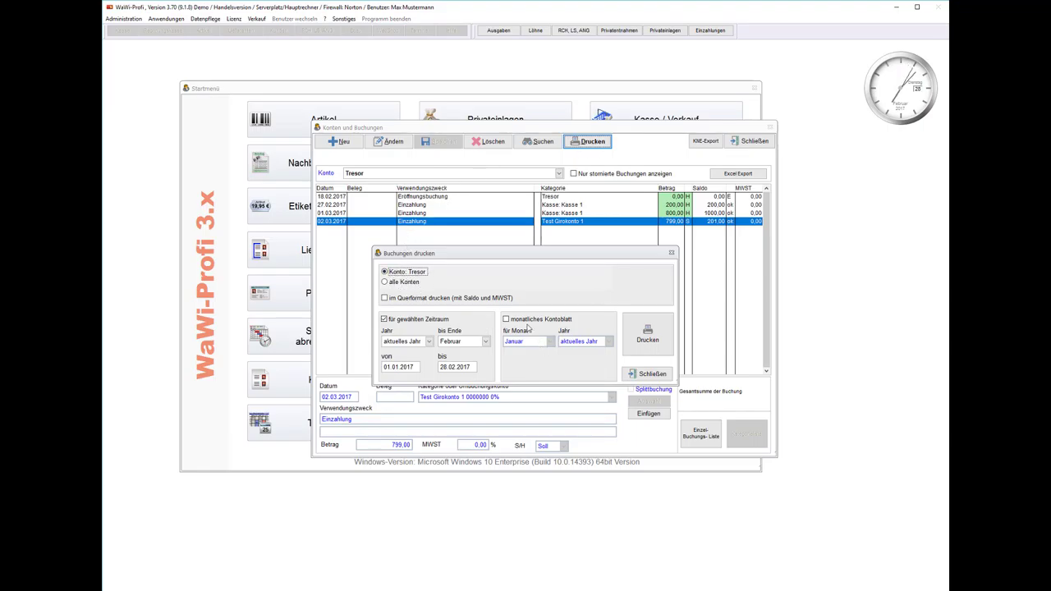
{"action": "left_click", "coordinate": [530, 319]}
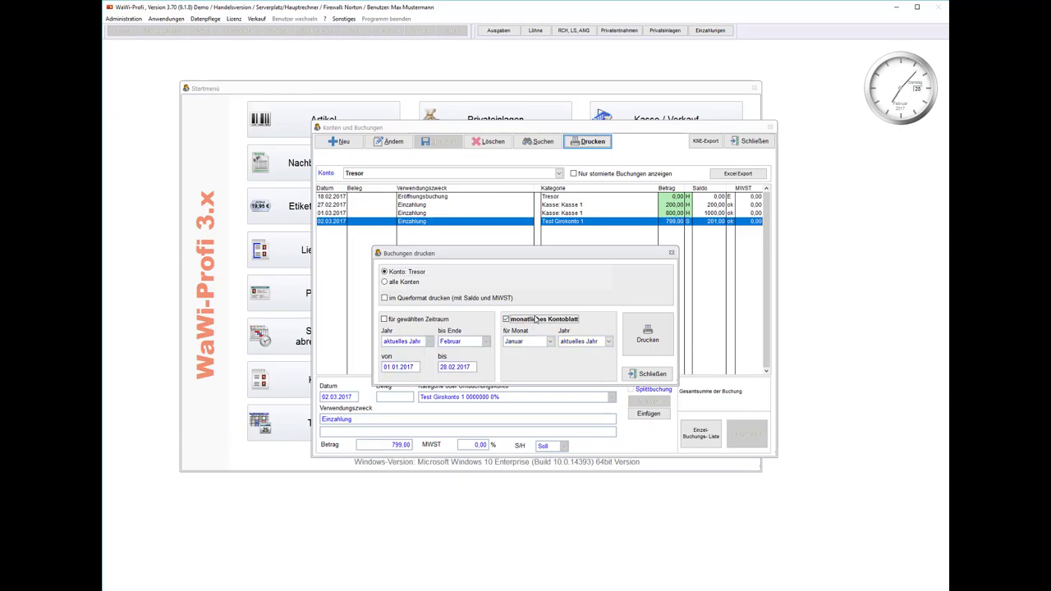
{"action": "left_click", "coordinate": [548, 341]}
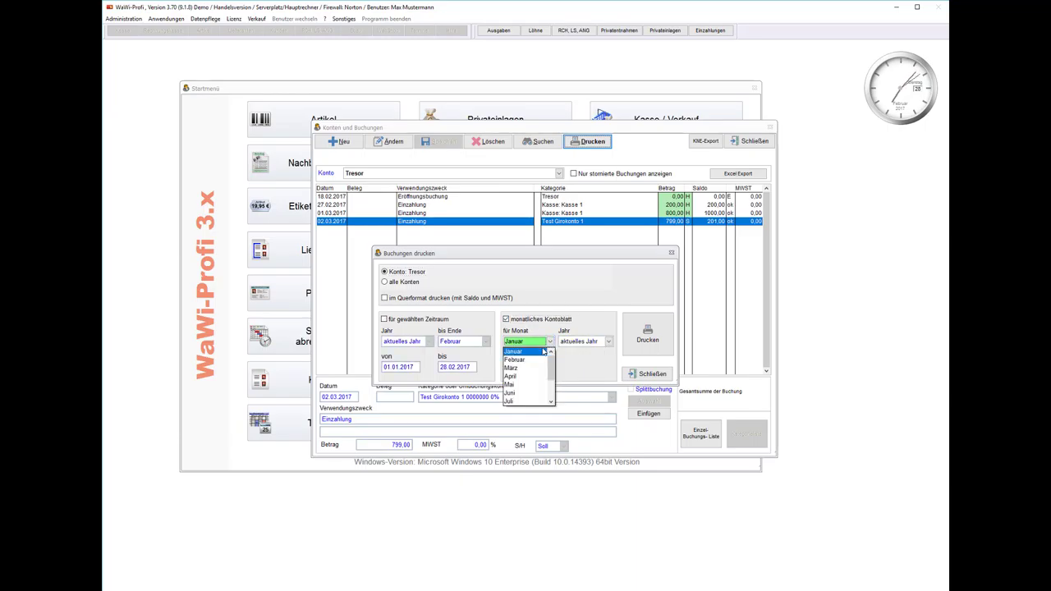
{"action": "left_click", "coordinate": [531, 368]}
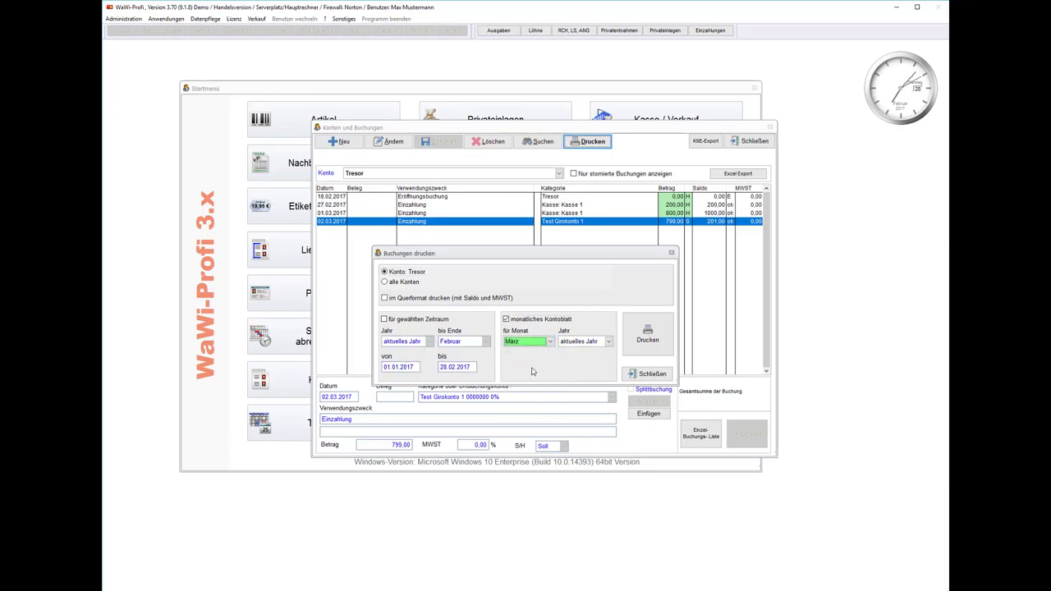
{"action": "left_click", "coordinate": [636, 345]}
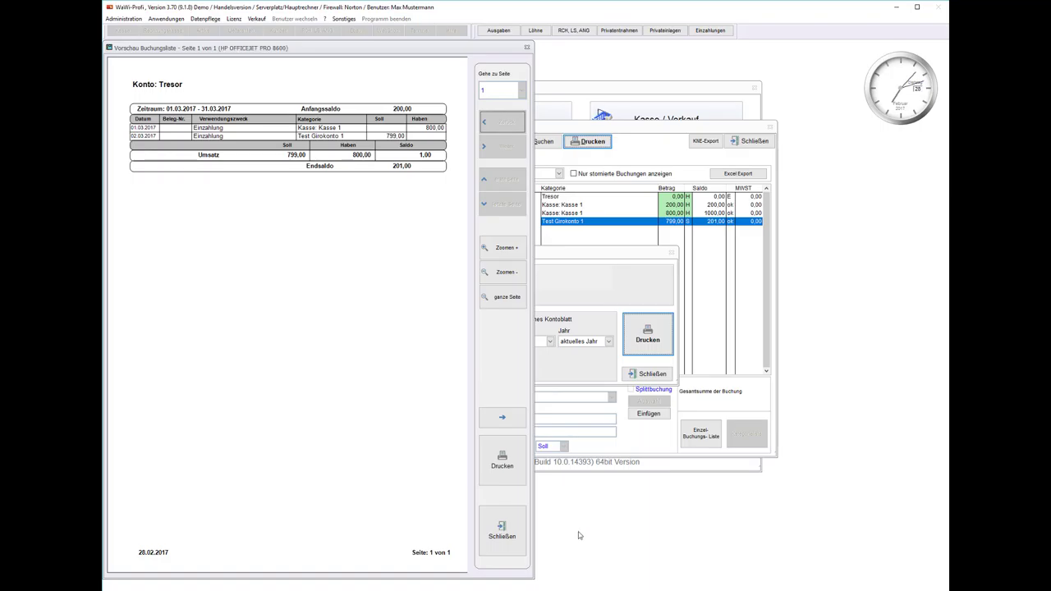
{"action": "left_click", "coordinate": [512, 535]}
{"action": "left_click", "coordinate": [650, 374]}
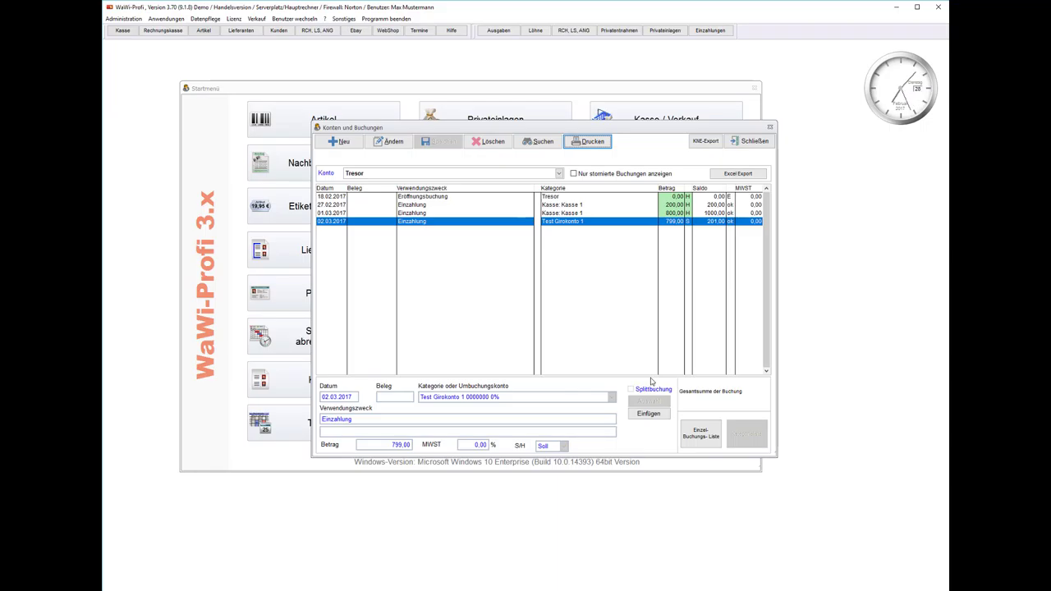
{"action": "key", "text": "Escape"}
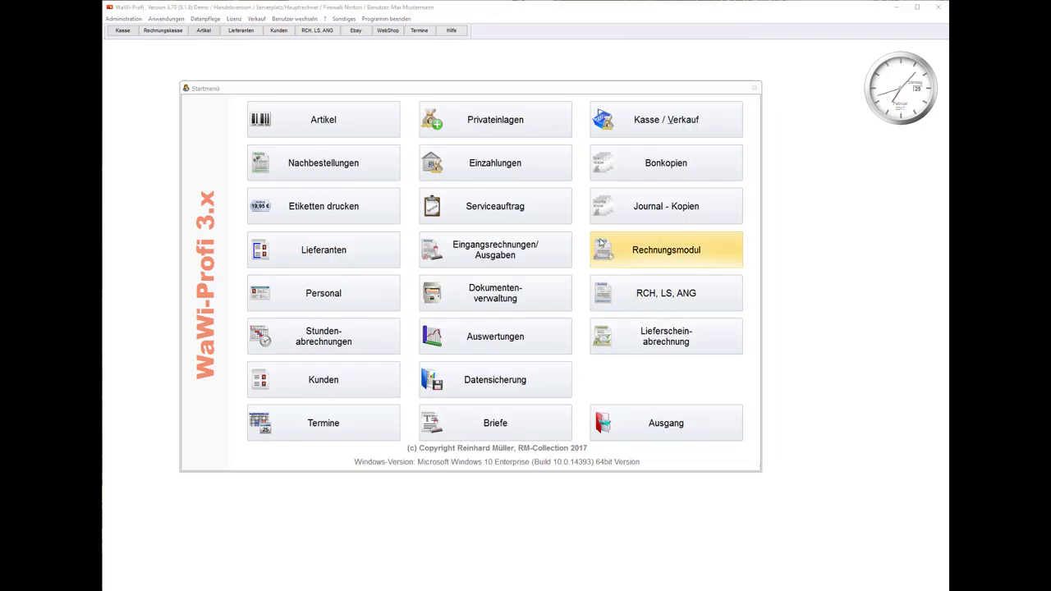
- Check the Wechselgeldübersicht for Kasse 1 and cancel out of it and the sales login
{"action": "left_click", "coordinate": [257, 19]}
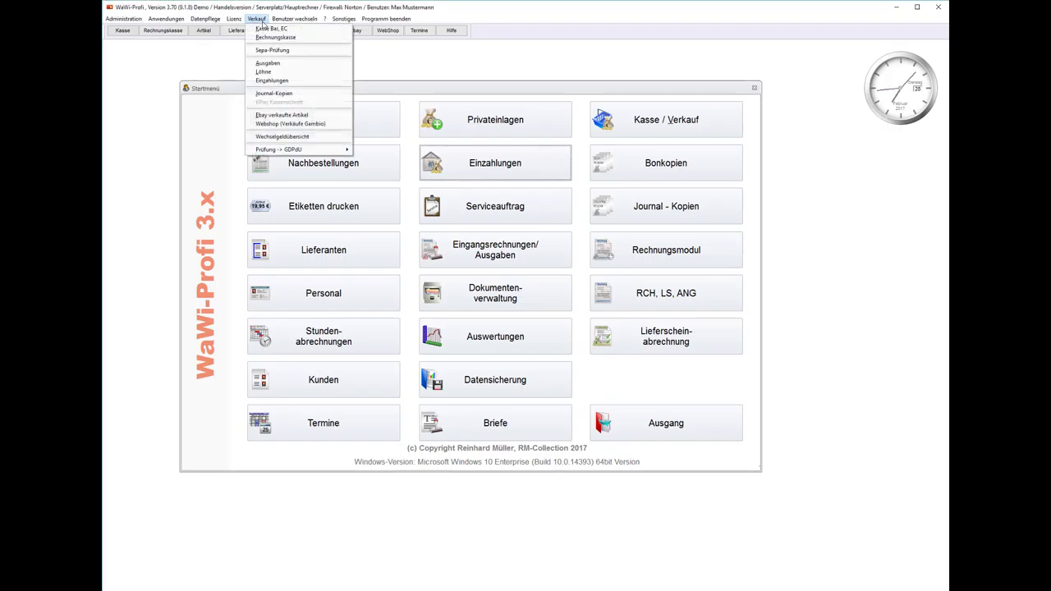
{"action": "left_click", "coordinate": [276, 137]}
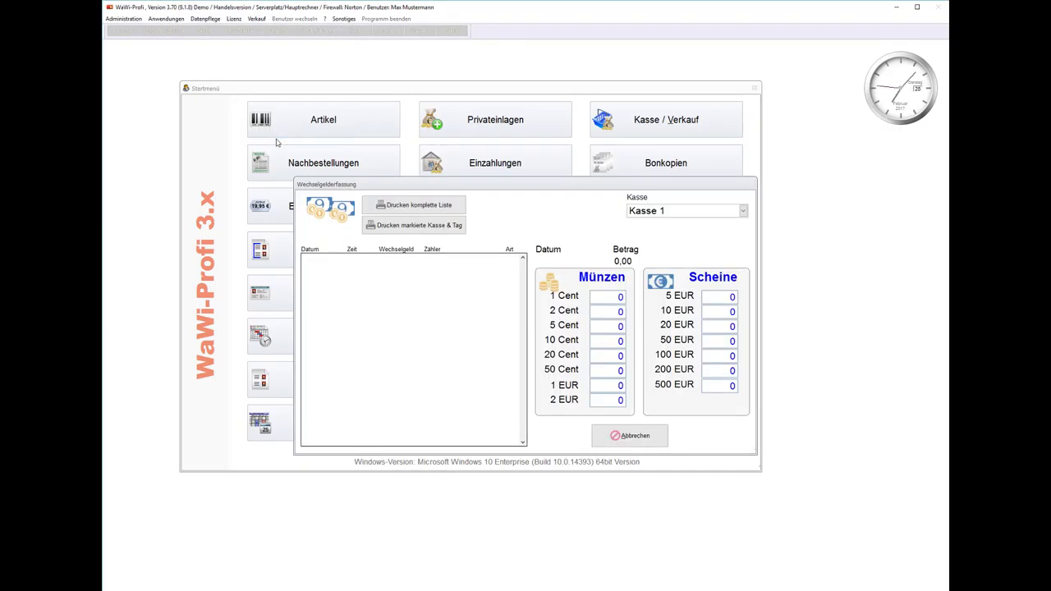
{"action": "left_click", "coordinate": [620, 436]}
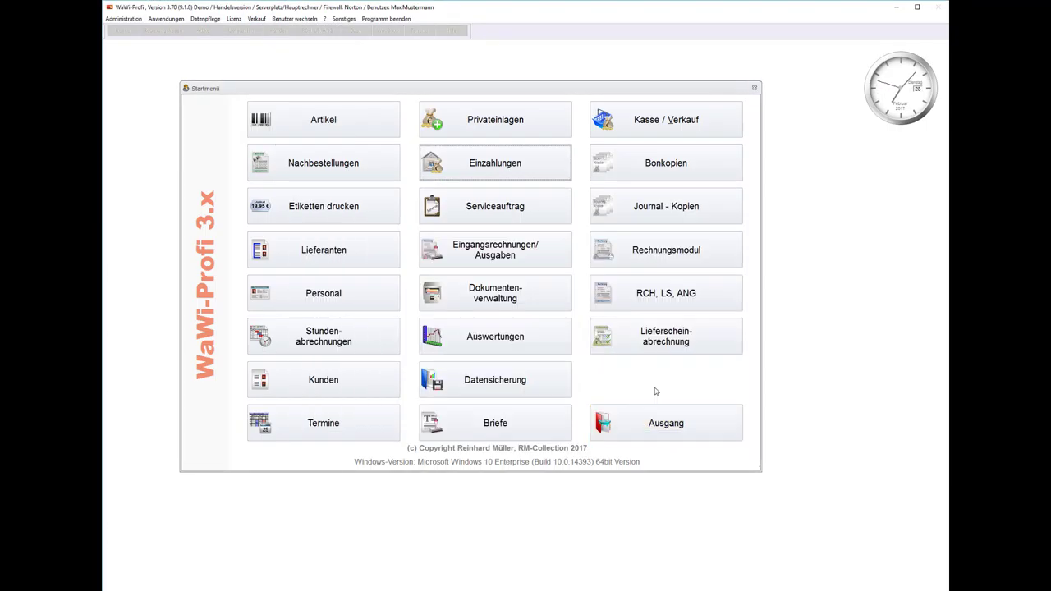
{"action": "left_click", "coordinate": [661, 121]}
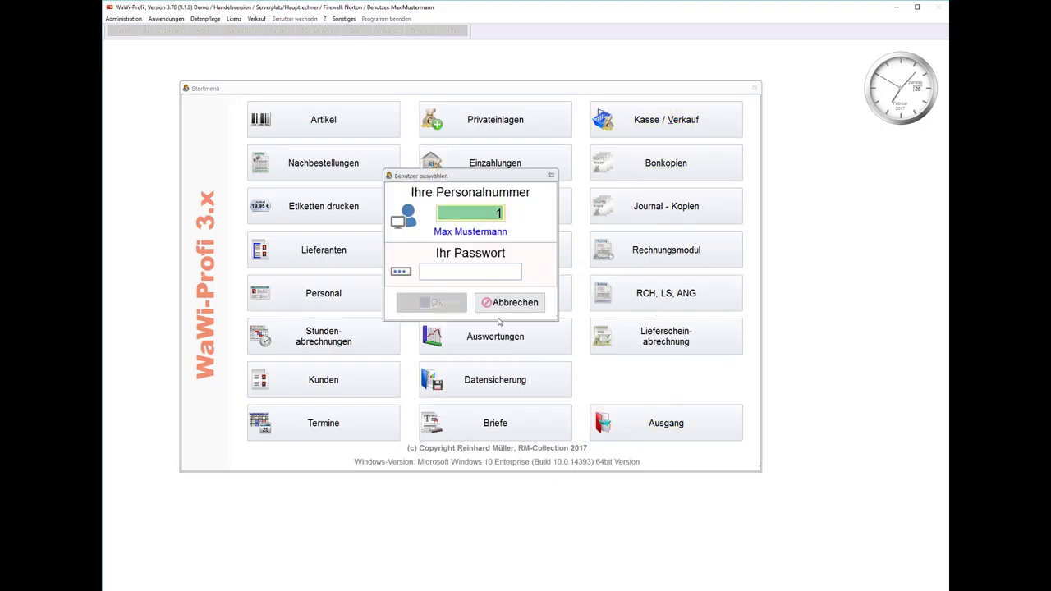
{"action": "left_click", "coordinate": [502, 305]}
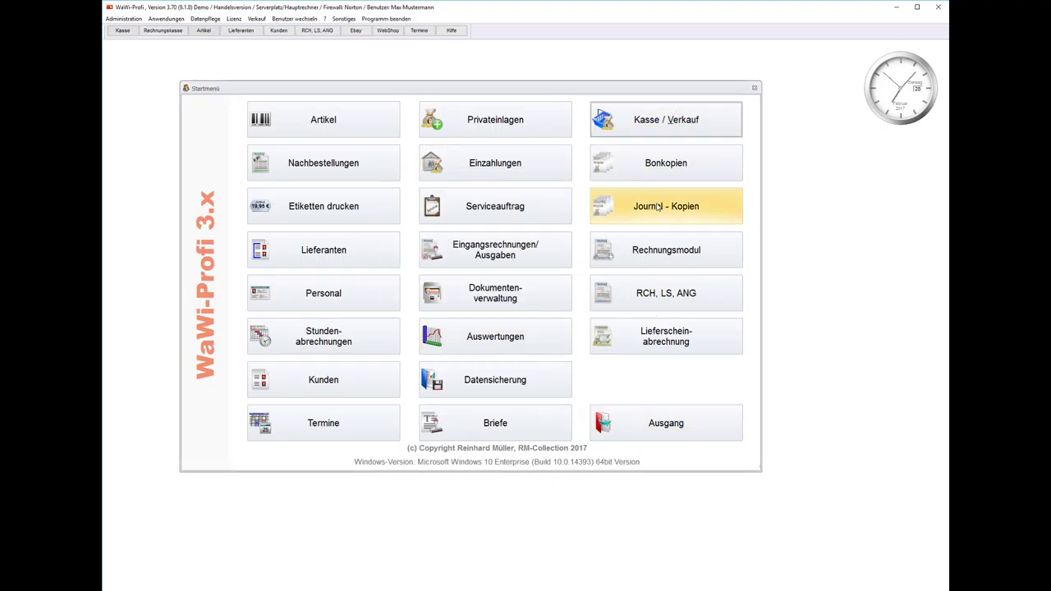
- Open the journal copies and request the Kasse 1 journal copy for 27.02.2017 with Vorschau enabled
{"action": "left_click", "coordinate": [602, 209]}
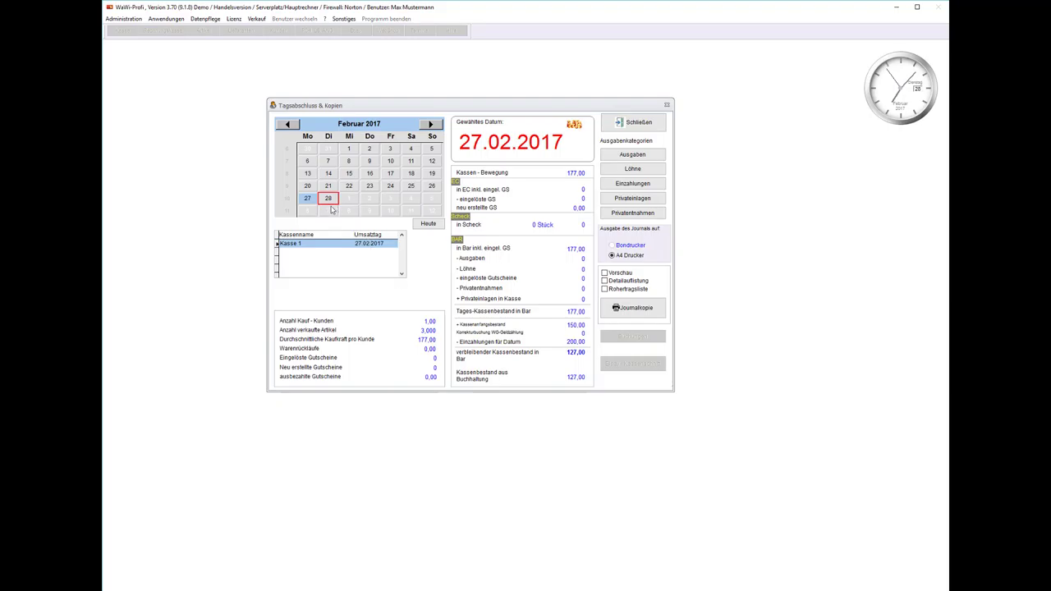
{"action": "left_click", "coordinate": [328, 199]}
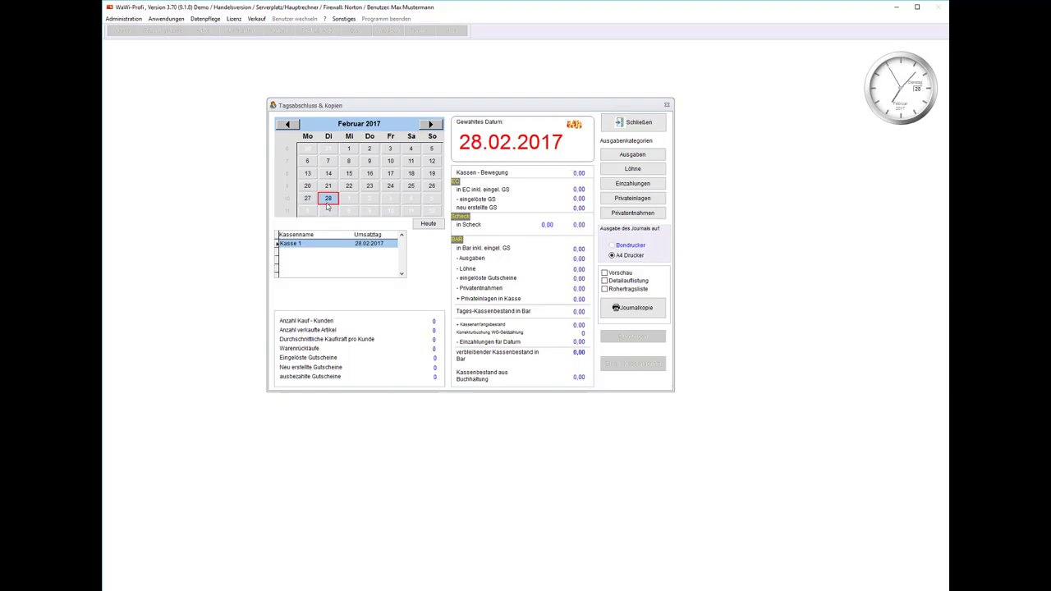
{"action": "left_click", "coordinate": [617, 275]}
{"action": "left_click", "coordinate": [637, 308]}
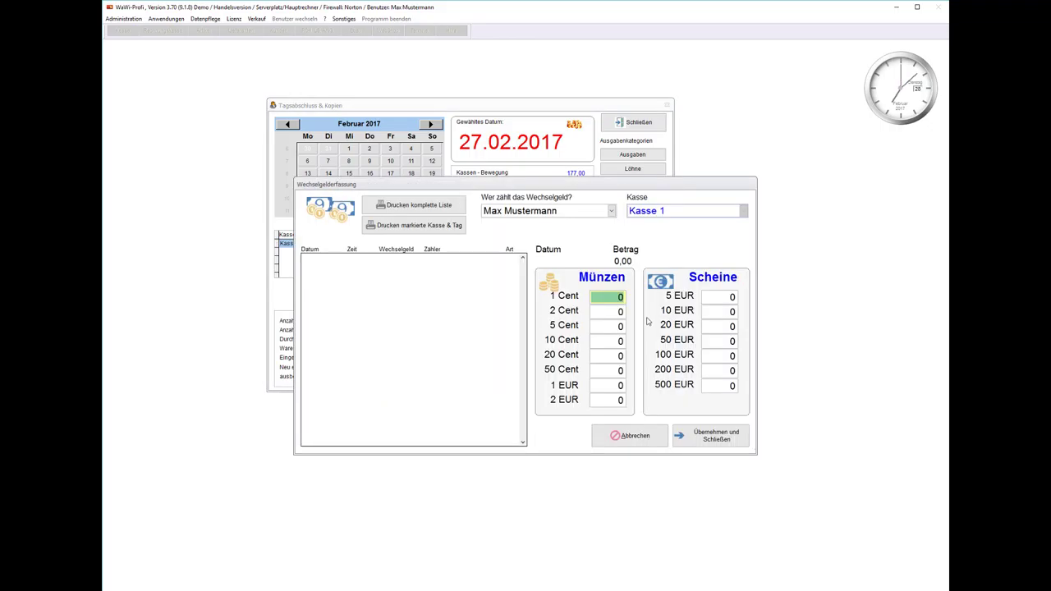
- Enter a count of 2 for each coin from 10 Cent to 2 EUR in the change count
{"action": "key", "text": "Tab"}
{"action": "key", "text": "Tab"}
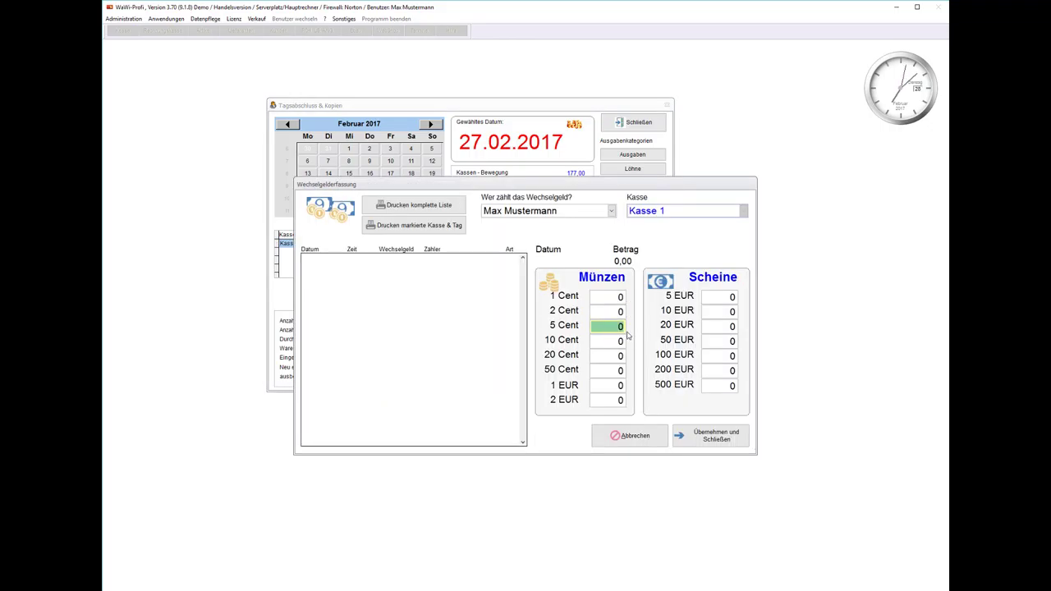
{"action": "key", "text": "Tab"}
{"action": "type", "text": "2"}
{"action": "key", "text": "Tab"}
{"action": "type", "text": "2"}
{"action": "key", "text": "Tab"}
{"action": "type", "text": "2"}
{"action": "key", "text": "Tab"}
{"action": "type", "text": "2\t2\t"}
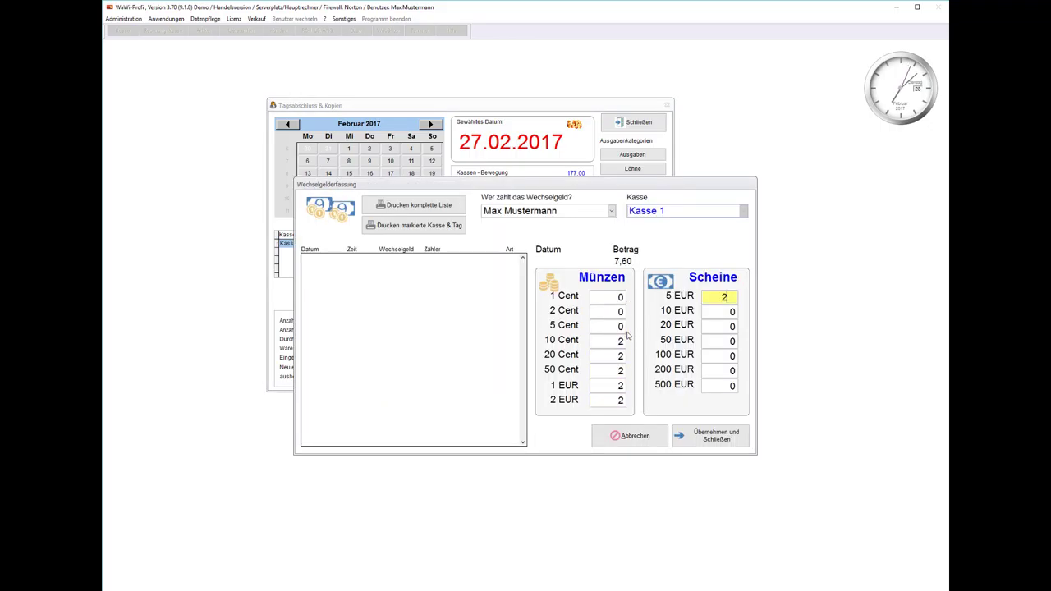
- Enter a count of 2 for each note from 5 EUR to 500 EUR, and accept and confirm the counted amount
{"action": "type", "text": "2\t2\t2\t2\t2\t2\t2"}
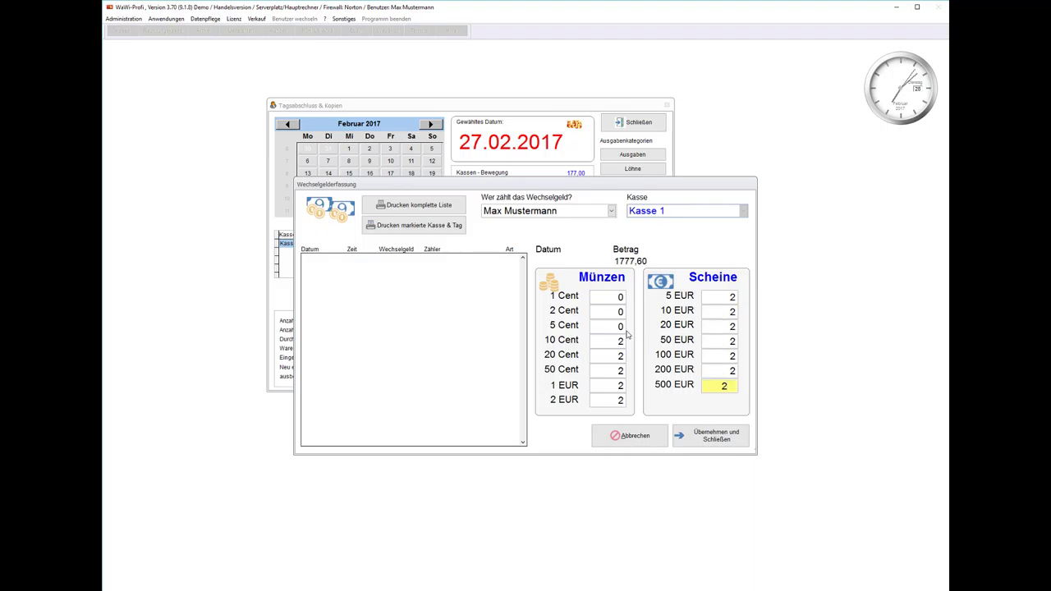
{"action": "key", "text": "Tab"}
{"action": "key", "text": "Return"}
{"action": "left_click", "coordinate": [545, 331]}
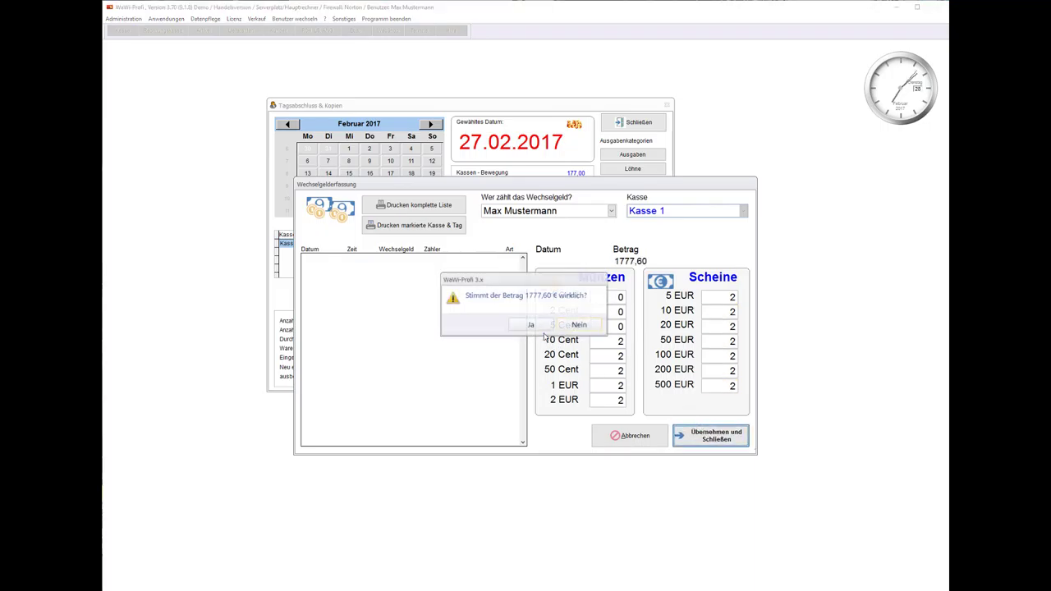
{"action": "left_click", "coordinate": [536, 329]}
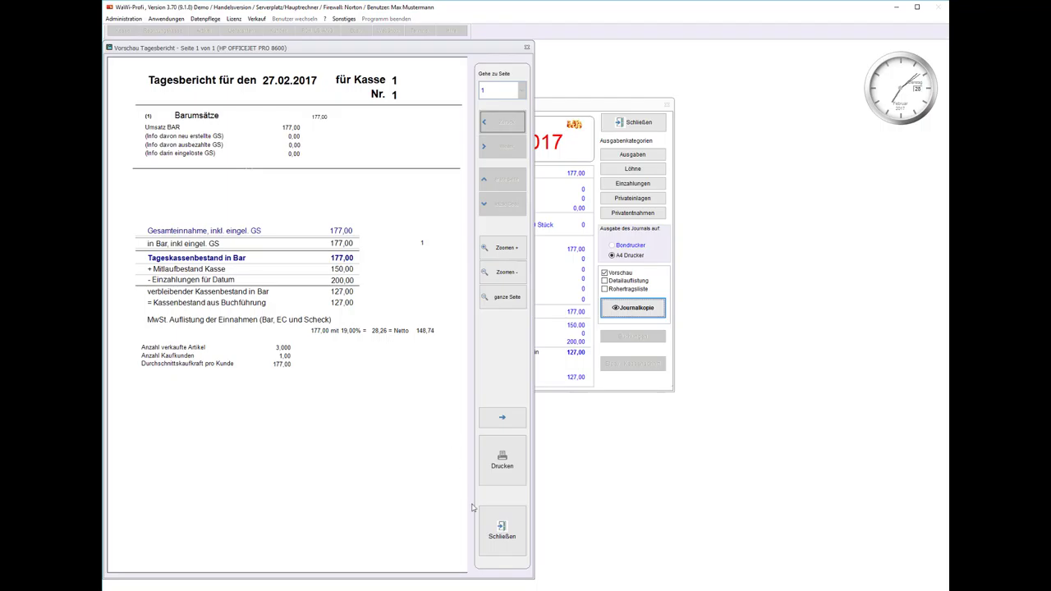
- Close the previewed daily report and request the journal copy of Kasse 1 for 28.02.2017
{"action": "left_click", "coordinate": [503, 548]}
{"action": "left_click", "coordinate": [329, 198]}
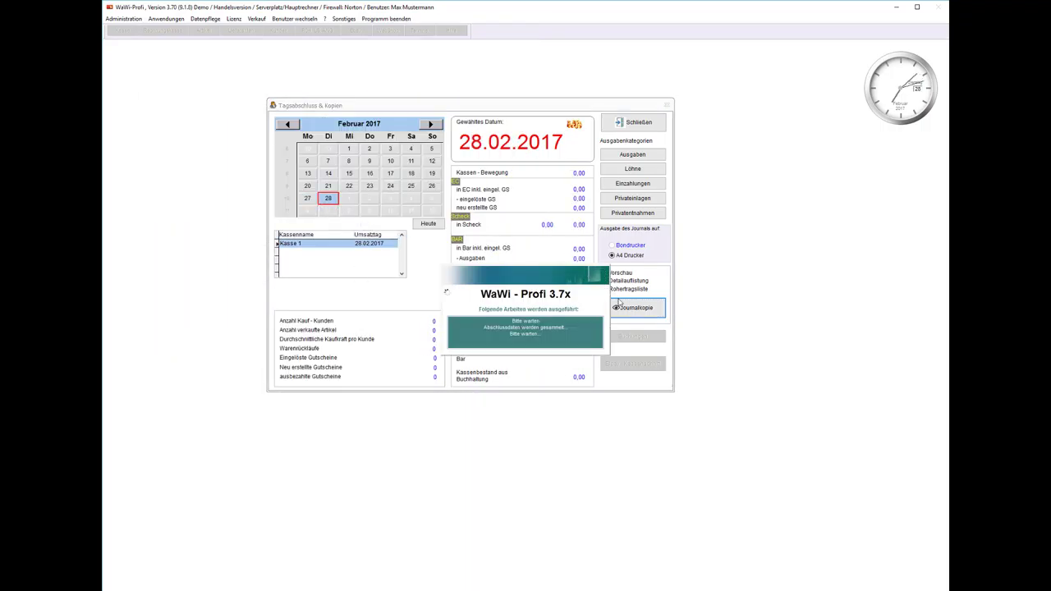
{"action": "left_click", "coordinate": [632, 308]}
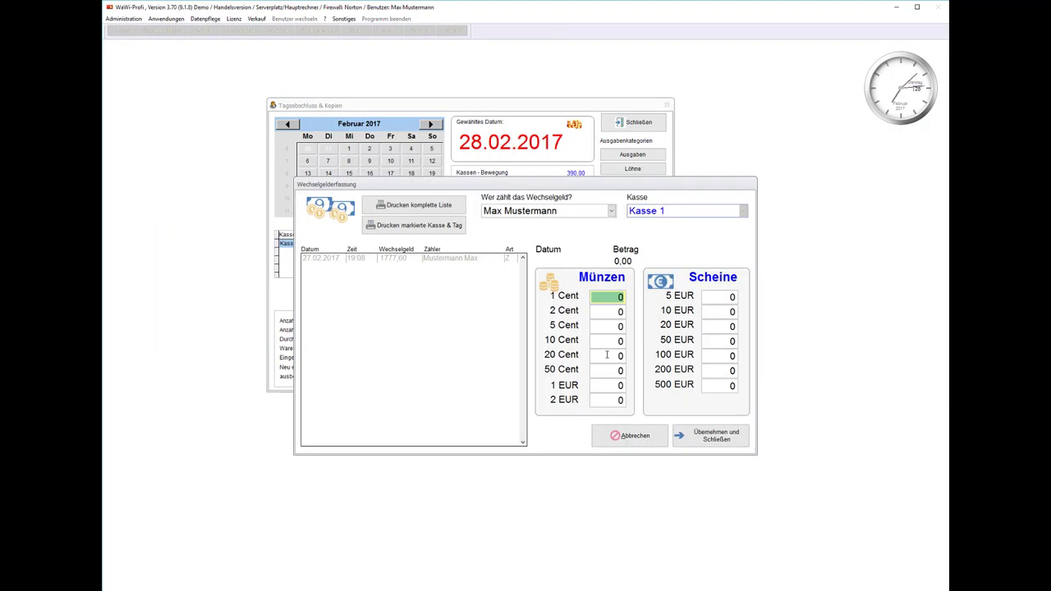
- Enter a count of 2 for each note from 500 EUR to 5 EUR, 22 for 2 EUR and 2 for 1 EUR, and confirm the amount
{"action": "left_click", "coordinate": [718, 385]}
{"action": "type", "text": "22222"}
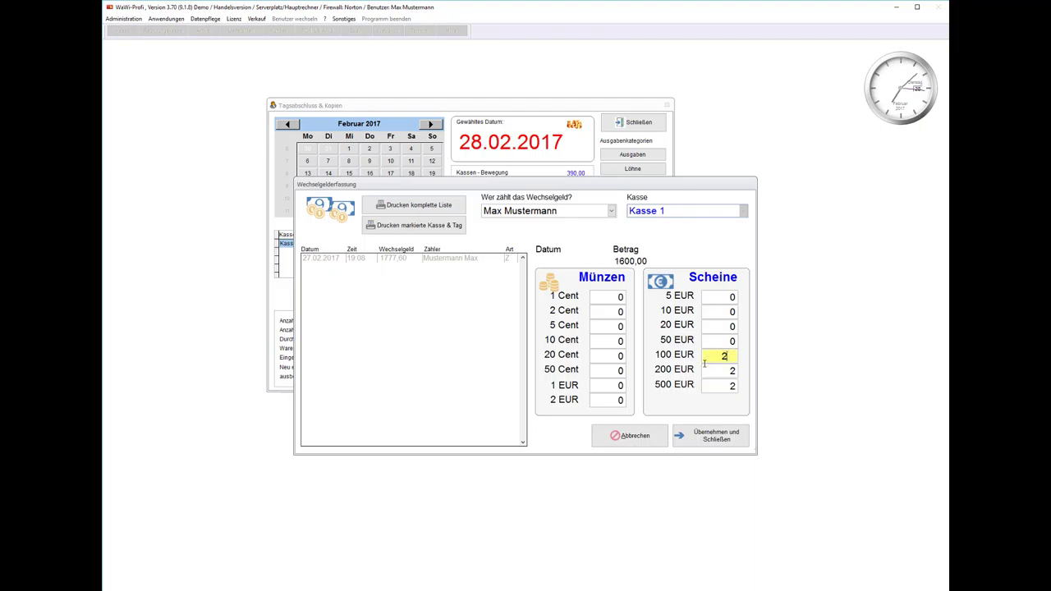
{"action": "type", "text": "2"}
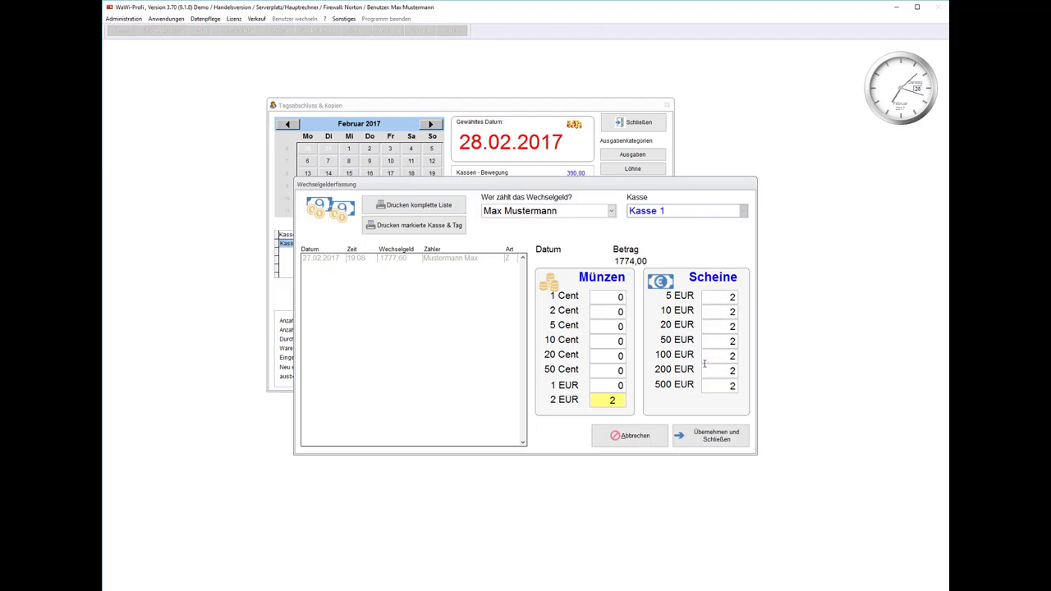
{"action": "type", "text": "222"}
{"action": "key", "text": "Up"}
{"action": "type", "text": "2"}
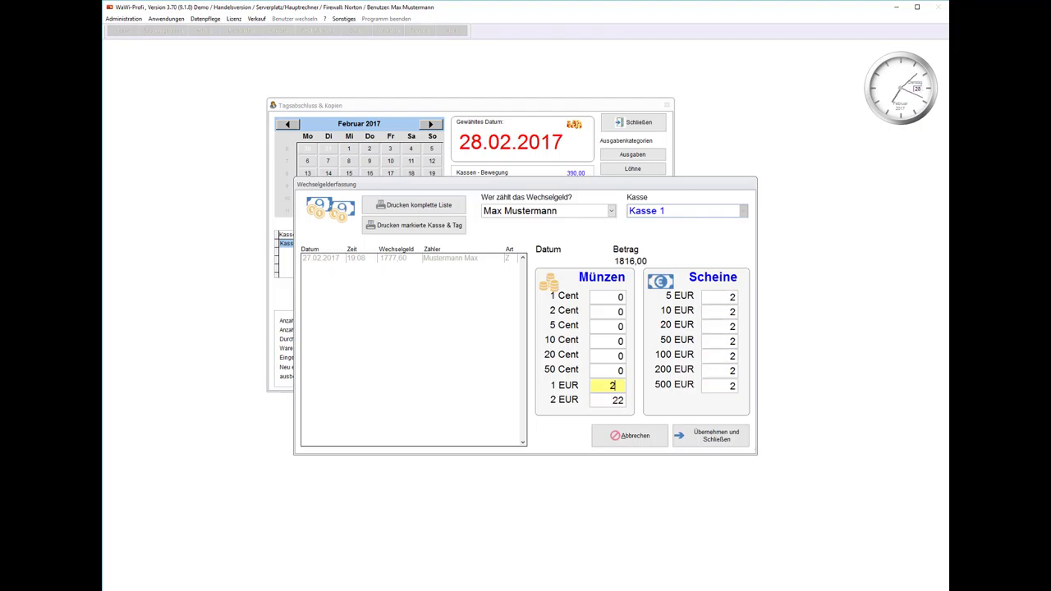
{"action": "left_click", "coordinate": [710, 435]}
{"action": "left_click", "coordinate": [531, 329]}
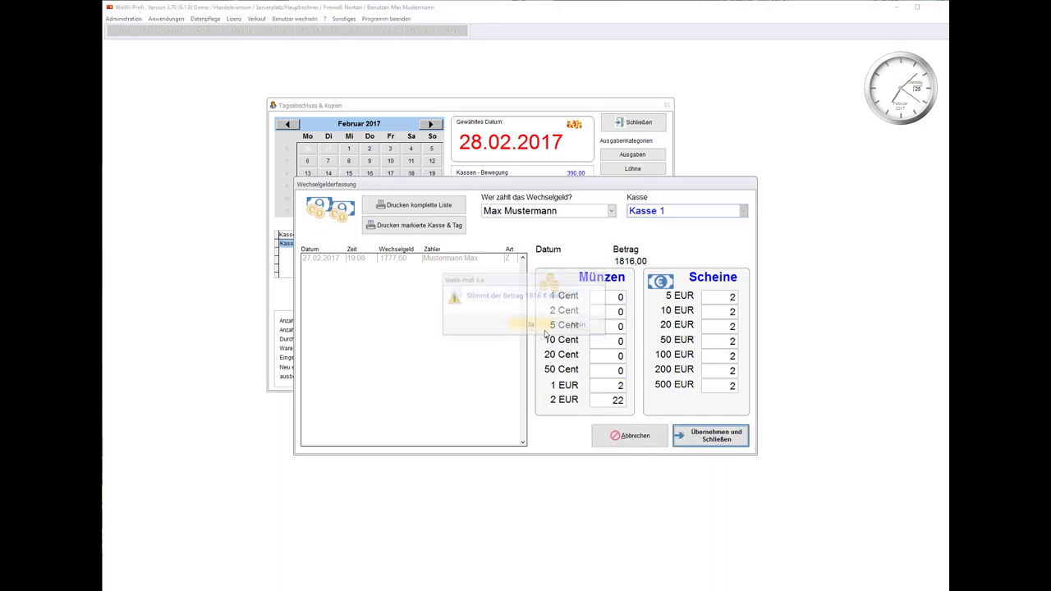
{"action": "left_click", "coordinate": [533, 327]}
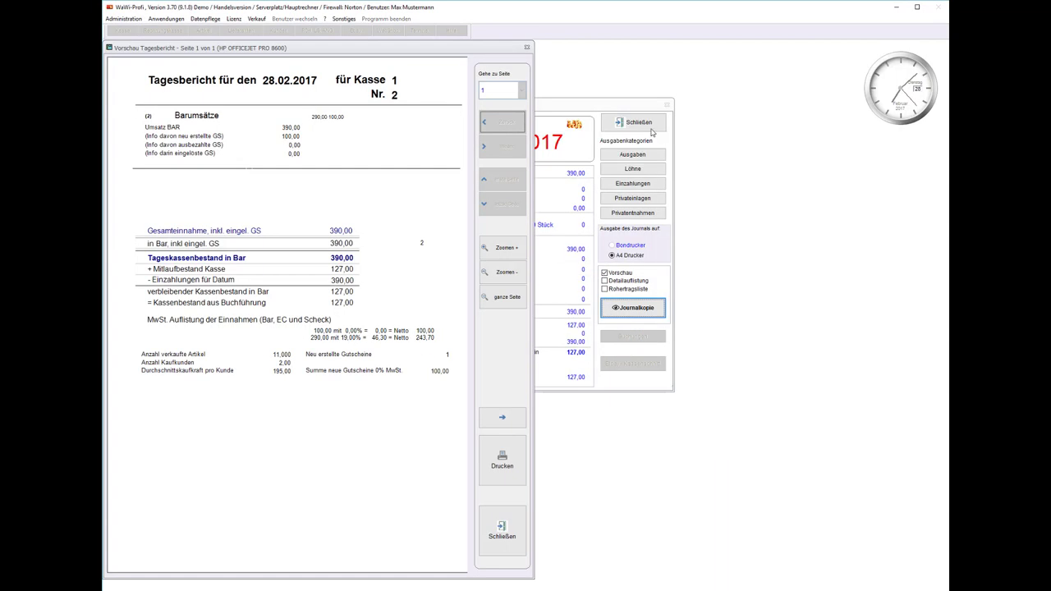
- Close the daily report and journal copies, and open Kasse / Verkauf with 02.03.2017 as the new sales day
{"action": "left_click", "coordinate": [506, 554]}
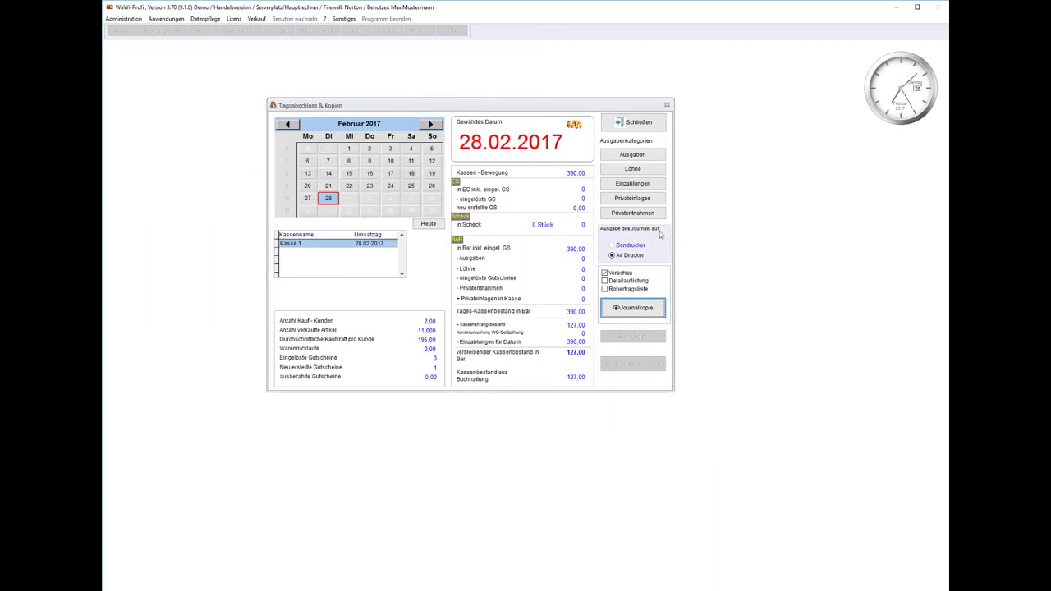
{"action": "left_click", "coordinate": [651, 123]}
{"action": "left_click", "coordinate": [663, 129]}
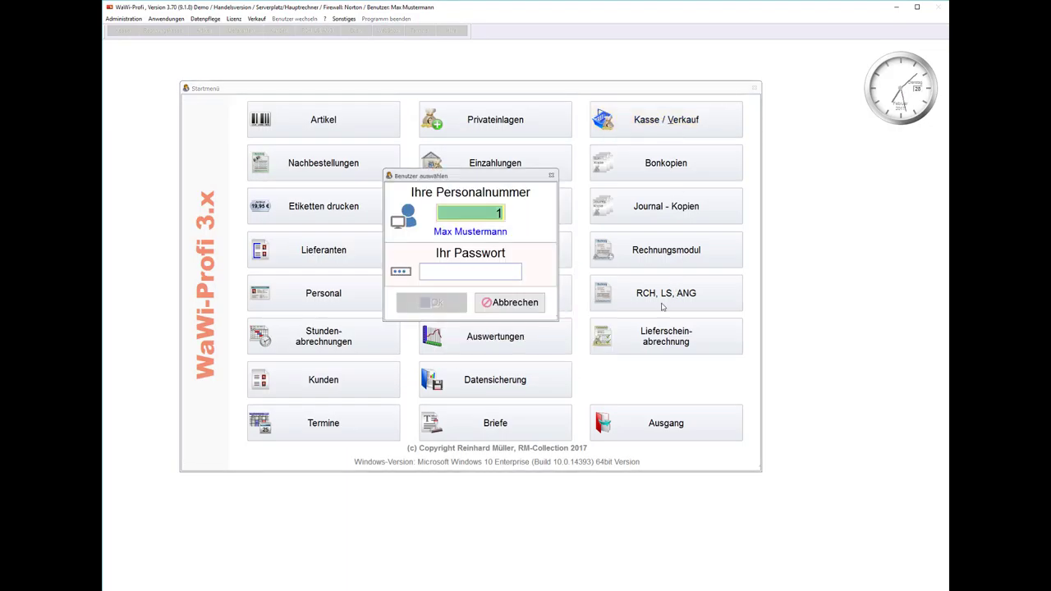
{"action": "left_click", "coordinate": [460, 303]}
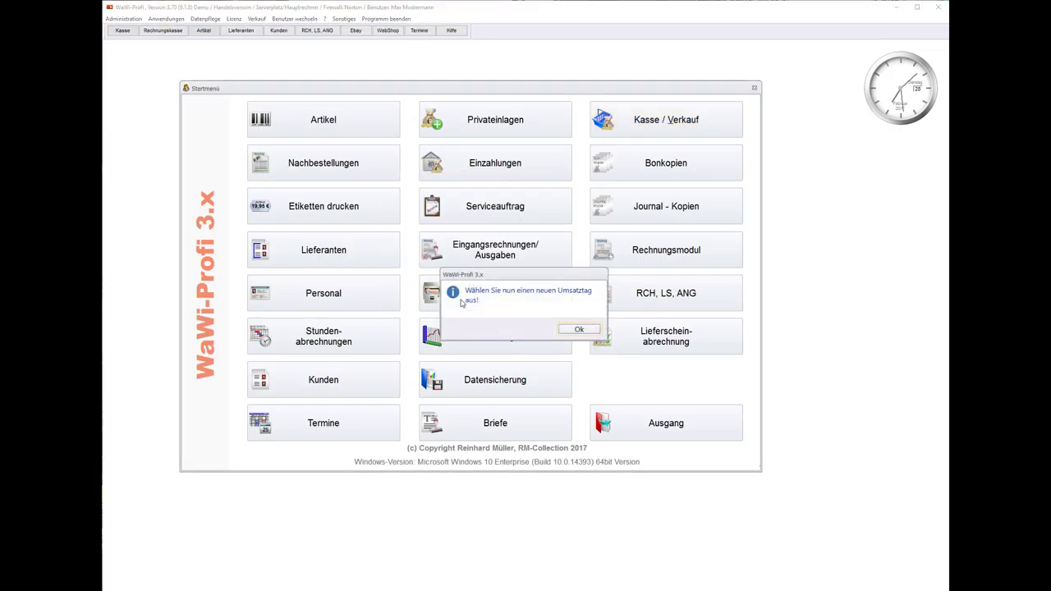
{"action": "left_click", "coordinate": [564, 331]}
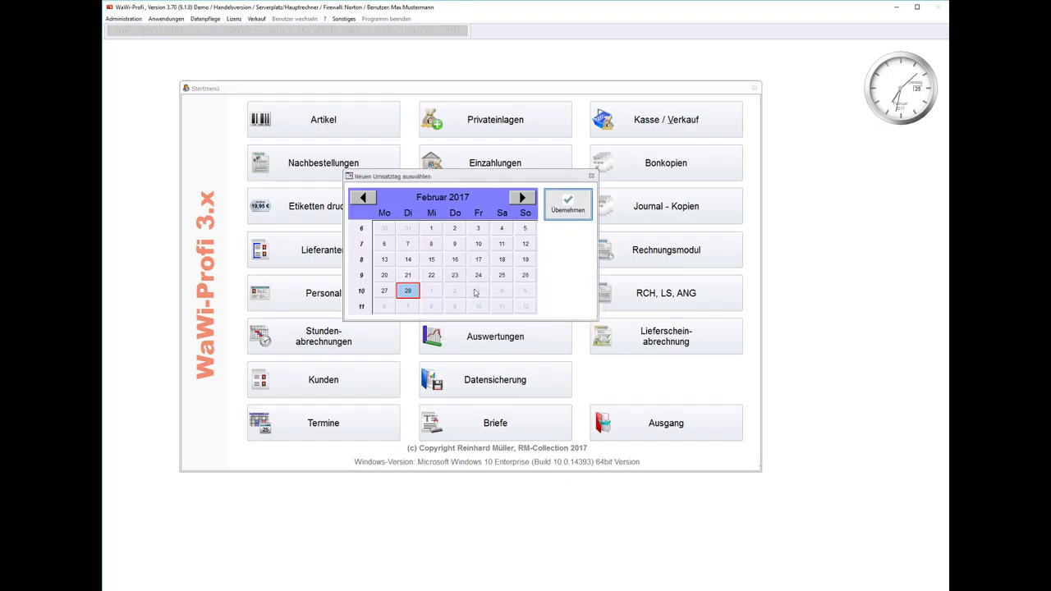
{"action": "left_click", "coordinate": [567, 203]}
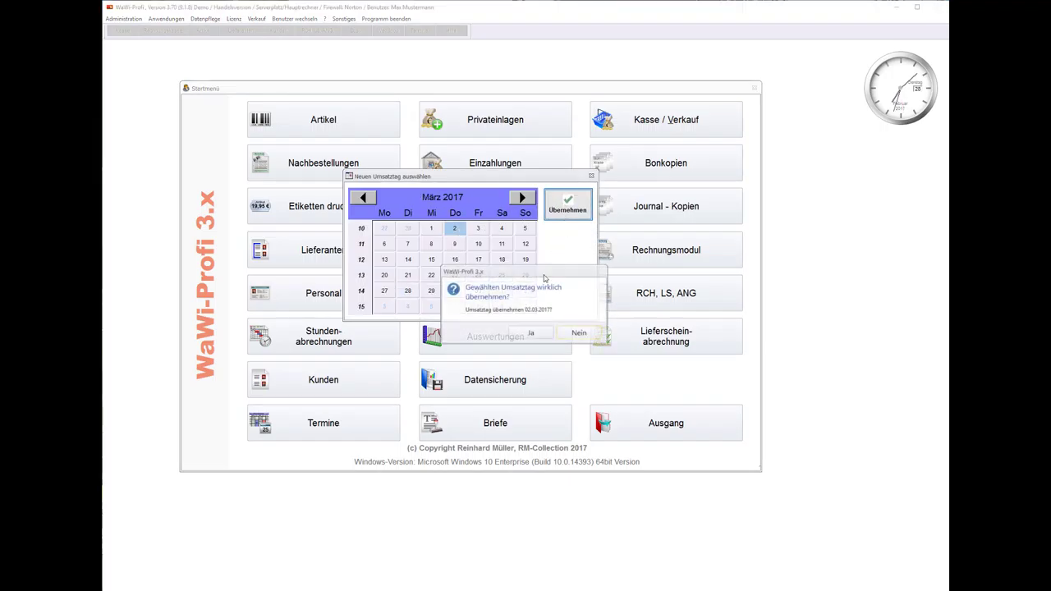
{"action": "left_click", "coordinate": [529, 334]}
- Add seven pieces of the blue-marked Damenhose "Elegance" to the sale
{"action": "left_click", "coordinate": [312, 296]}
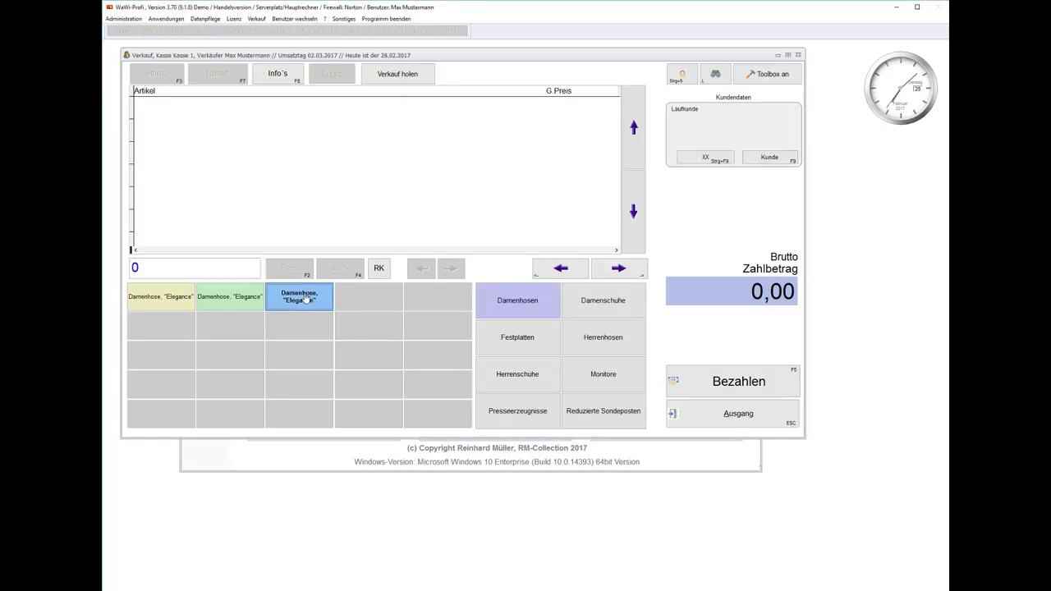
{"action": "left_click", "coordinate": [334, 268]}
{"action": "left_click", "coordinate": [334, 268]}
{"action": "left_click", "coordinate": [334, 267]}
{"action": "left_click", "coordinate": [334, 268]}
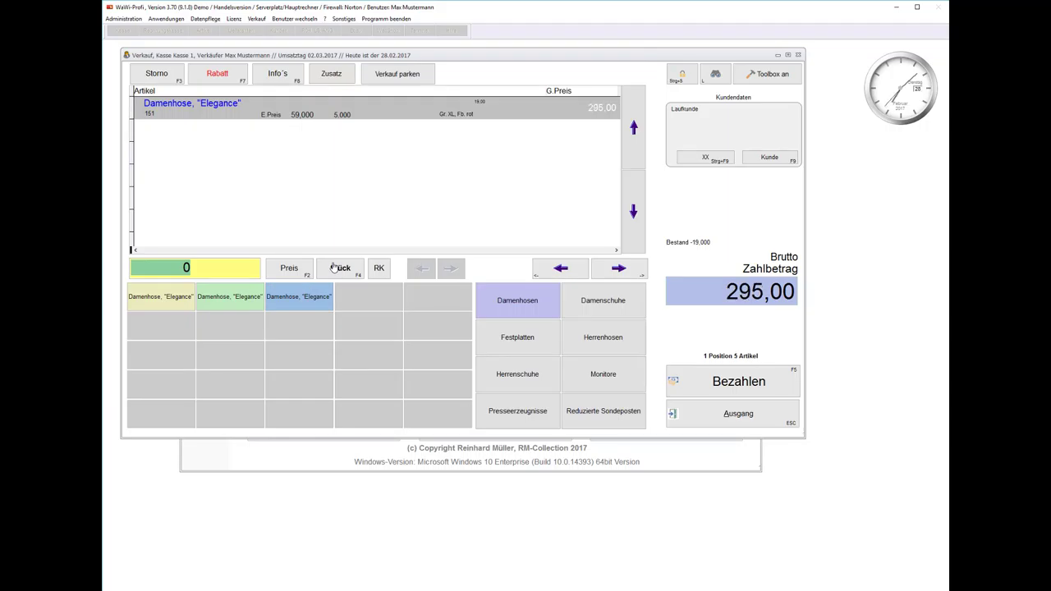
{"action": "left_click", "coordinate": [334, 267]}
{"action": "left_click", "coordinate": [334, 268]}
- Settle the sale in cash with 500 EUR received and skip the receipt printout
{"action": "left_click", "coordinate": [739, 384]}
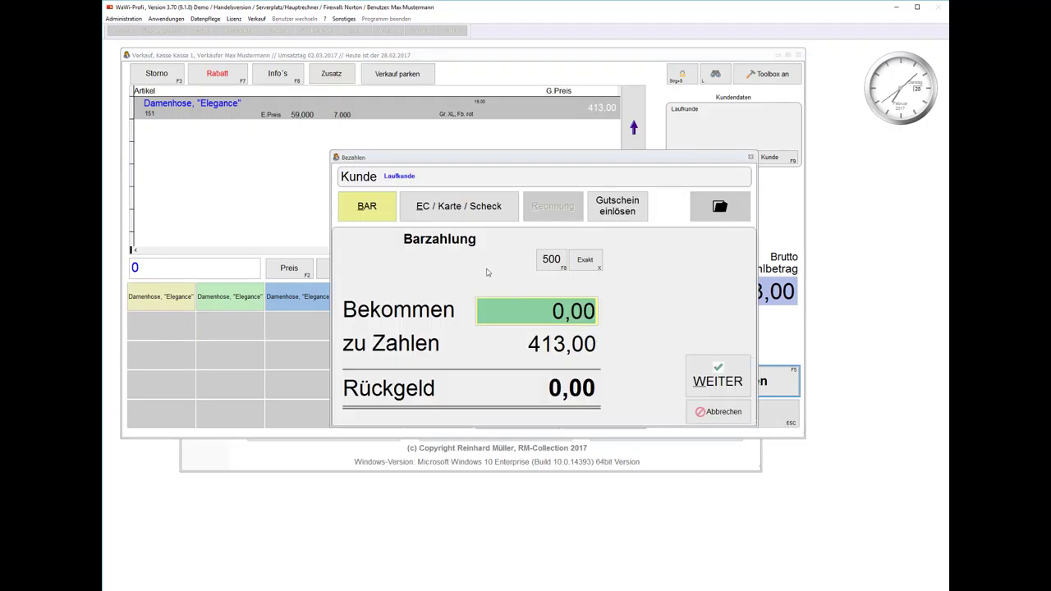
{"action": "left_click", "coordinate": [555, 269]}
{"action": "key", "text": "Return"}
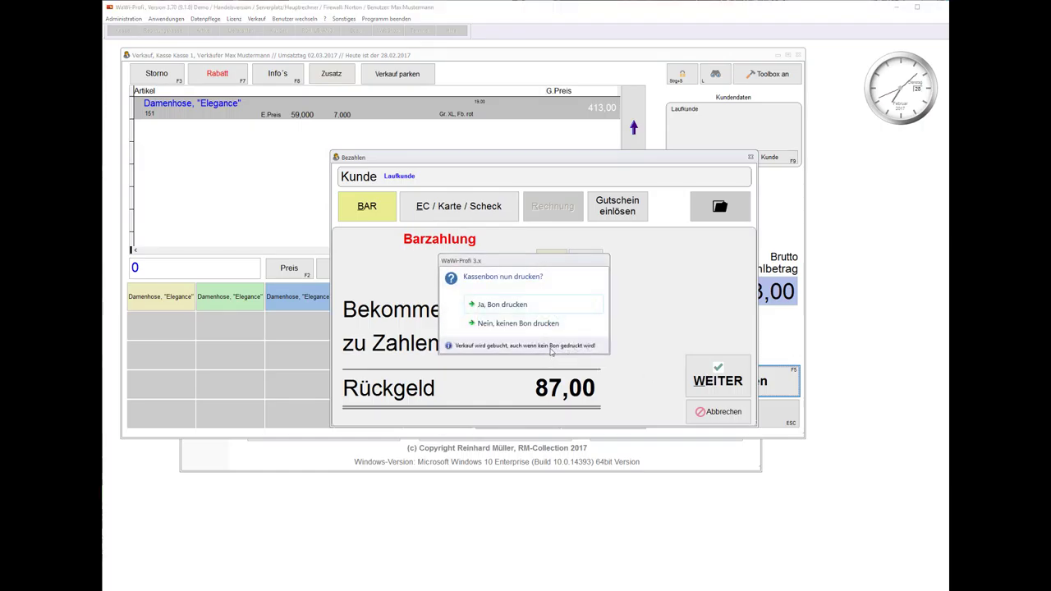
{"action": "left_click", "coordinate": [548, 323]}
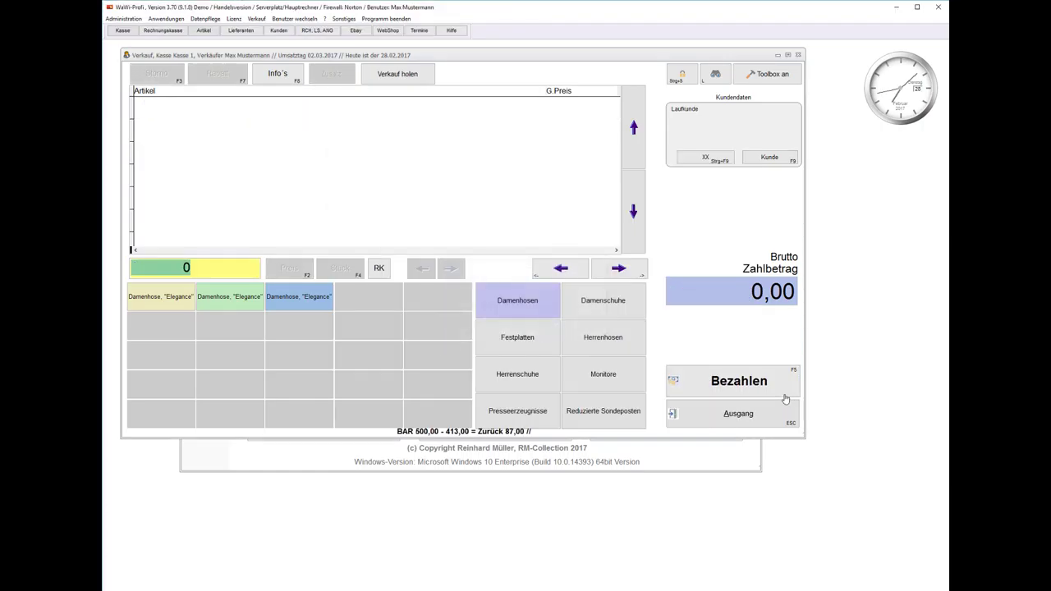
- Exit the sale with a Tagesabschluss of Kasse 1 for 02.03.2017 and start printing its journal
{"action": "left_click", "coordinate": [739, 413]}
{"action": "left_click", "coordinate": [548, 331]}
{"action": "left_click", "coordinate": [548, 317]}
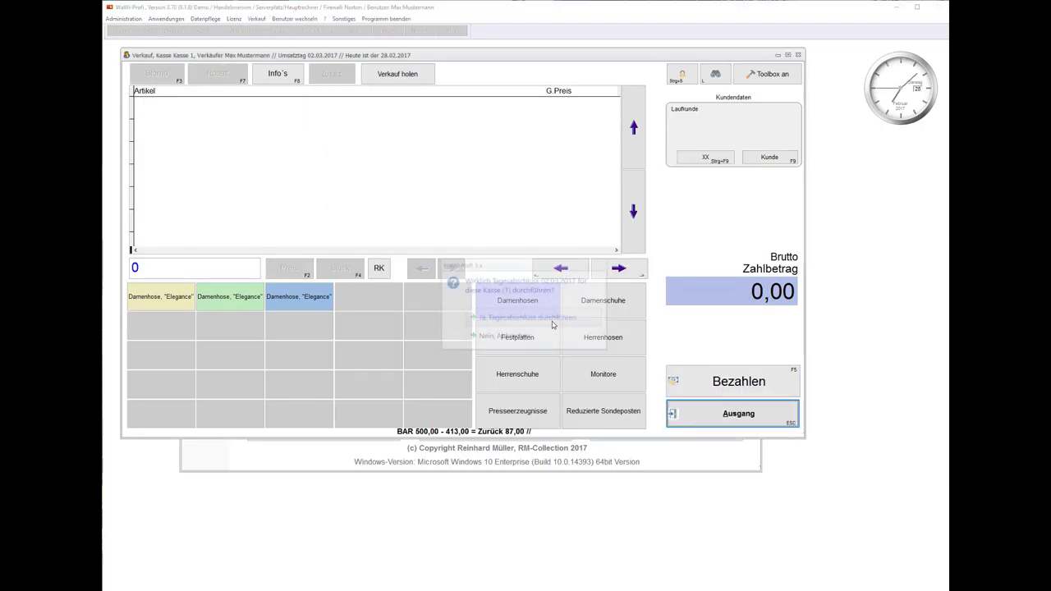
{"action": "left_click", "coordinate": [556, 322]}
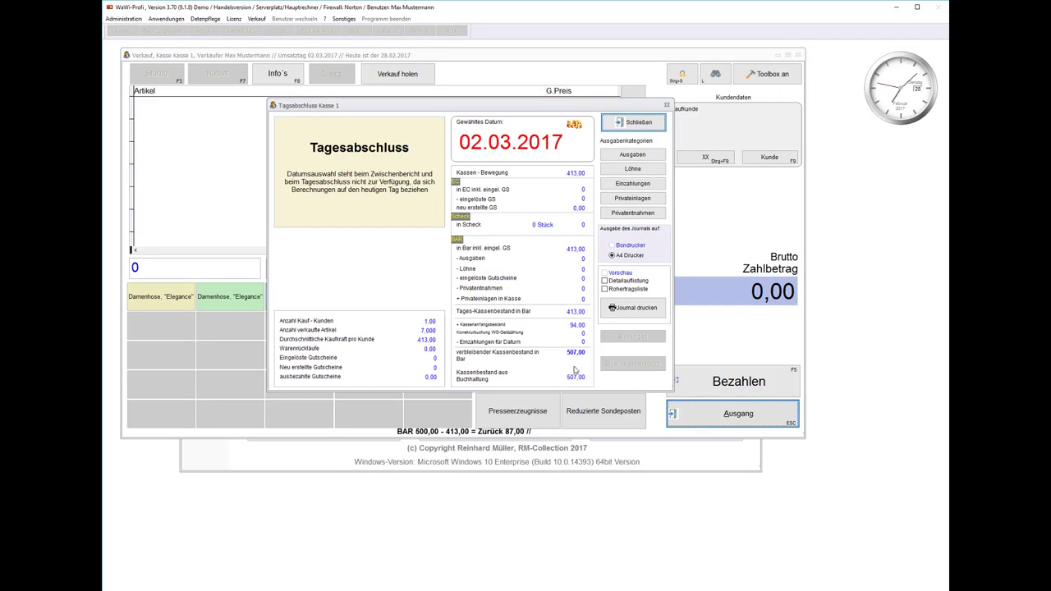
{"action": "left_click", "coordinate": [624, 314]}
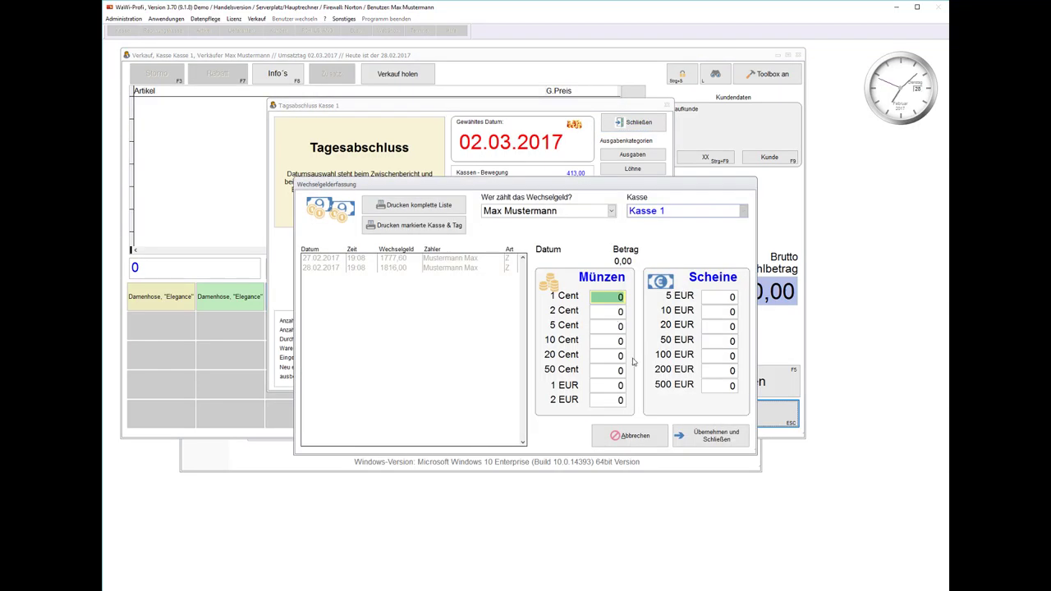
- Enter a count of 3 for each note from 500 EUR down to 20 EUR in the change count
{"action": "left_click", "coordinate": [707, 384]}
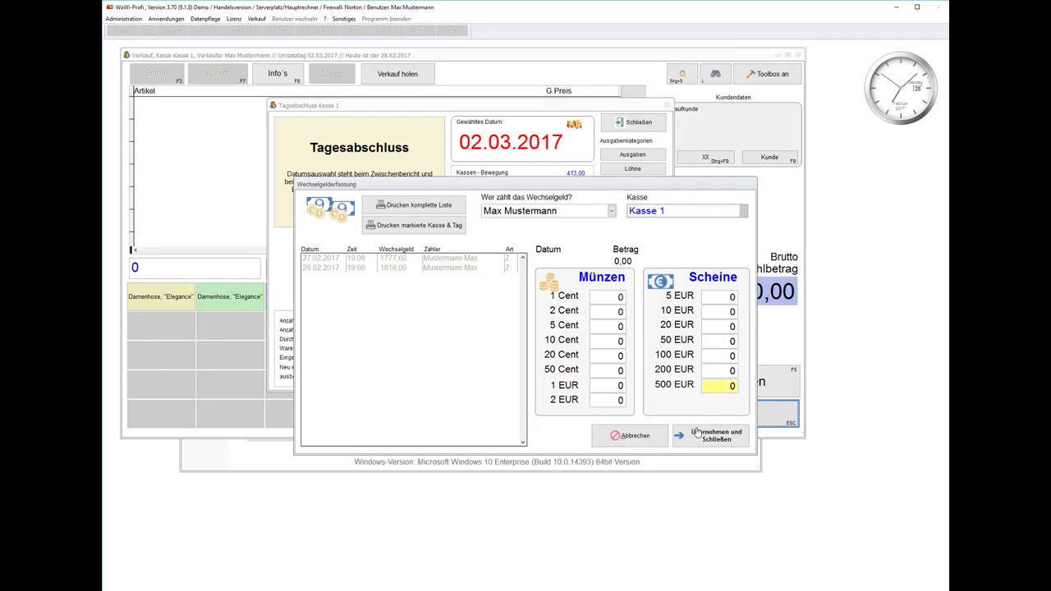
{"action": "type", "text": "3"}
{"action": "key", "text": "shift+Tab"}
{"action": "type", "text": "3"}
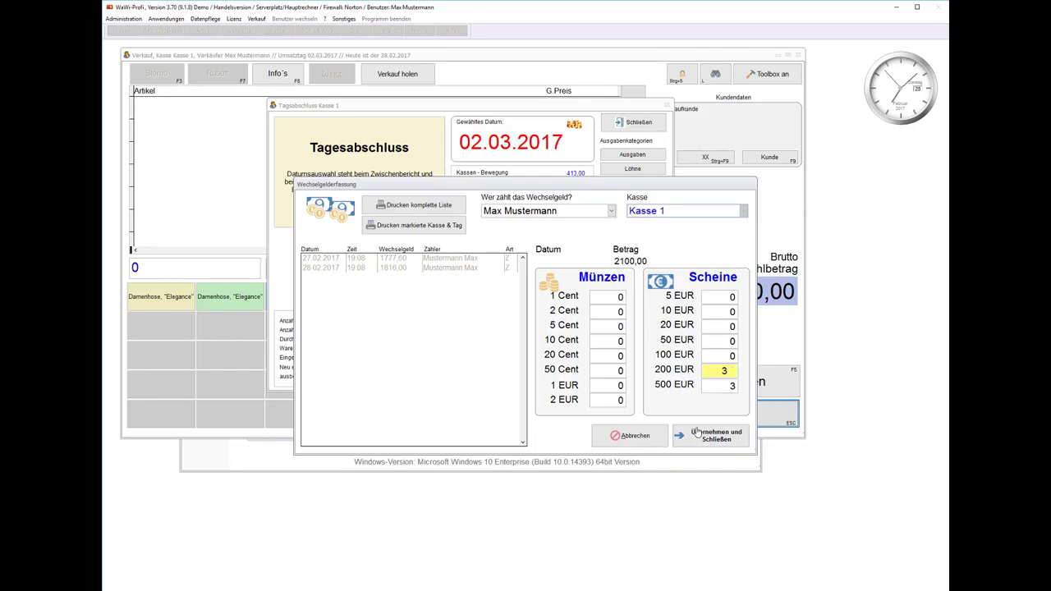
{"action": "key", "text": "shift+Tab"}
{"action": "type", "text": "3"}
{"action": "key", "text": "shift+Tab"}
{"action": "type", "text": "3"}
{"action": "key", "text": "shift+Tab"}
{"action": "type", "text": "3"}
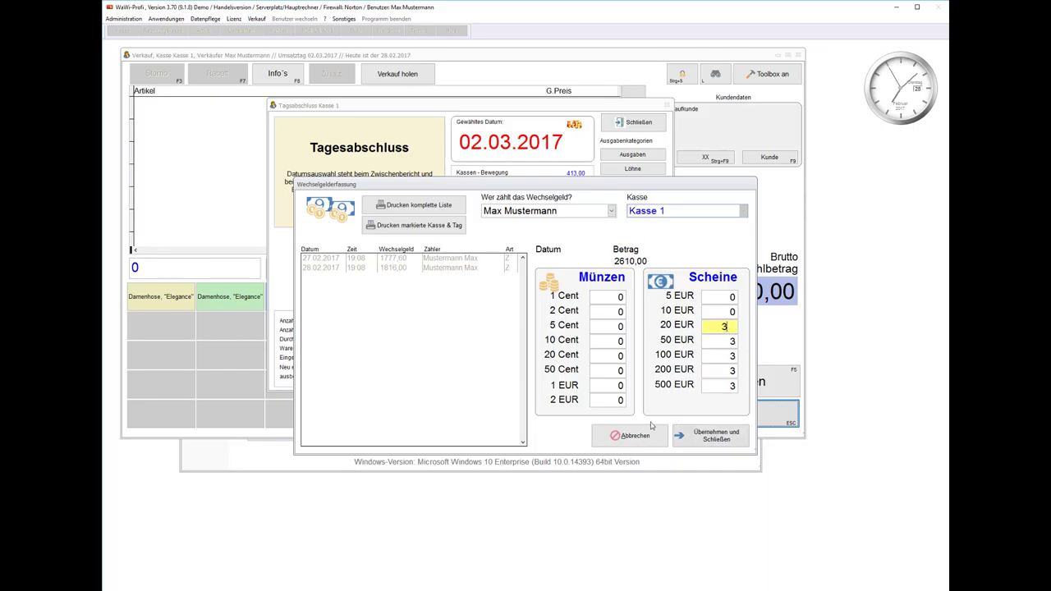
{"action": "key", "text": "Tab"}
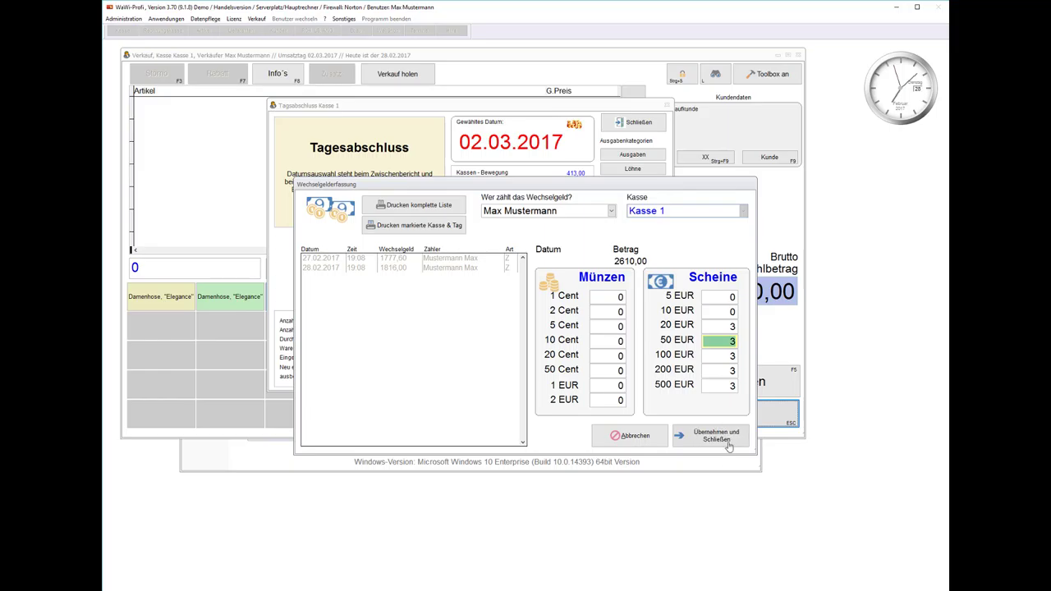
- Accept and confirm the counted change amount and complete the day closing
{"action": "left_click", "coordinate": [714, 436]}
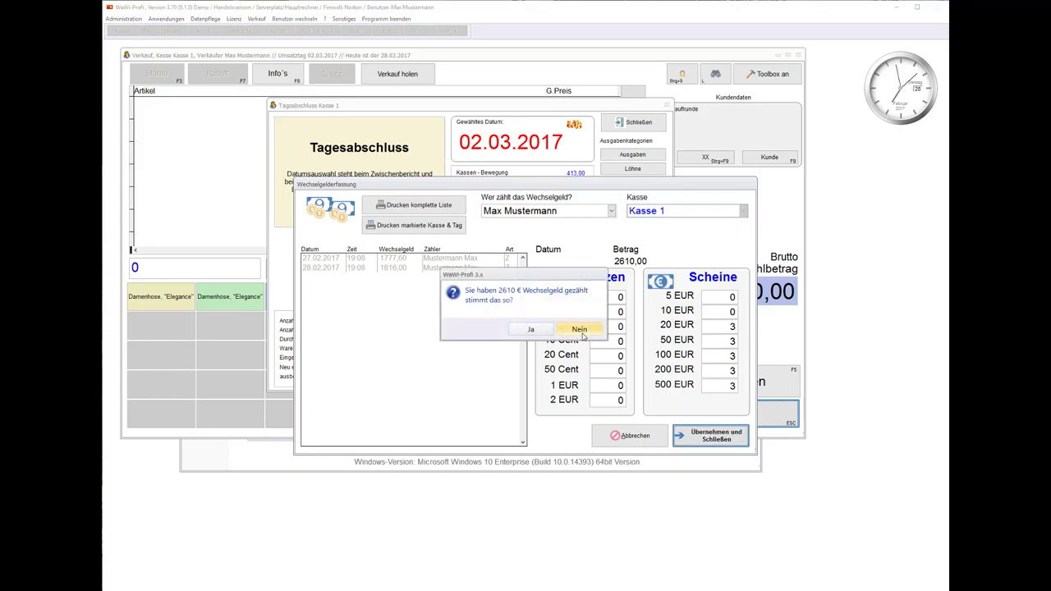
{"action": "left_click", "coordinate": [531, 329]}
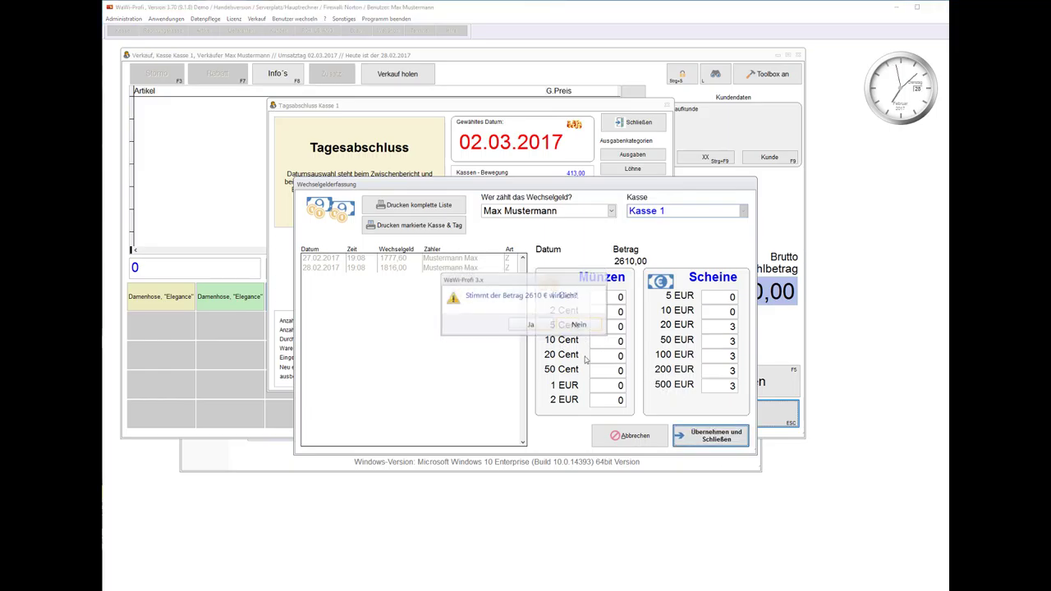
{"action": "left_click", "coordinate": [534, 326]}
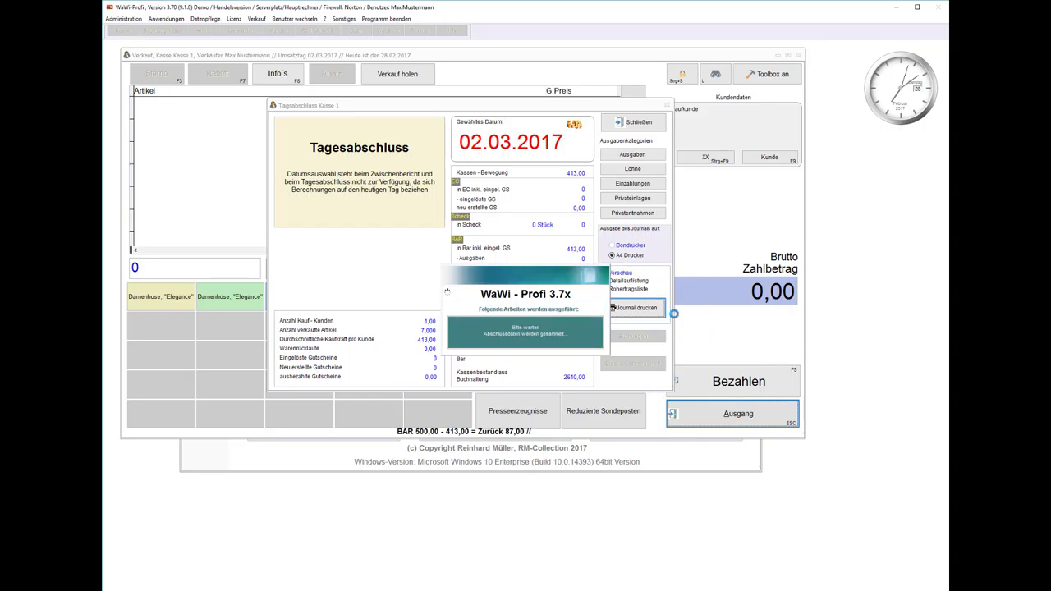
{"action": "key", "text": "Return"}
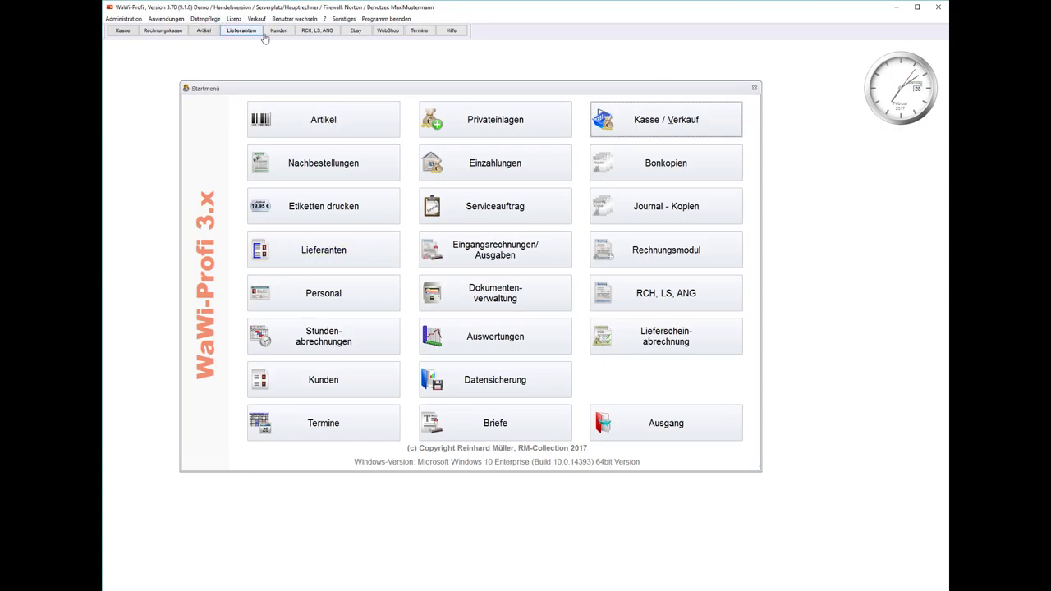
- Open the Wechselgeldübersicht and view the Kasse 1 counts of 27.02.2017, 28.02.2017 and 02.03.2017
{"action": "left_click", "coordinate": [257, 18]}
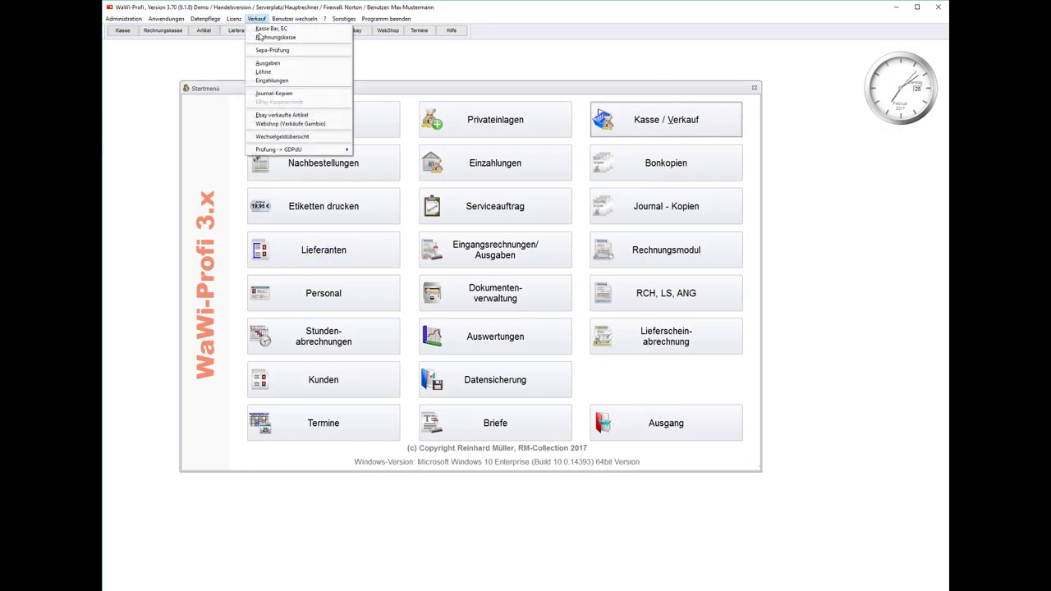
{"action": "left_click", "coordinate": [282, 138]}
{"action": "left_click", "coordinate": [392, 268]}
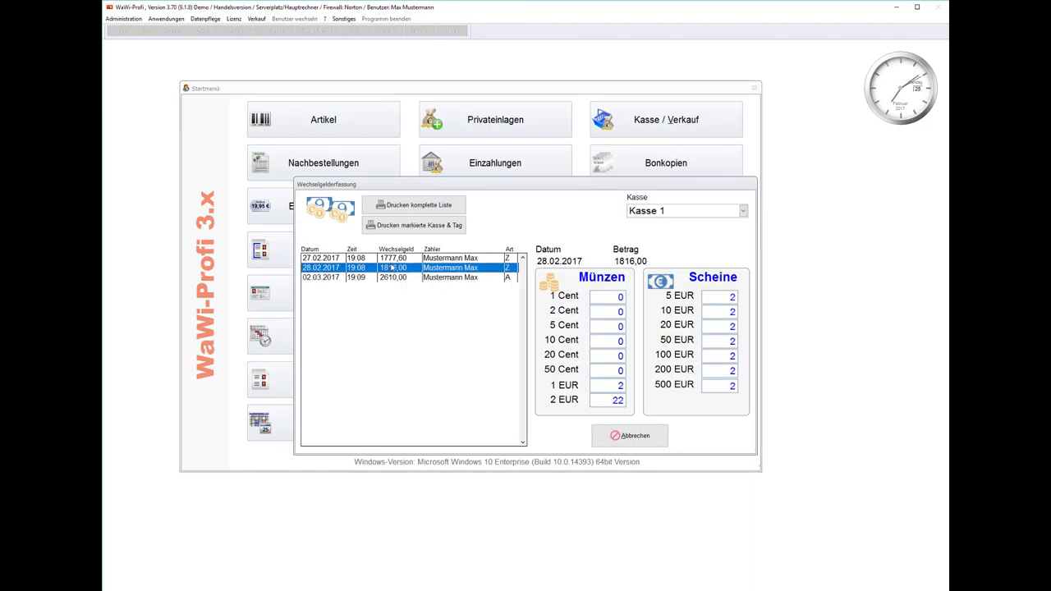
{"action": "left_click", "coordinate": [318, 261]}
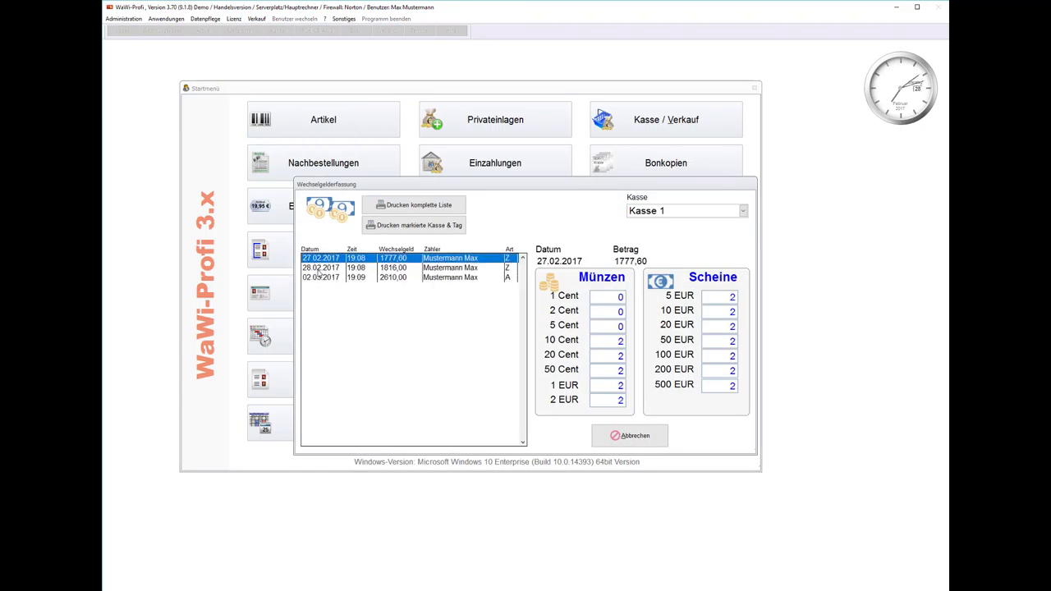
{"action": "left_click", "coordinate": [320, 271]}
{"action": "left_click", "coordinate": [325, 279]}
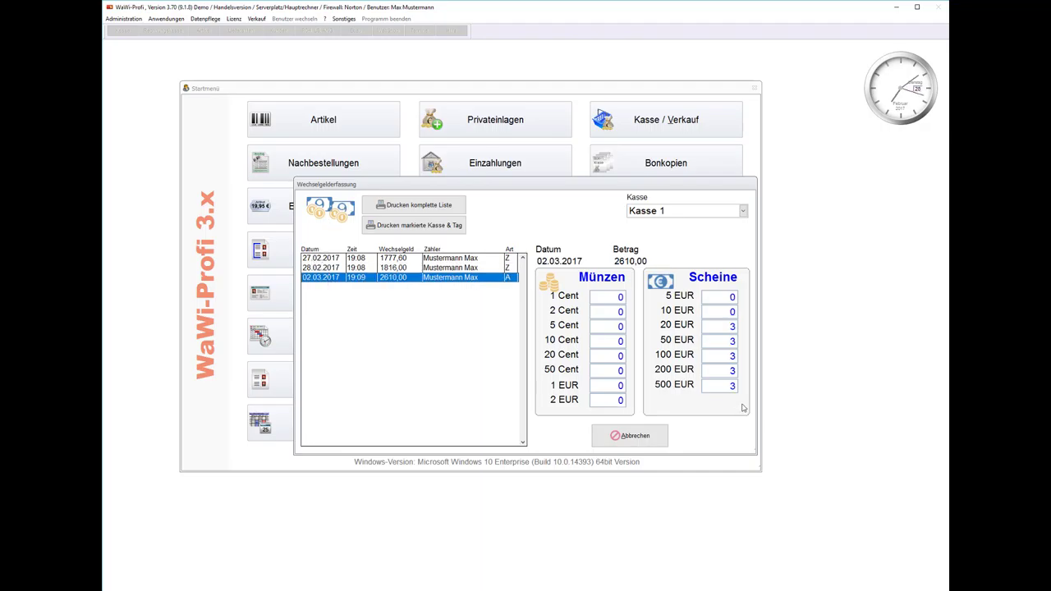
- Preview the change overview for the selected 02.03.2017 count, compare it with the count list, and close the preview
{"action": "left_click", "coordinate": [417, 226]}
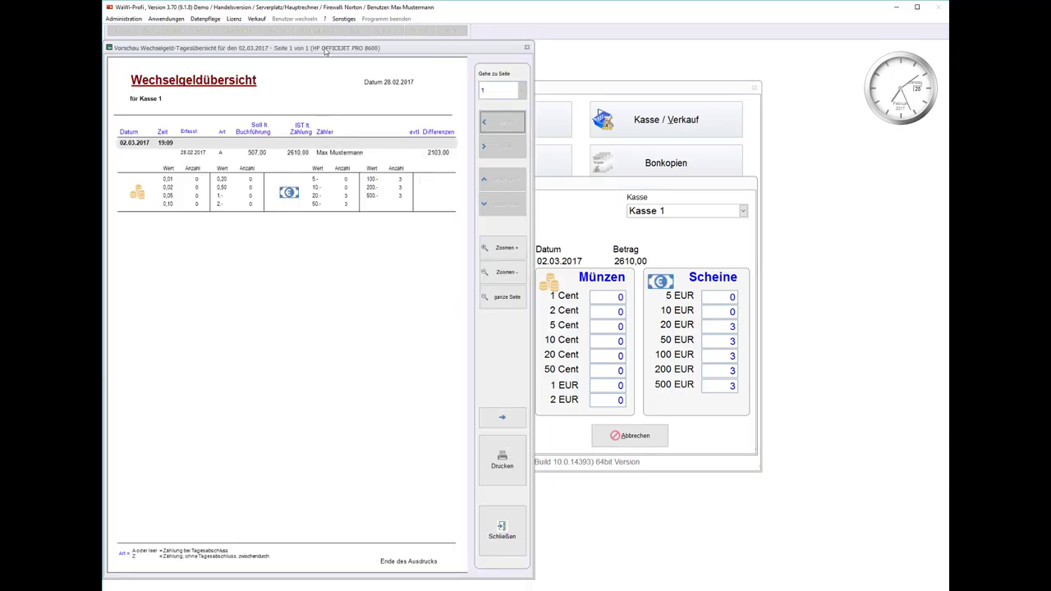
{"action": "left_click_drag", "start_coordinate": [329, 52], "coordinate": [466, 291]}
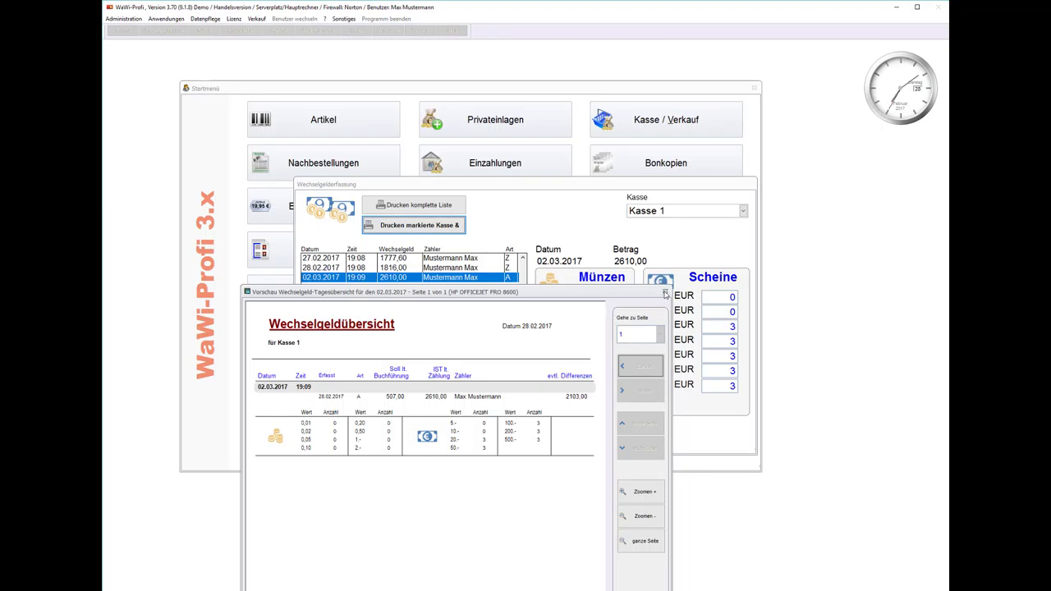
{"action": "left_click_drag", "start_coordinate": [635, 296], "coordinate": [500, 55]}
{"action": "left_click", "coordinate": [505, 540]}
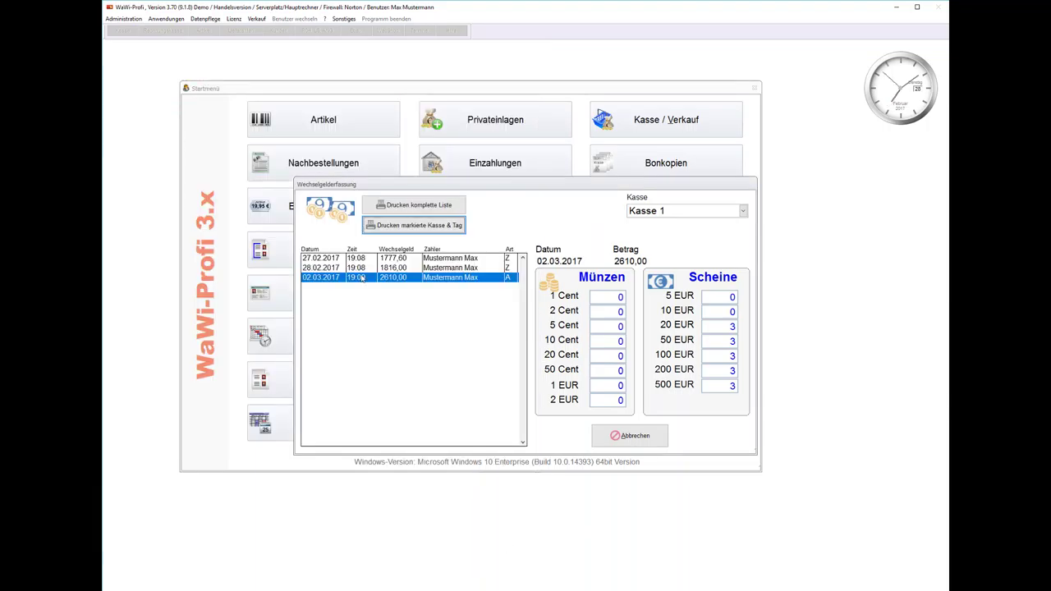
- Select the 28.02.2017 count of Kasse 1 and preview its change overview
{"action": "left_click", "coordinate": [351, 259]}
{"action": "left_click", "coordinate": [348, 269]}
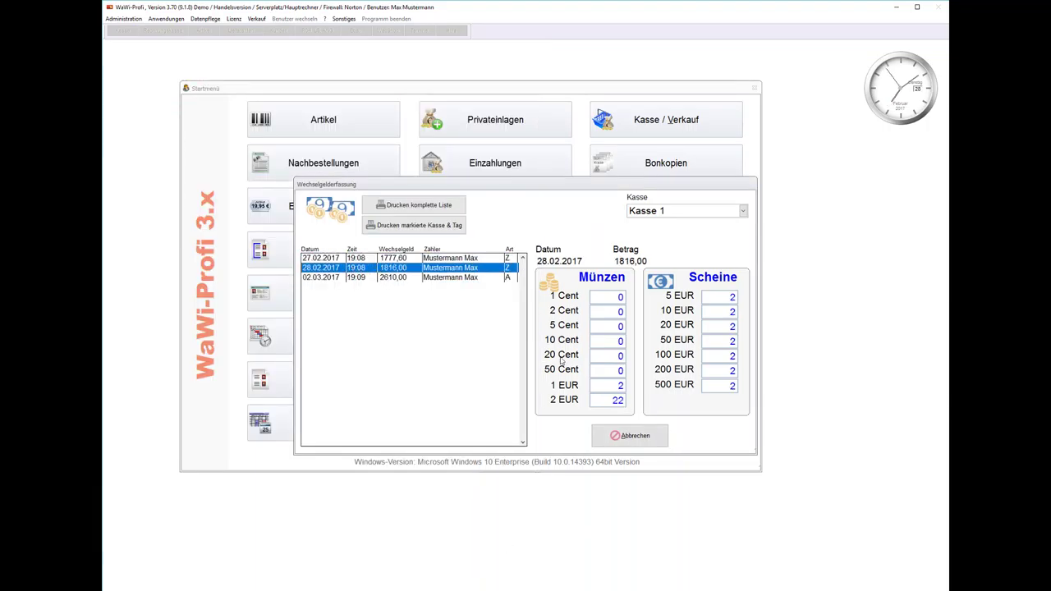
{"action": "left_click", "coordinate": [422, 229]}
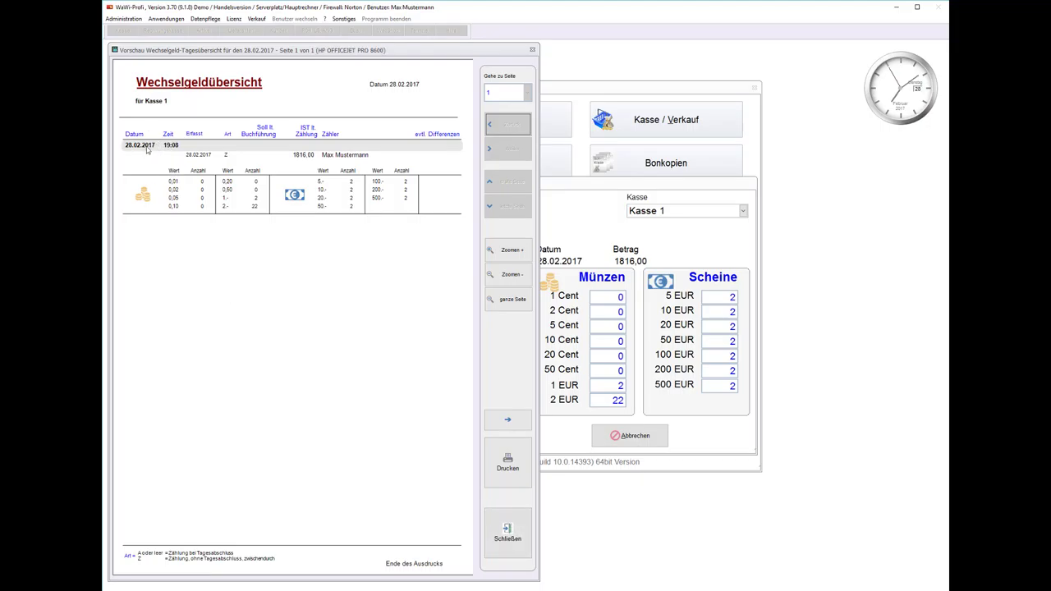
- Close the 28.02.2017 preview, preview the change overview for the 27.02.2017 count of Kasse 1, and close it
{"action": "left_click", "coordinate": [519, 532]}
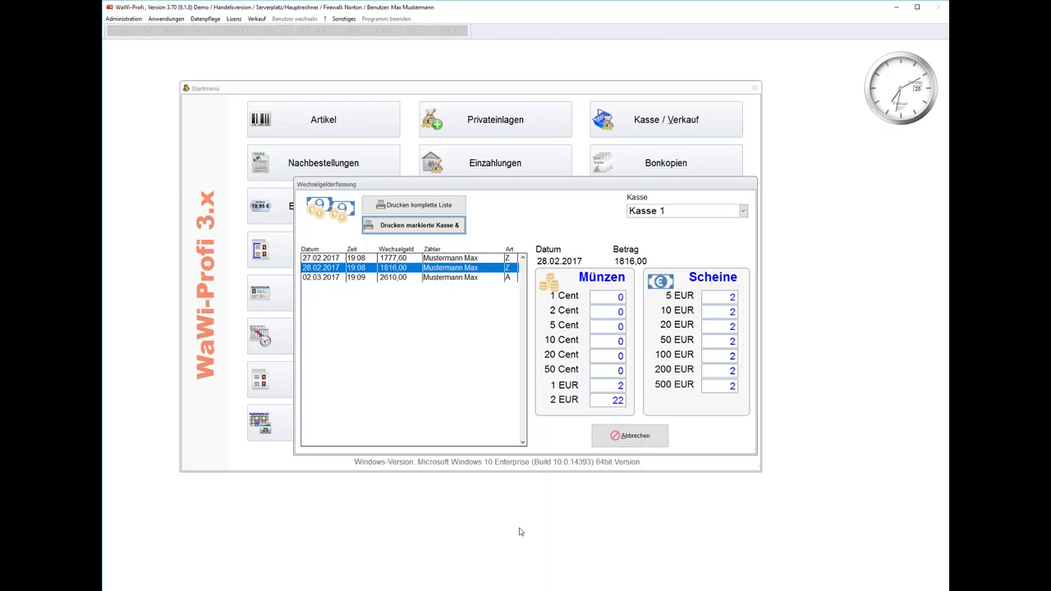
{"action": "left_click", "coordinate": [355, 257]}
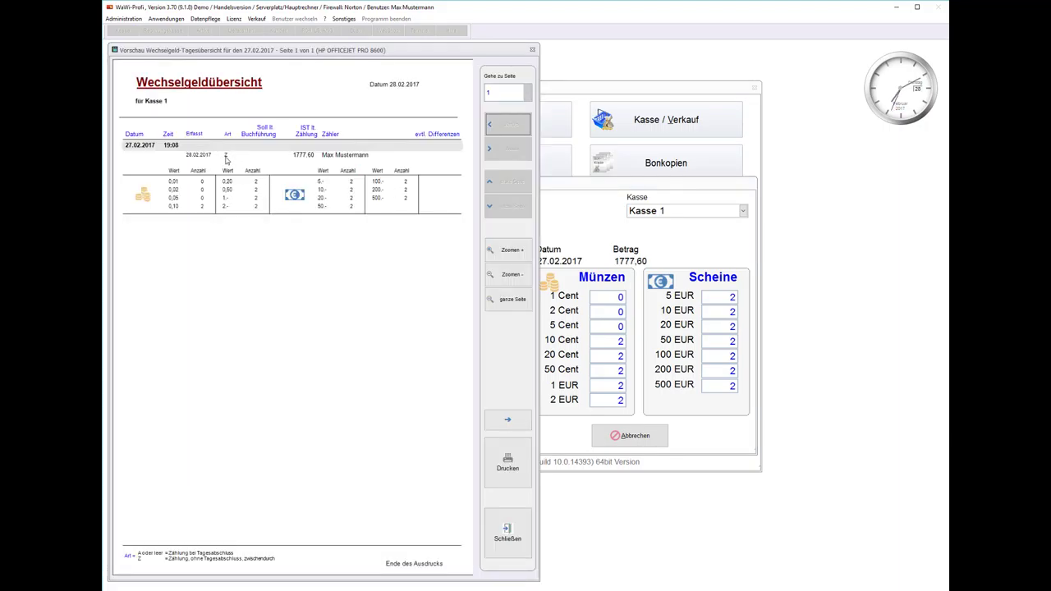
{"action": "left_click", "coordinate": [508, 538]}
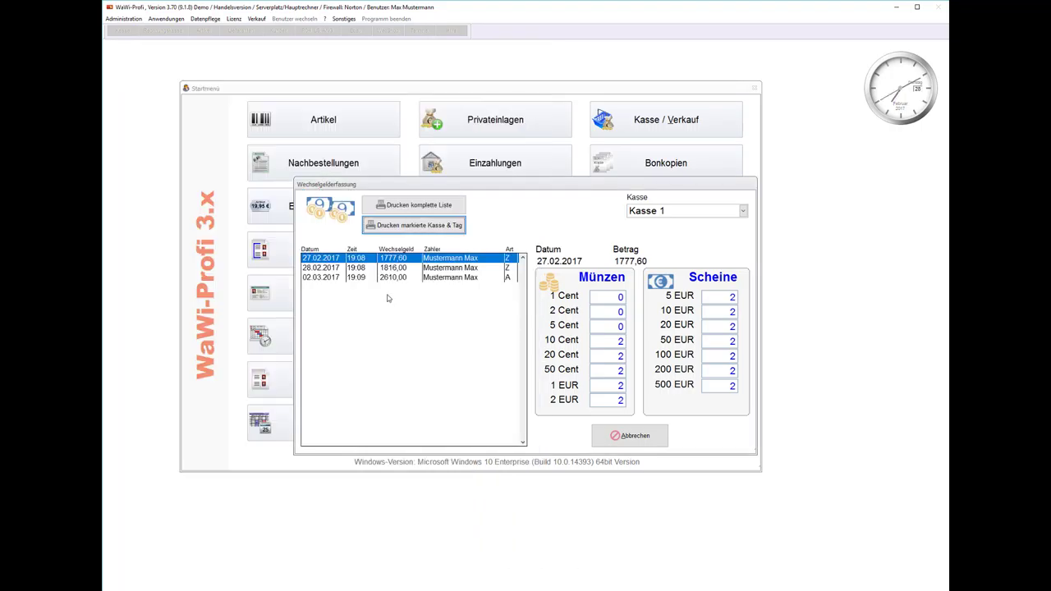
- Preview the change overview for the 02.03.2017 count of Kasse 1, and close both the preview and the count list
{"action": "left_click", "coordinate": [379, 279]}
{"action": "left_click", "coordinate": [406, 230]}
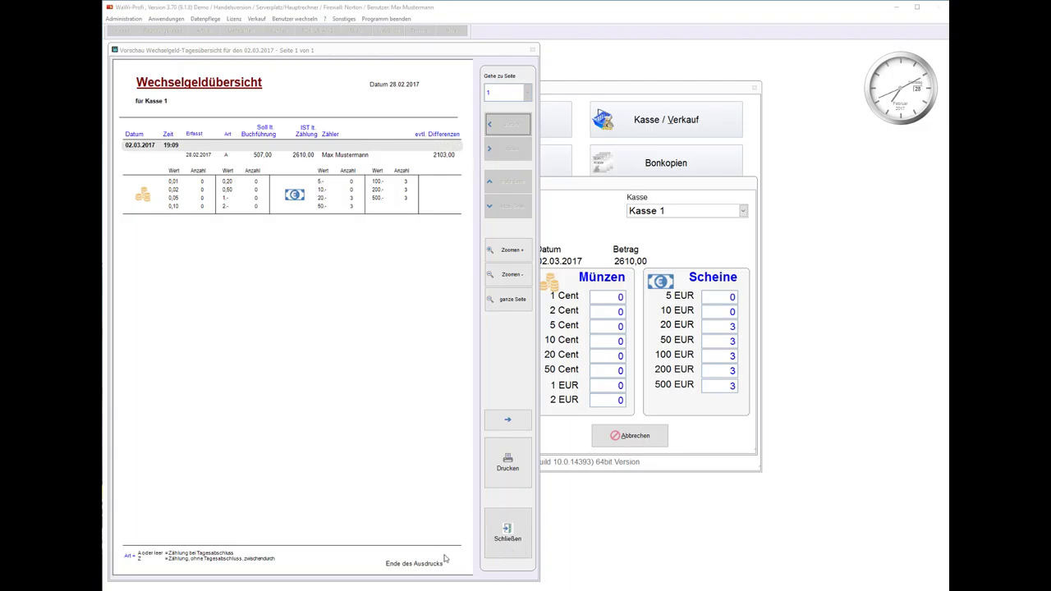
{"action": "left_click", "coordinate": [507, 538]}
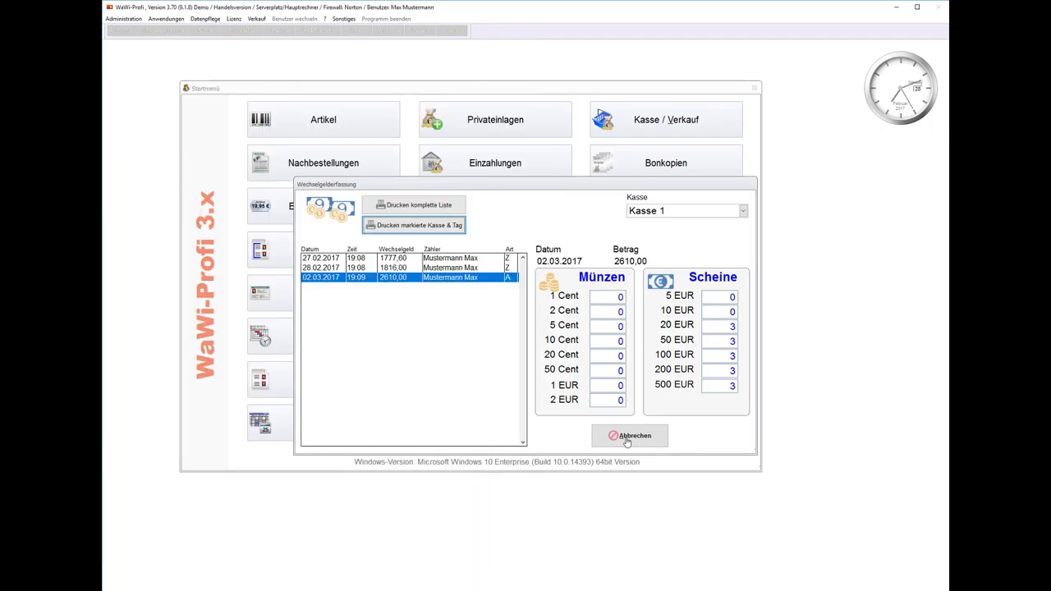
{"action": "left_click", "coordinate": [628, 434]}
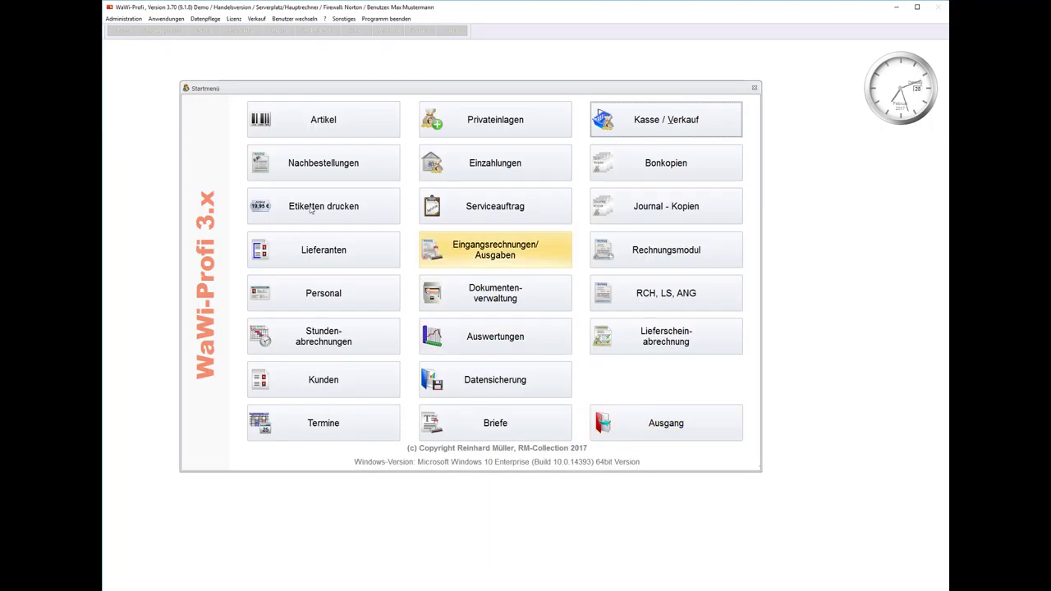
- Open the Systemeinstellungen and view the Verkauf settings
{"action": "left_click", "coordinate": [123, 18]}
{"action": "mouse_move", "coordinate": [140, 29]}
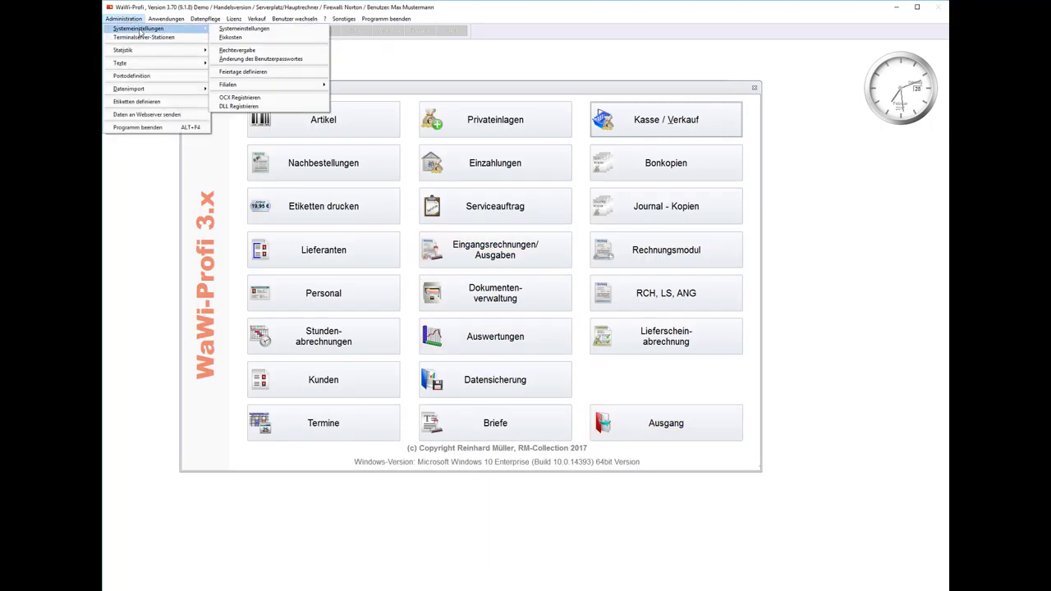
{"action": "left_click", "coordinate": [251, 31]}
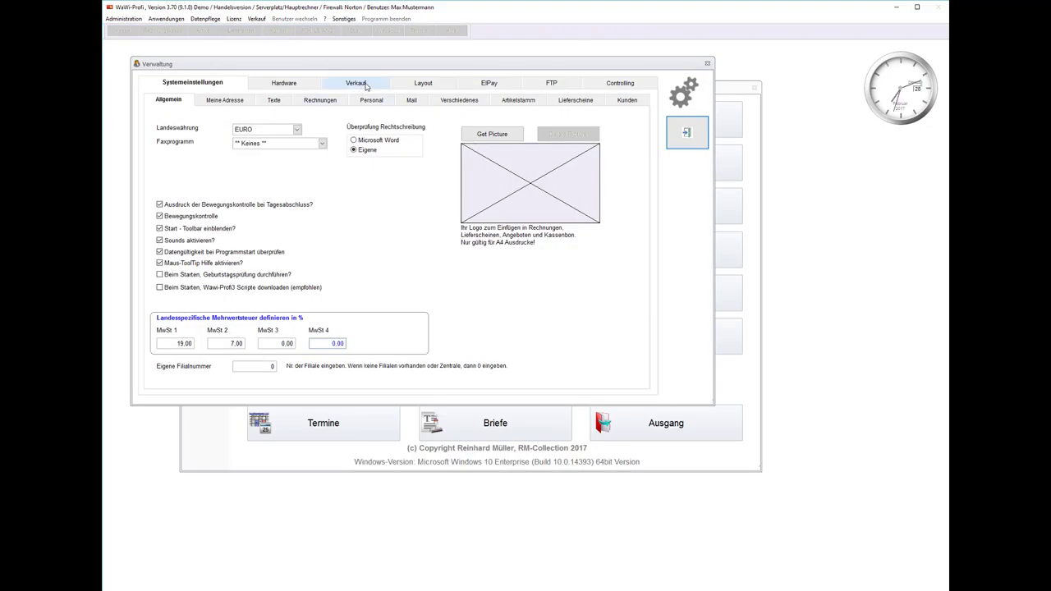
{"action": "left_click", "coordinate": [367, 86]}
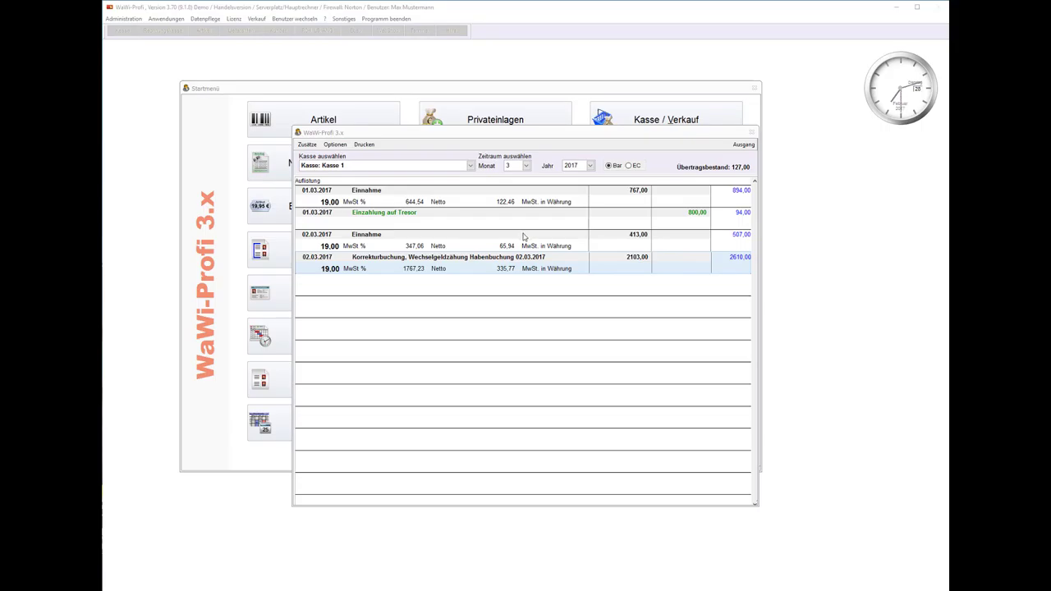
- Review the Wechselgeldzählung correction booking of 02.03.2017 in the March 2017 cash book of Kasse 1, and close the book
{"action": "left_click", "coordinate": [381, 272]}
{"action": "key", "text": "Escape"}
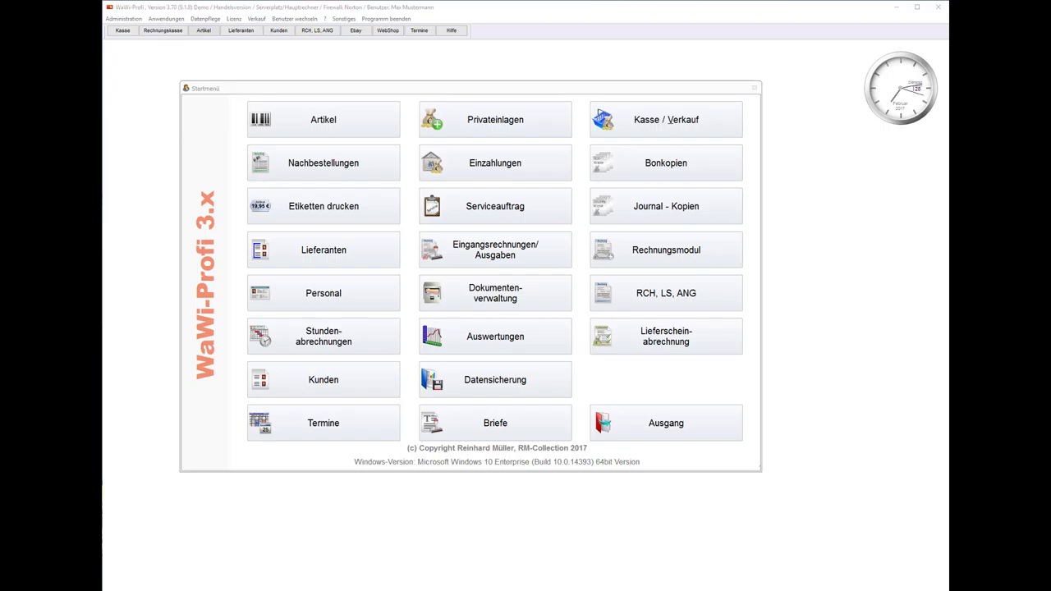
- Switch to wawi1.de in the browser, open the Status Neuerungen for version 3.70 9.1.8, and highlight the Datensicherung section
{"action": "left_click", "coordinate": [531, 386]}
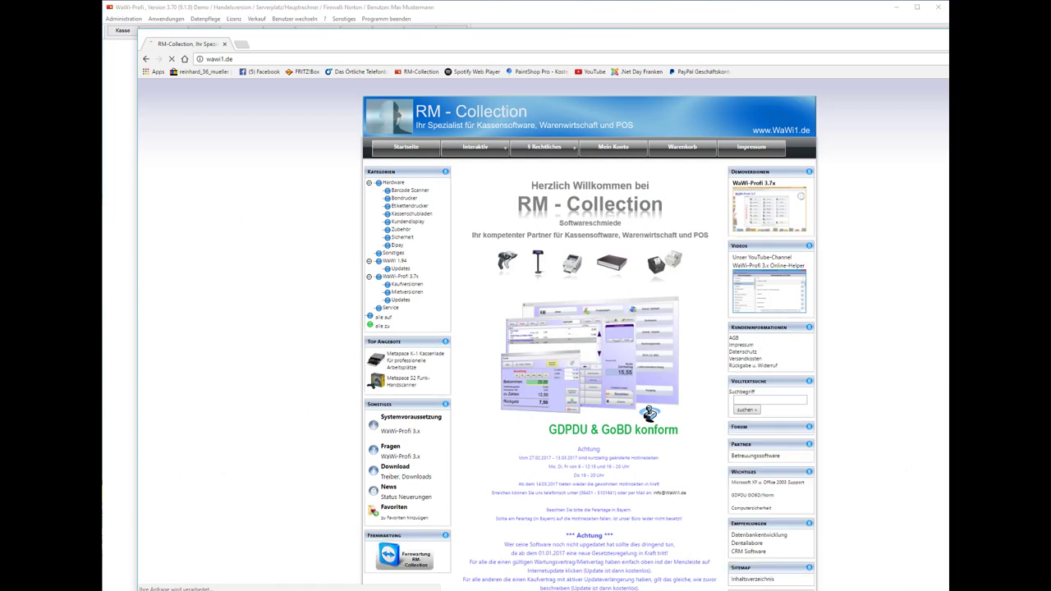
{"action": "scroll", "coordinate": [480, 443], "scroll_direction": "down", "scroll_amount": 2}
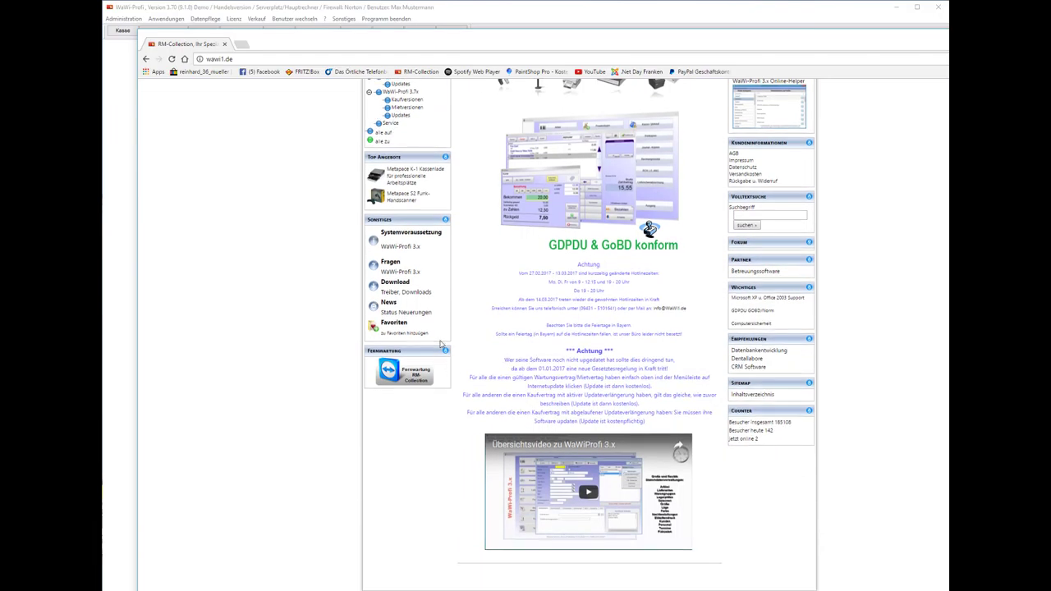
{"action": "left_click", "coordinate": [421, 320]}
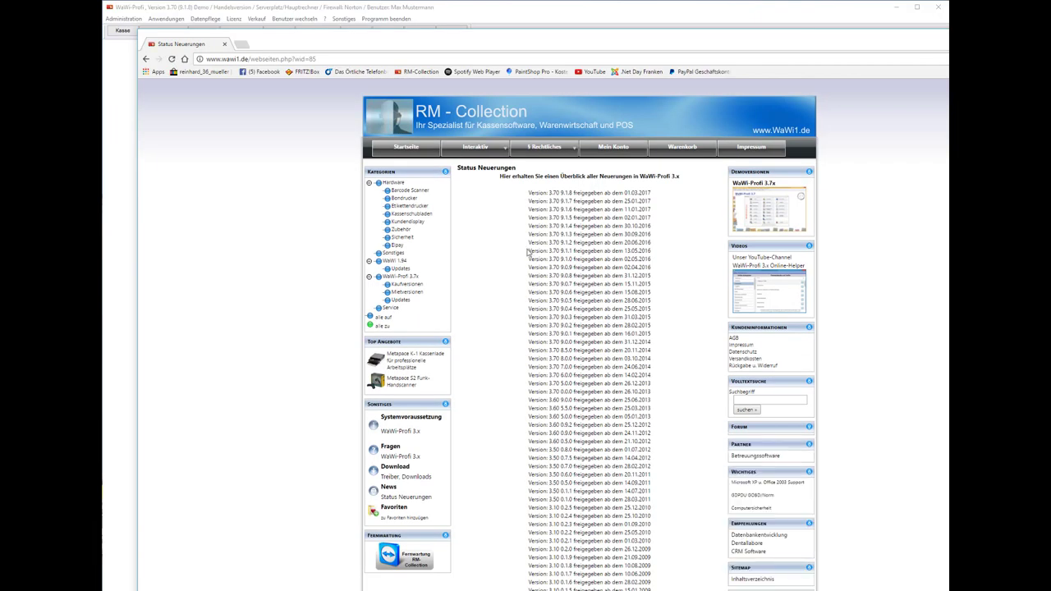
{"action": "left_click", "coordinate": [579, 195]}
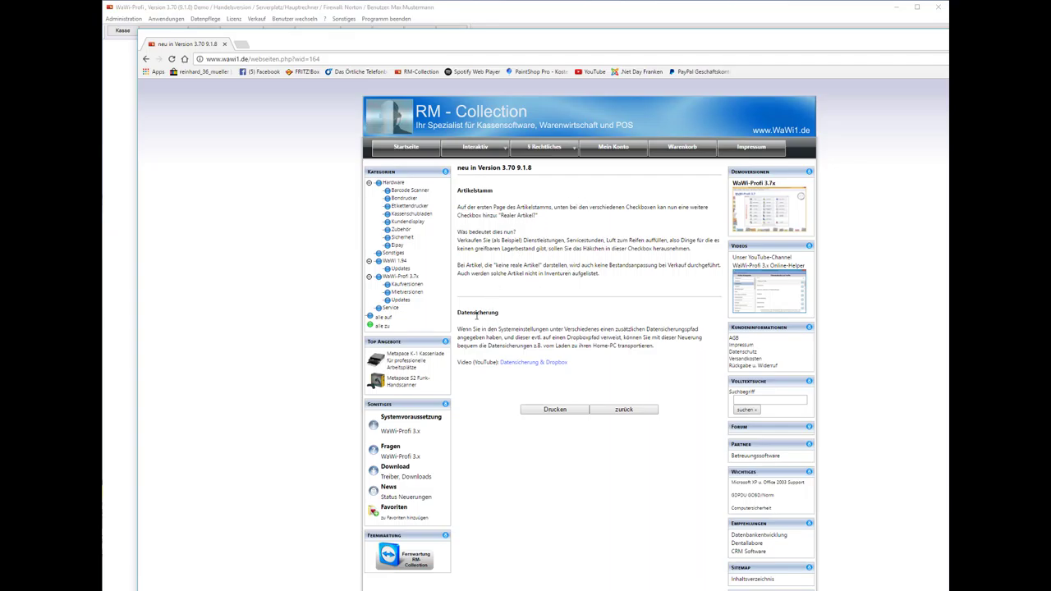
{"action": "left_click_drag", "start_coordinate": [457, 311], "coordinate": [663, 355]}
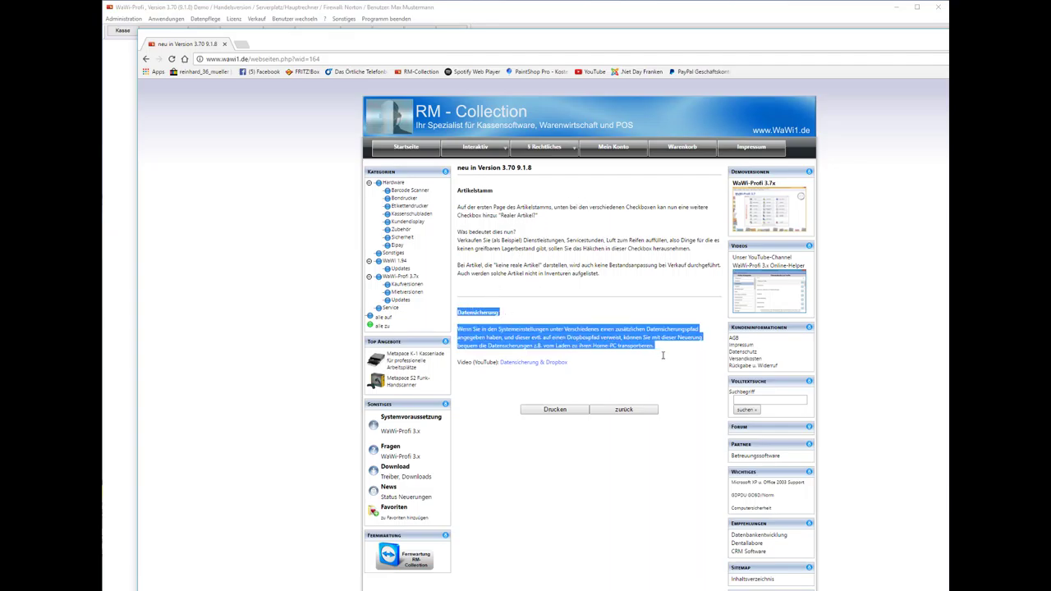